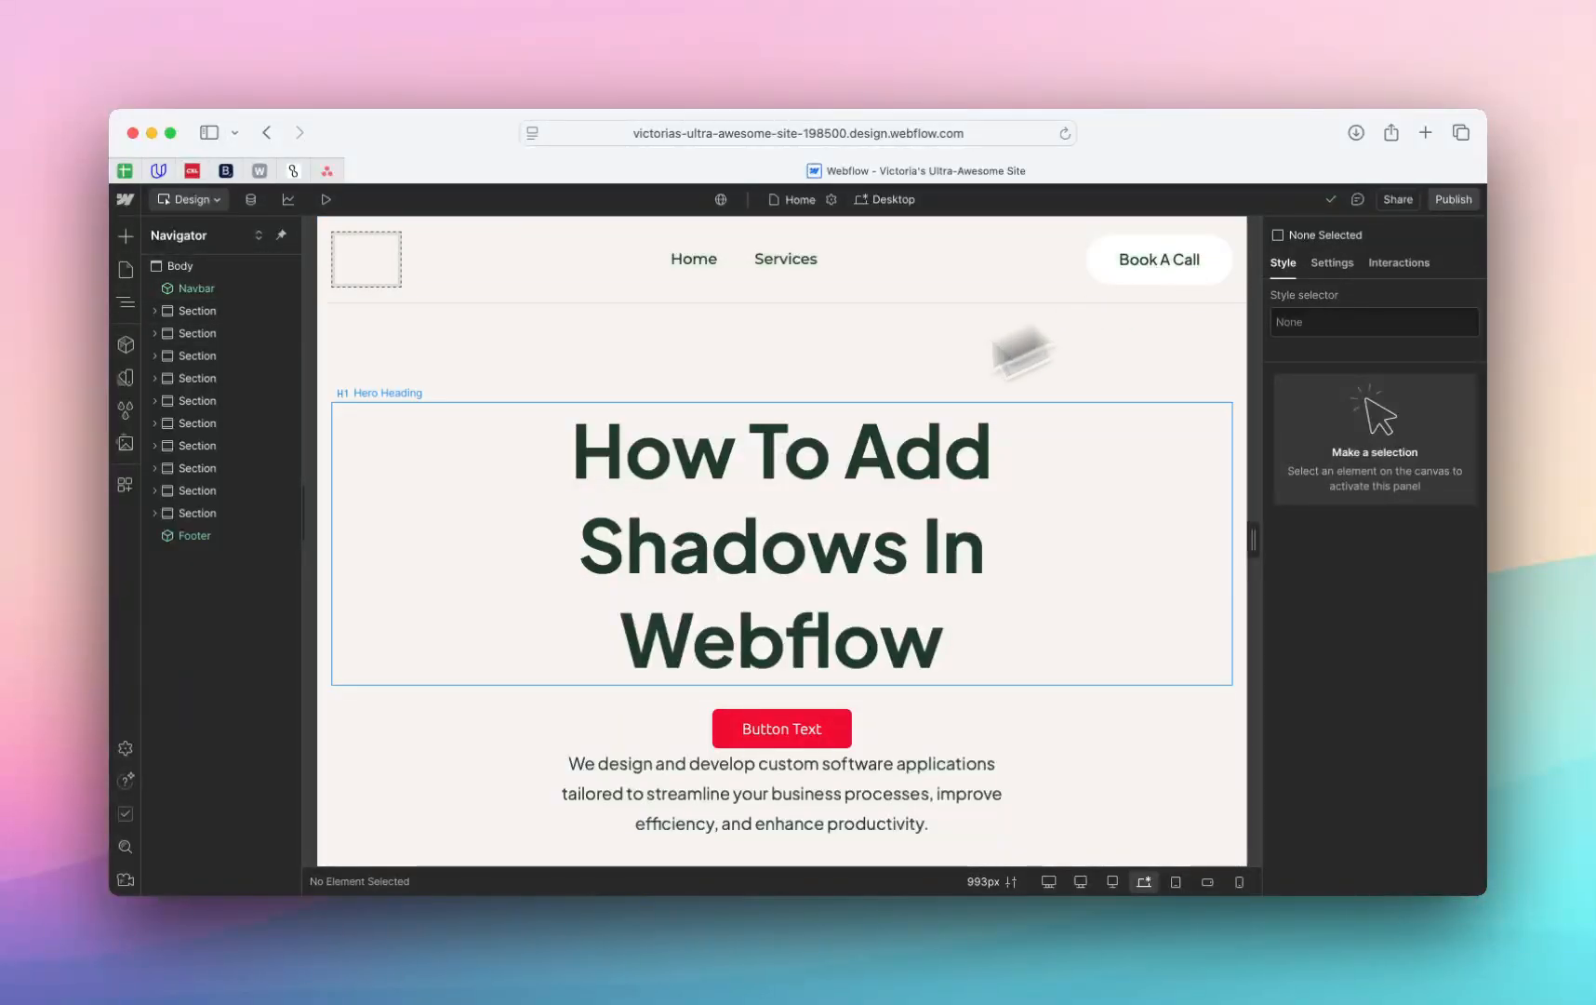
# - Look over the home page and its hero section, inspecting the hero paragraph and the Read More button
pyautogui.scroll(-10, 678, 403)
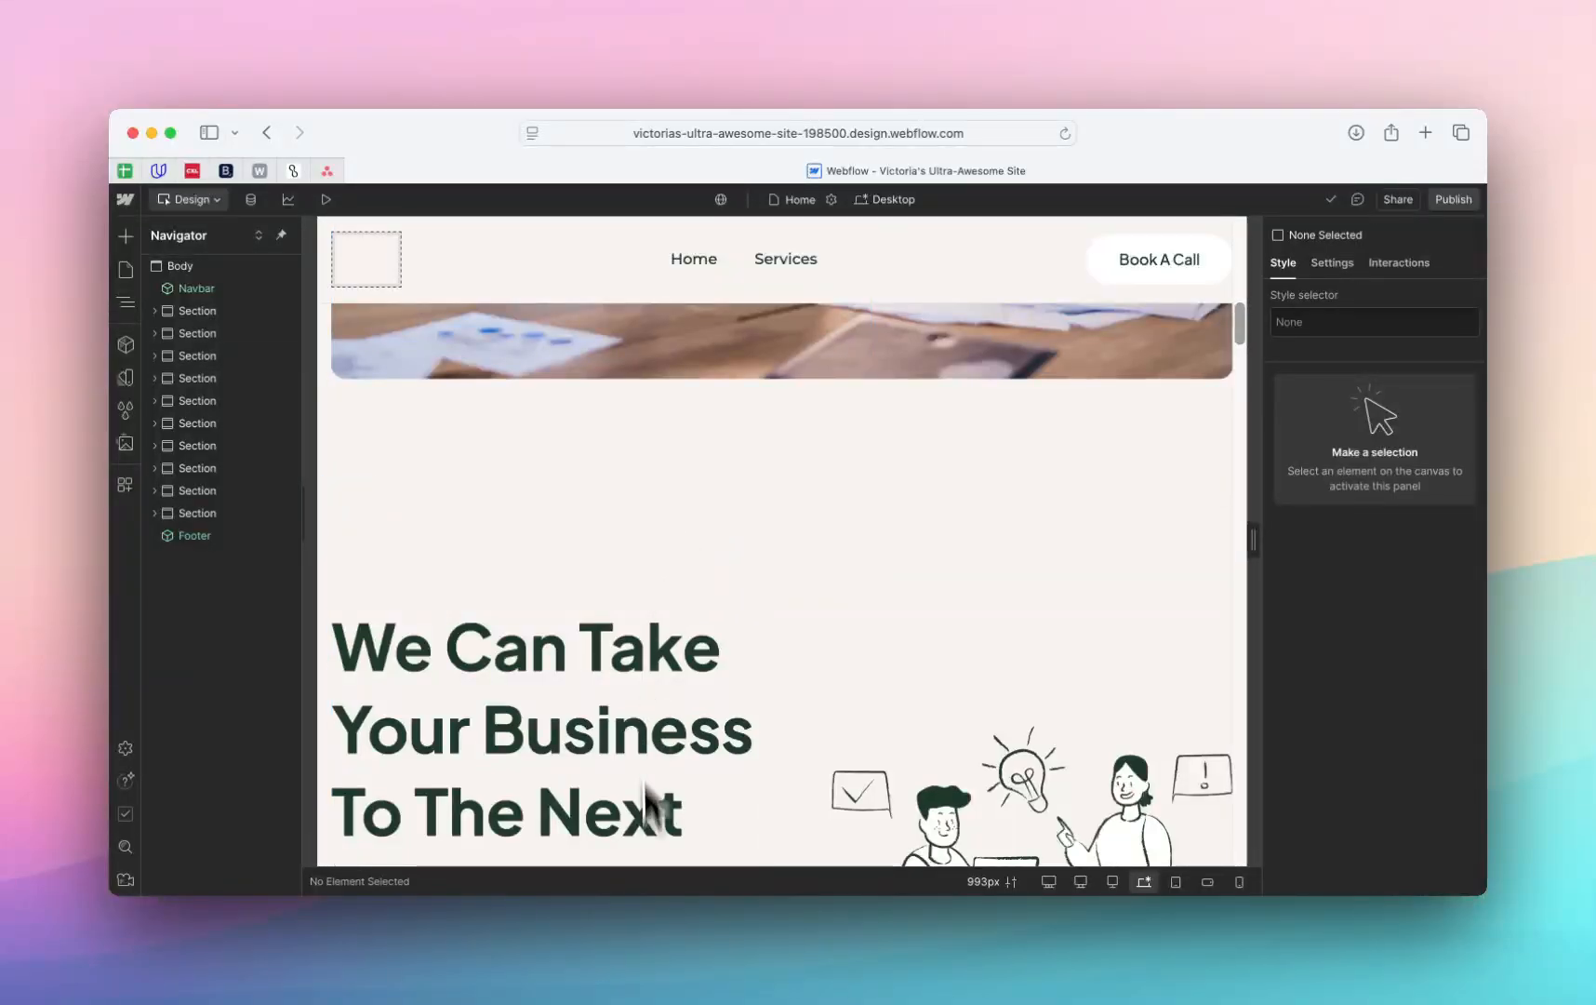
pyautogui.scroll(-10, 667, 759)
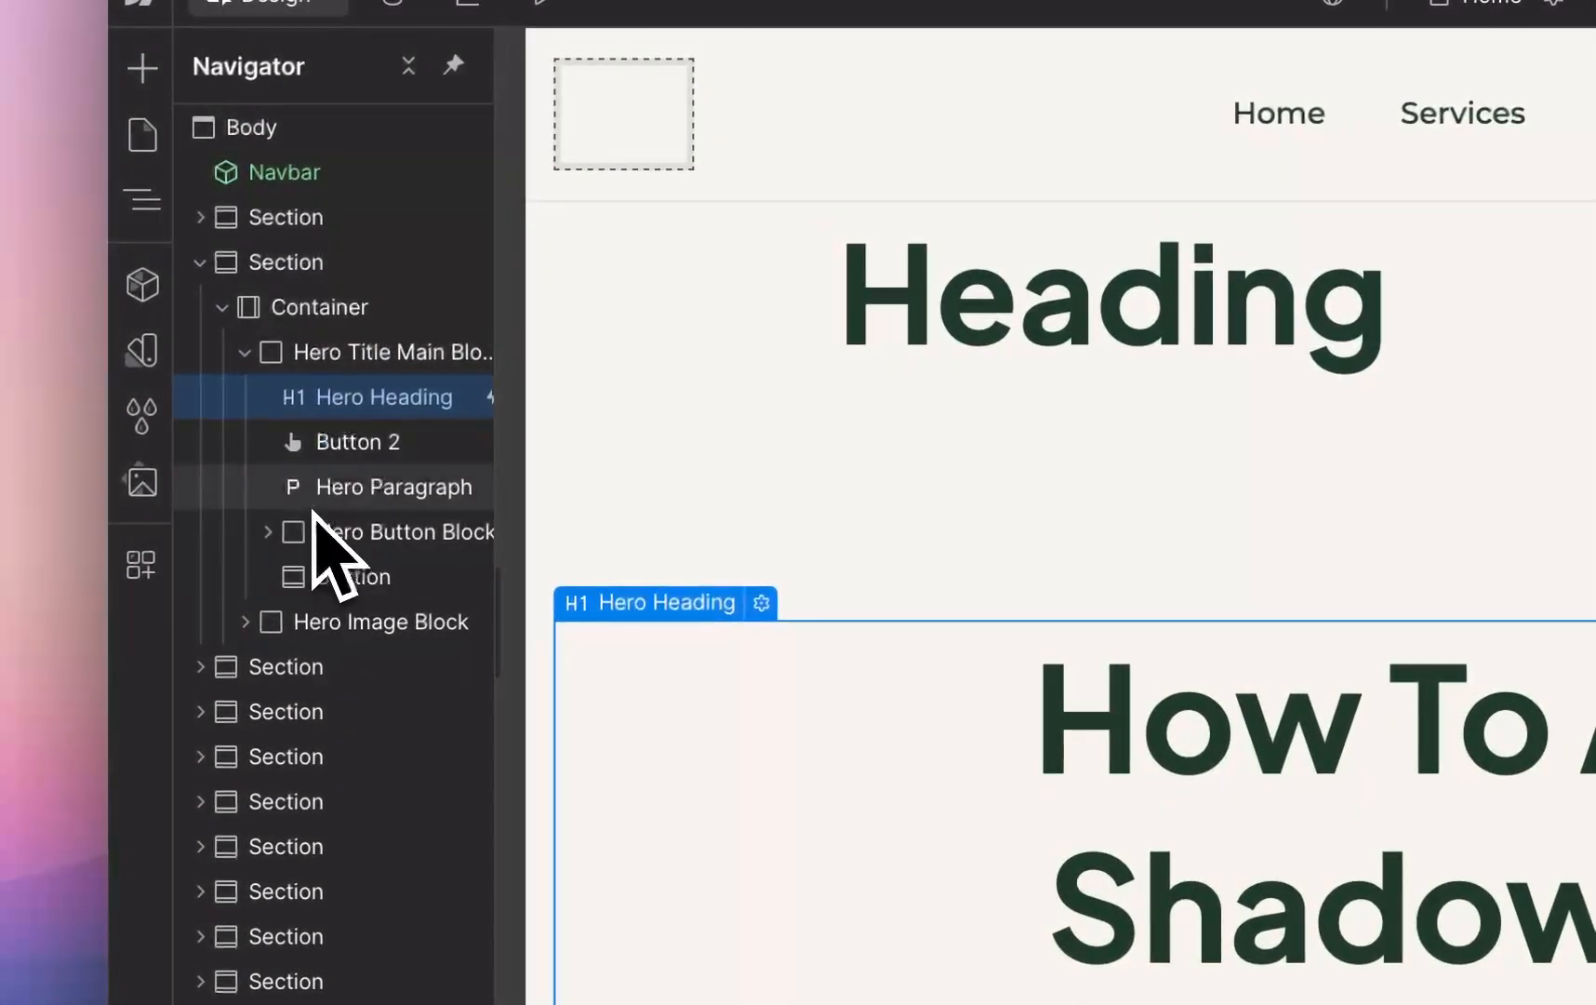
pyautogui.scroll(-6, 1396, 744)
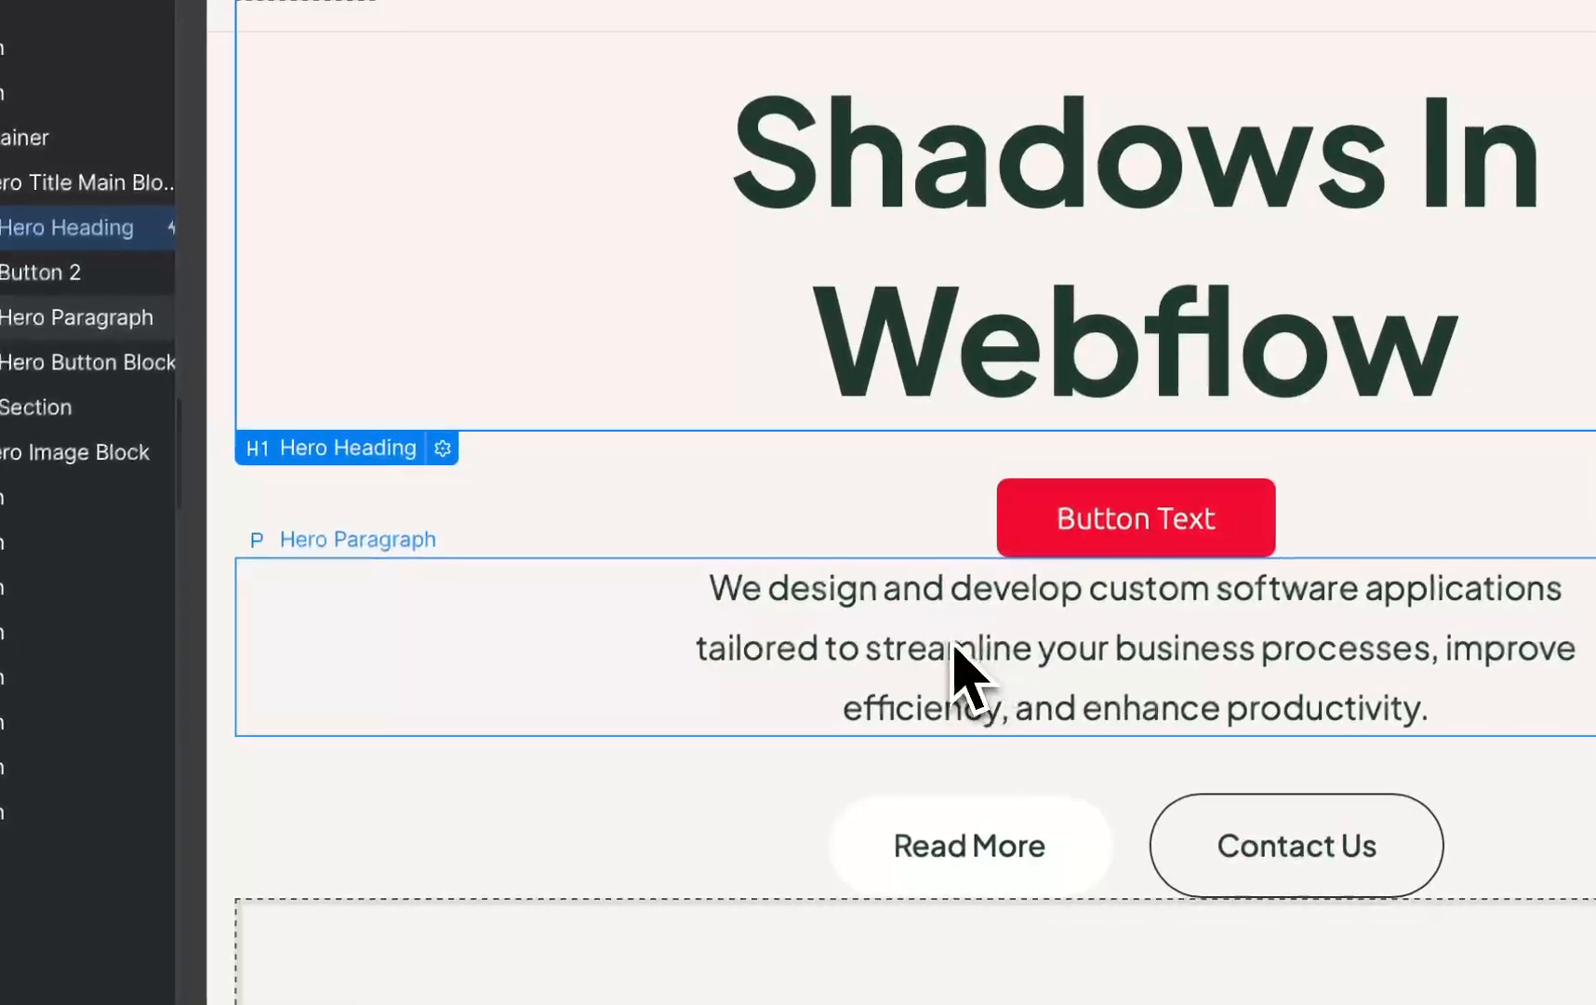
pyautogui.click(953, 653)
pyautogui.scroll(-8, 955, 670)
pyautogui.scroll(3, 1000, 400)
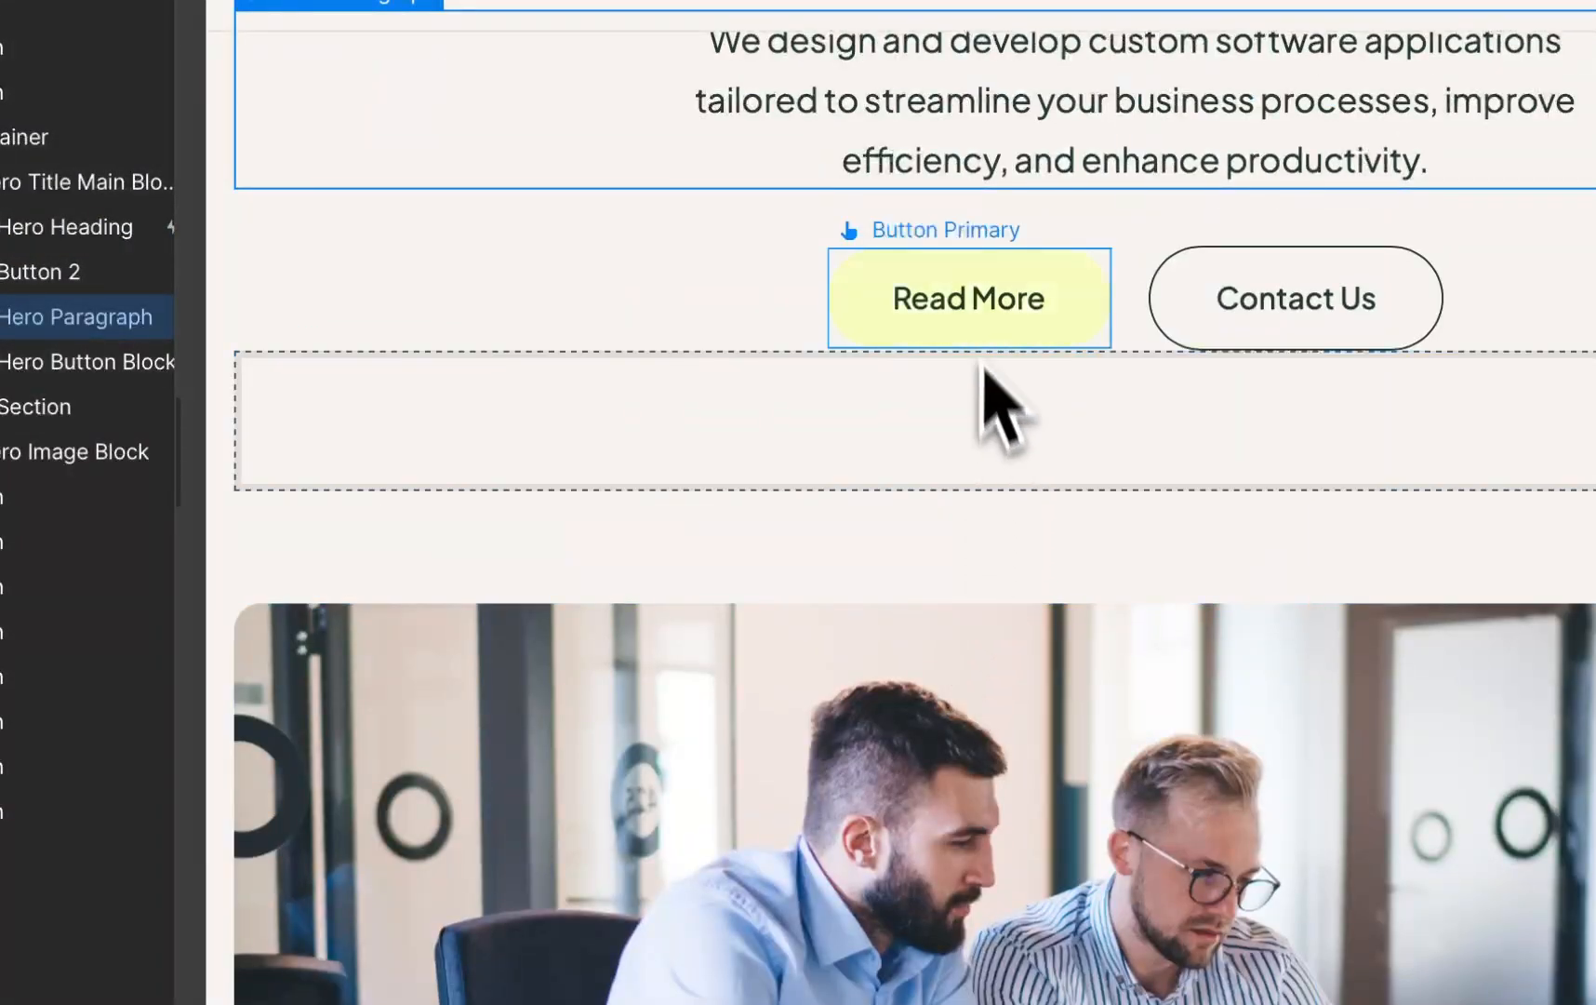
pyautogui.click(972, 316)
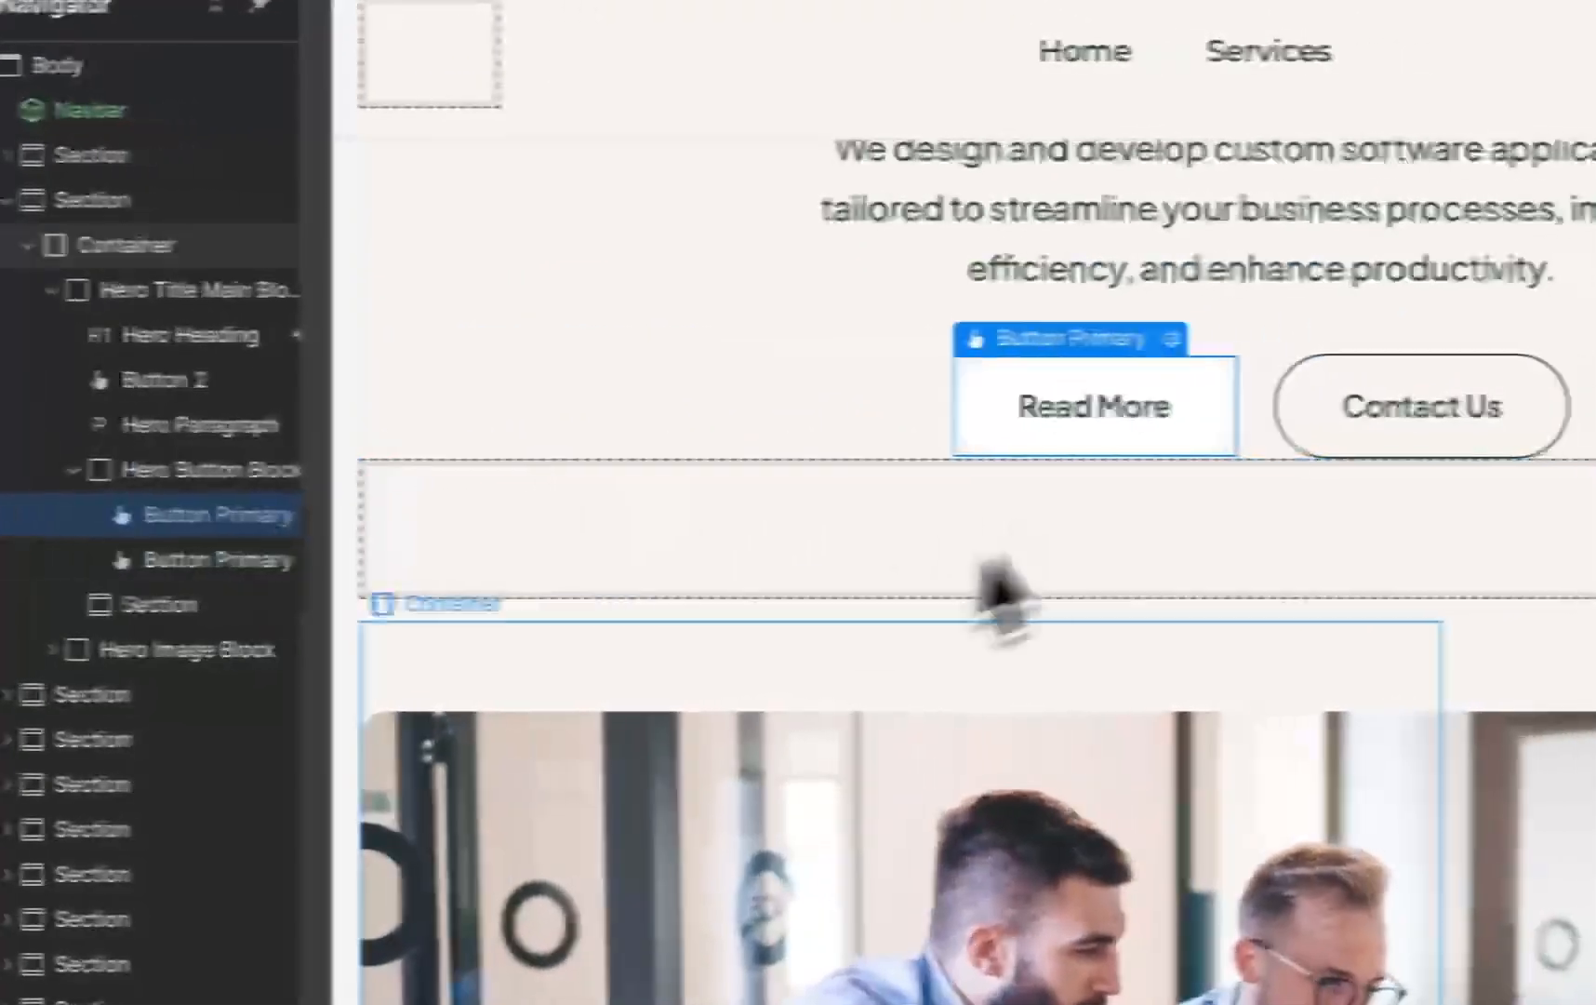
pyautogui.click(135, 335)
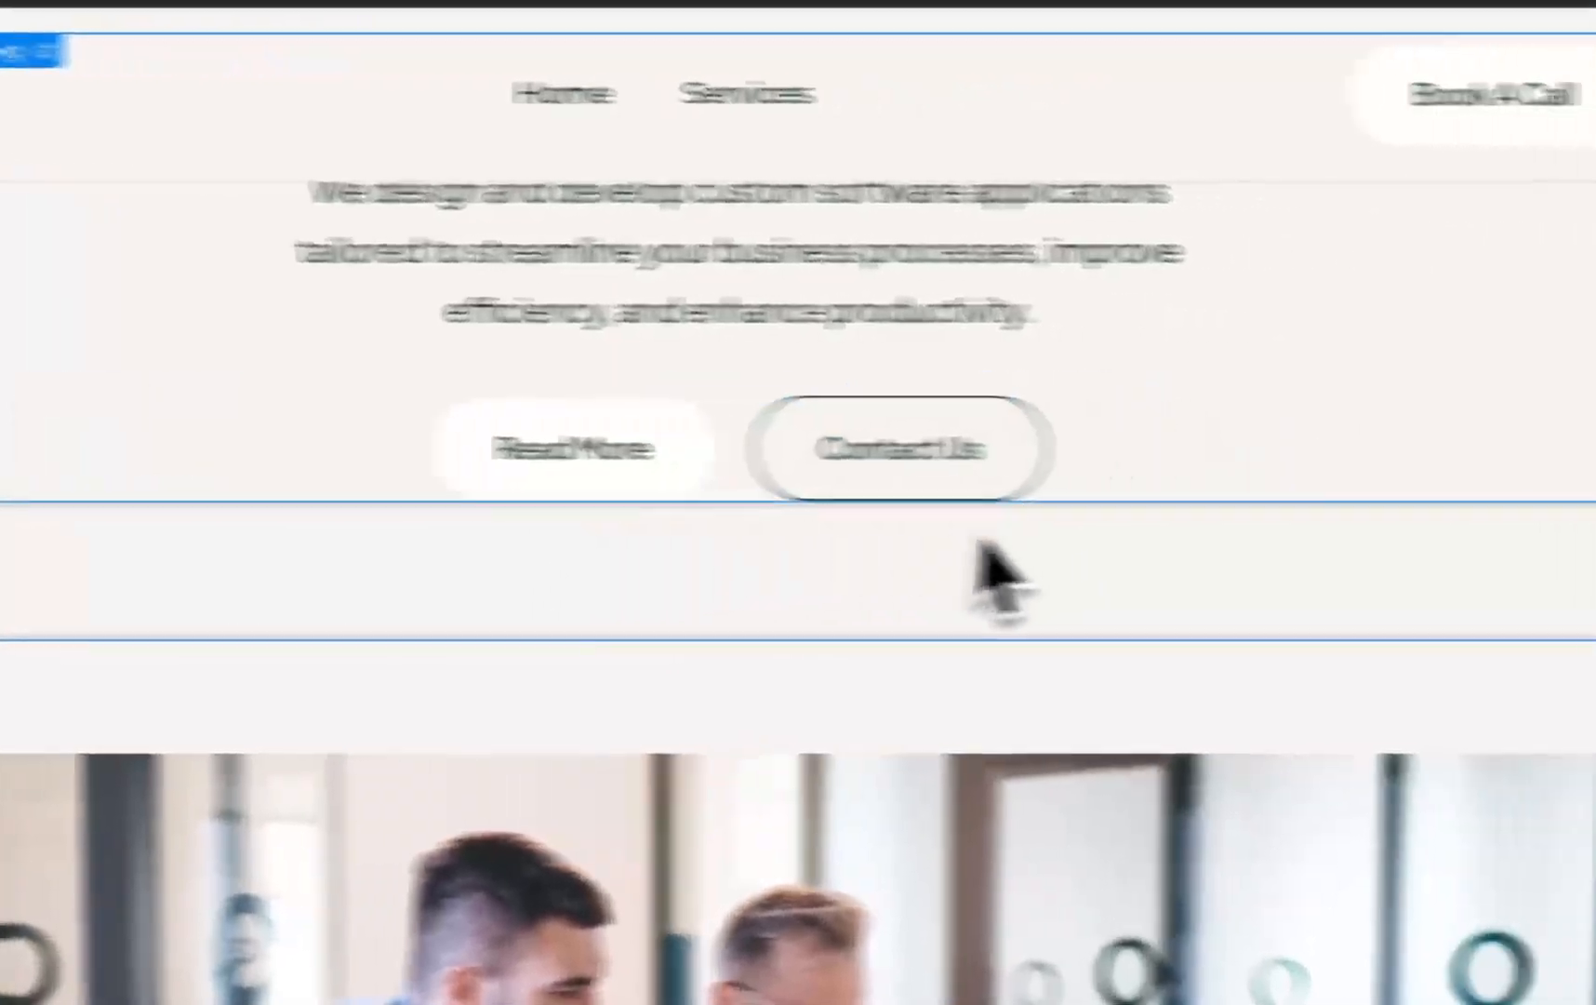
pyautogui.scroll(5, 998, 549)
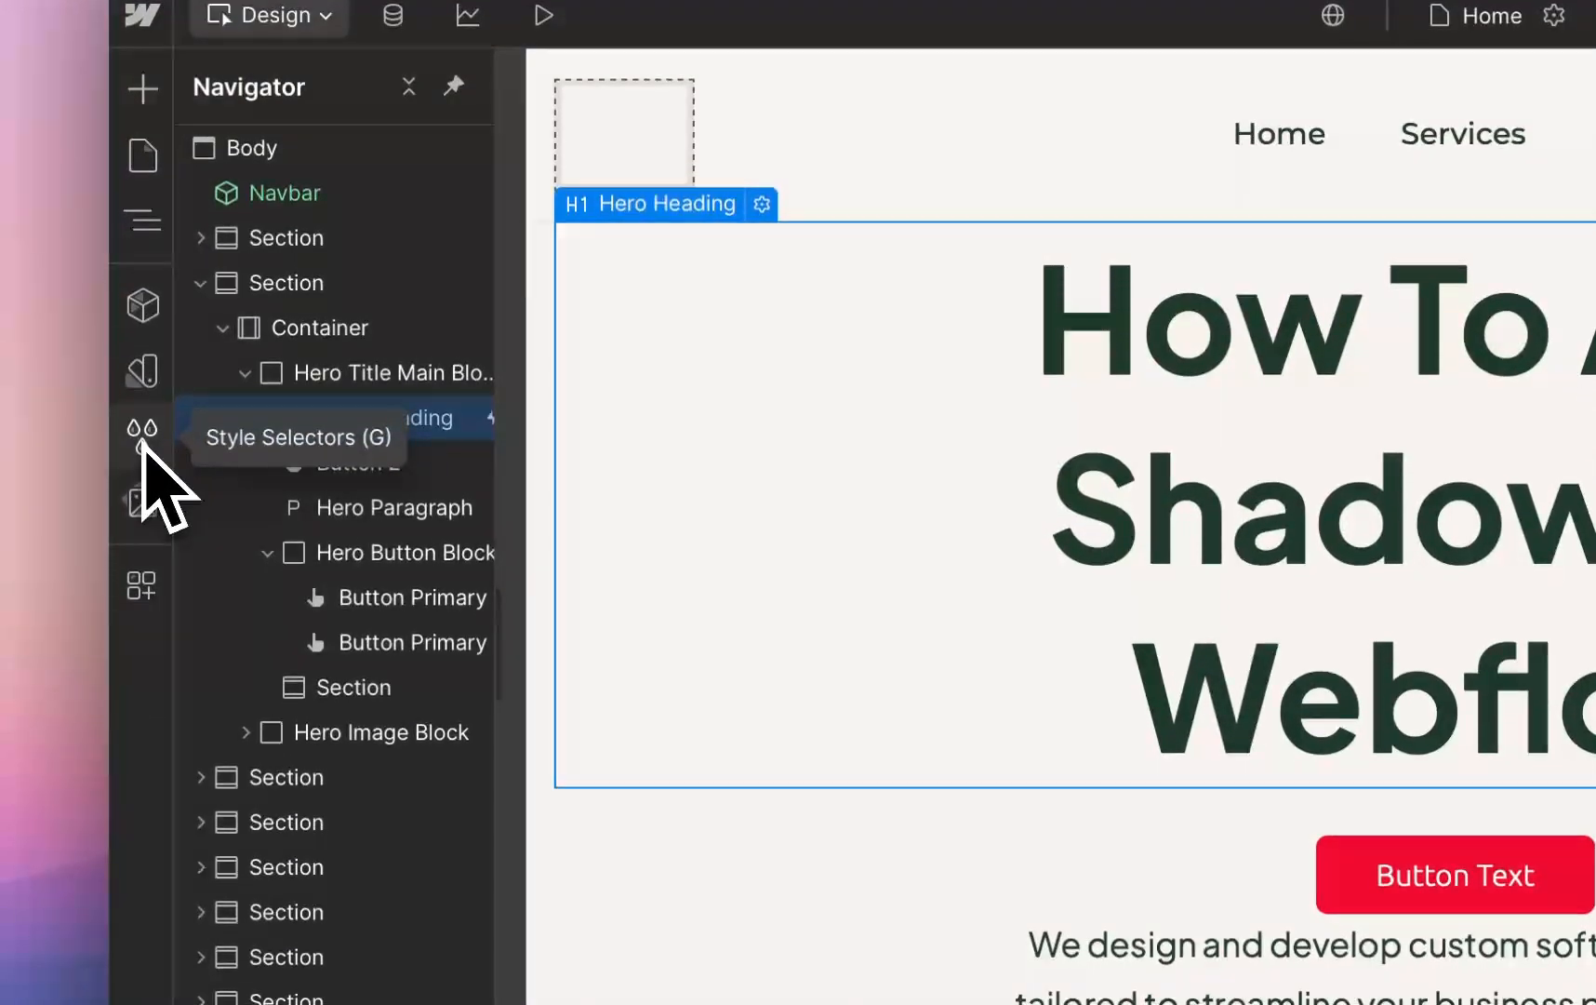
# - Review the site's full list of style selectors, including the usage details of All H1 Headings
pyautogui.click(144, 444)
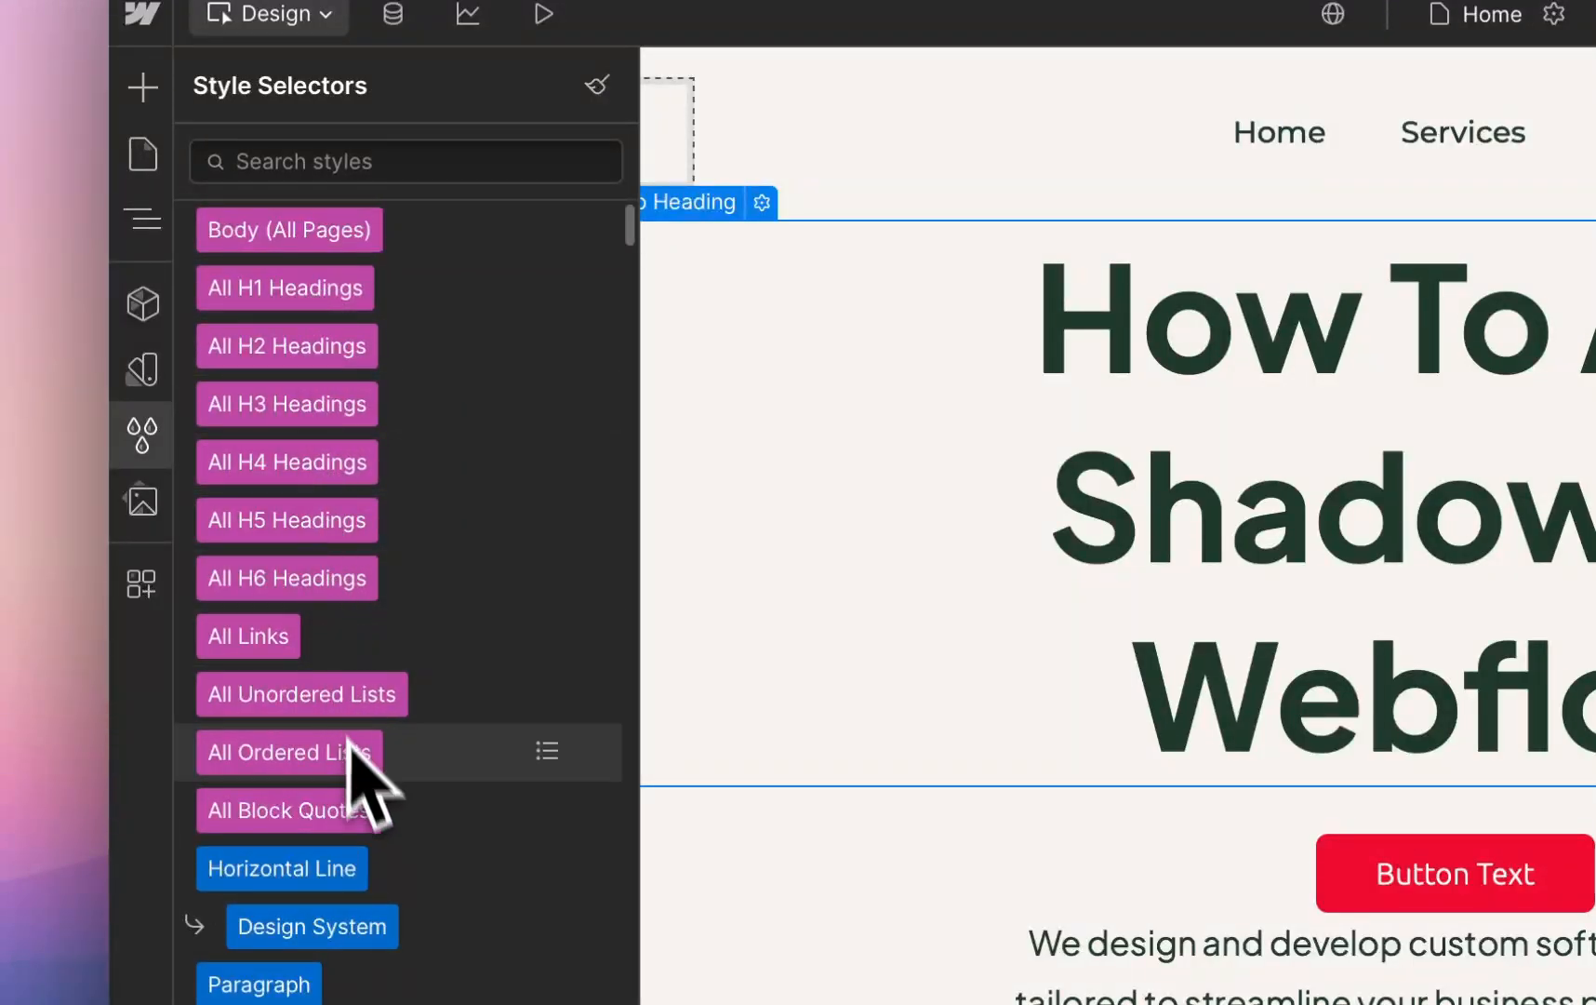
pyautogui.scroll(-15, 349, 759)
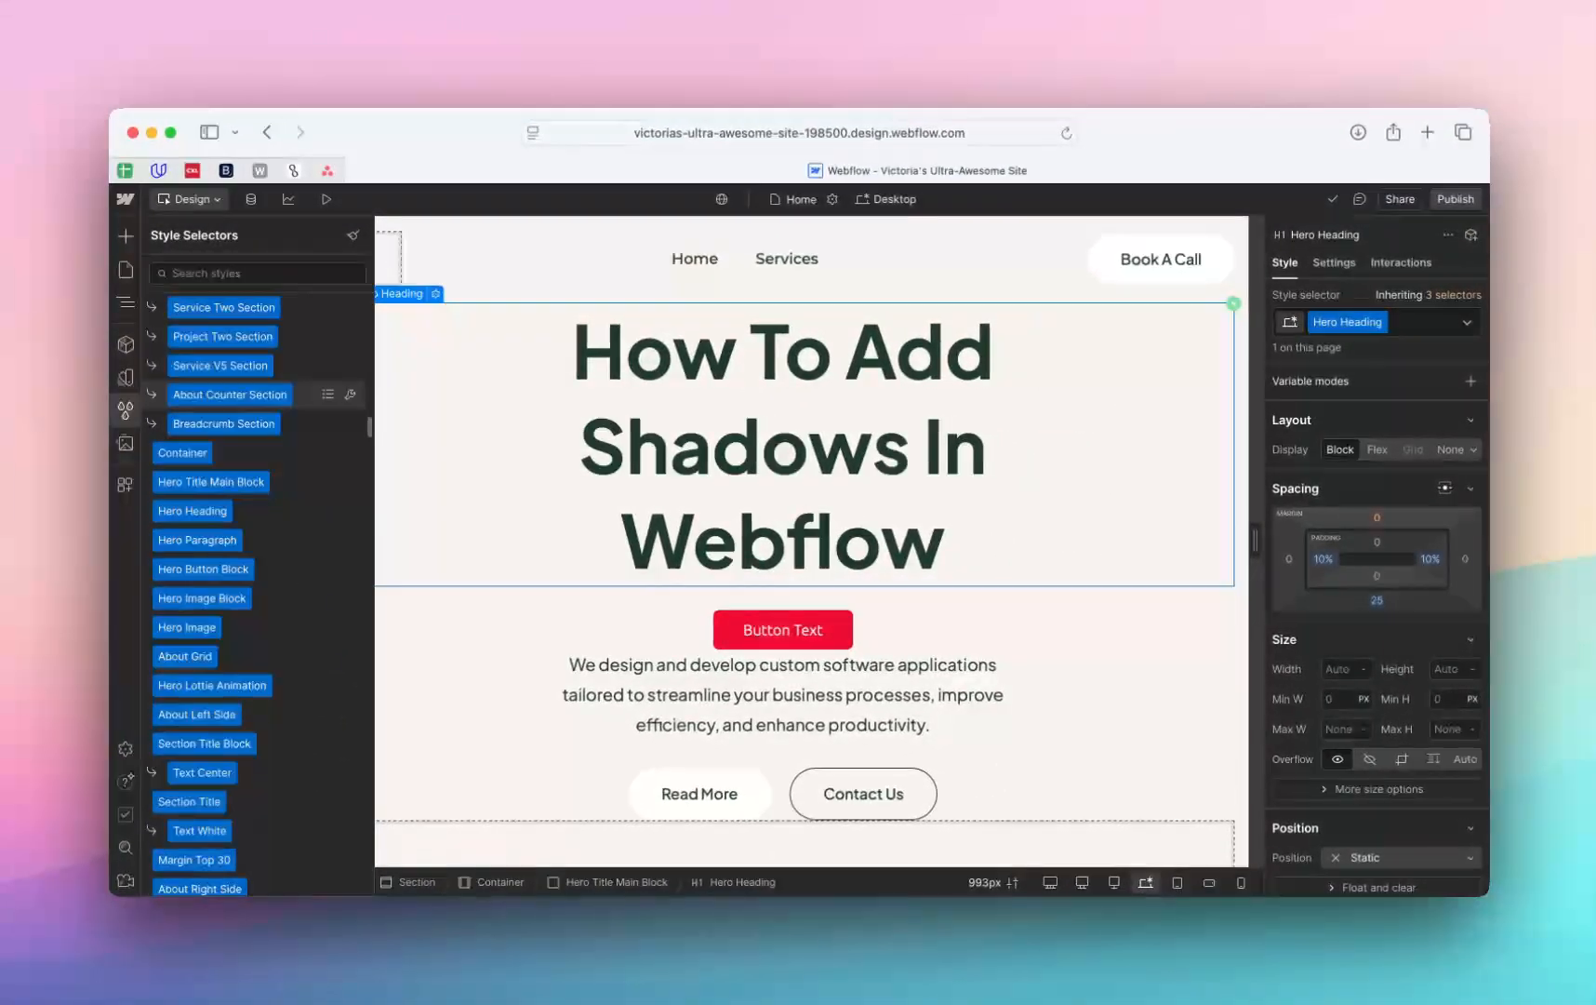
pyautogui.scroll(-20, 261, 391)
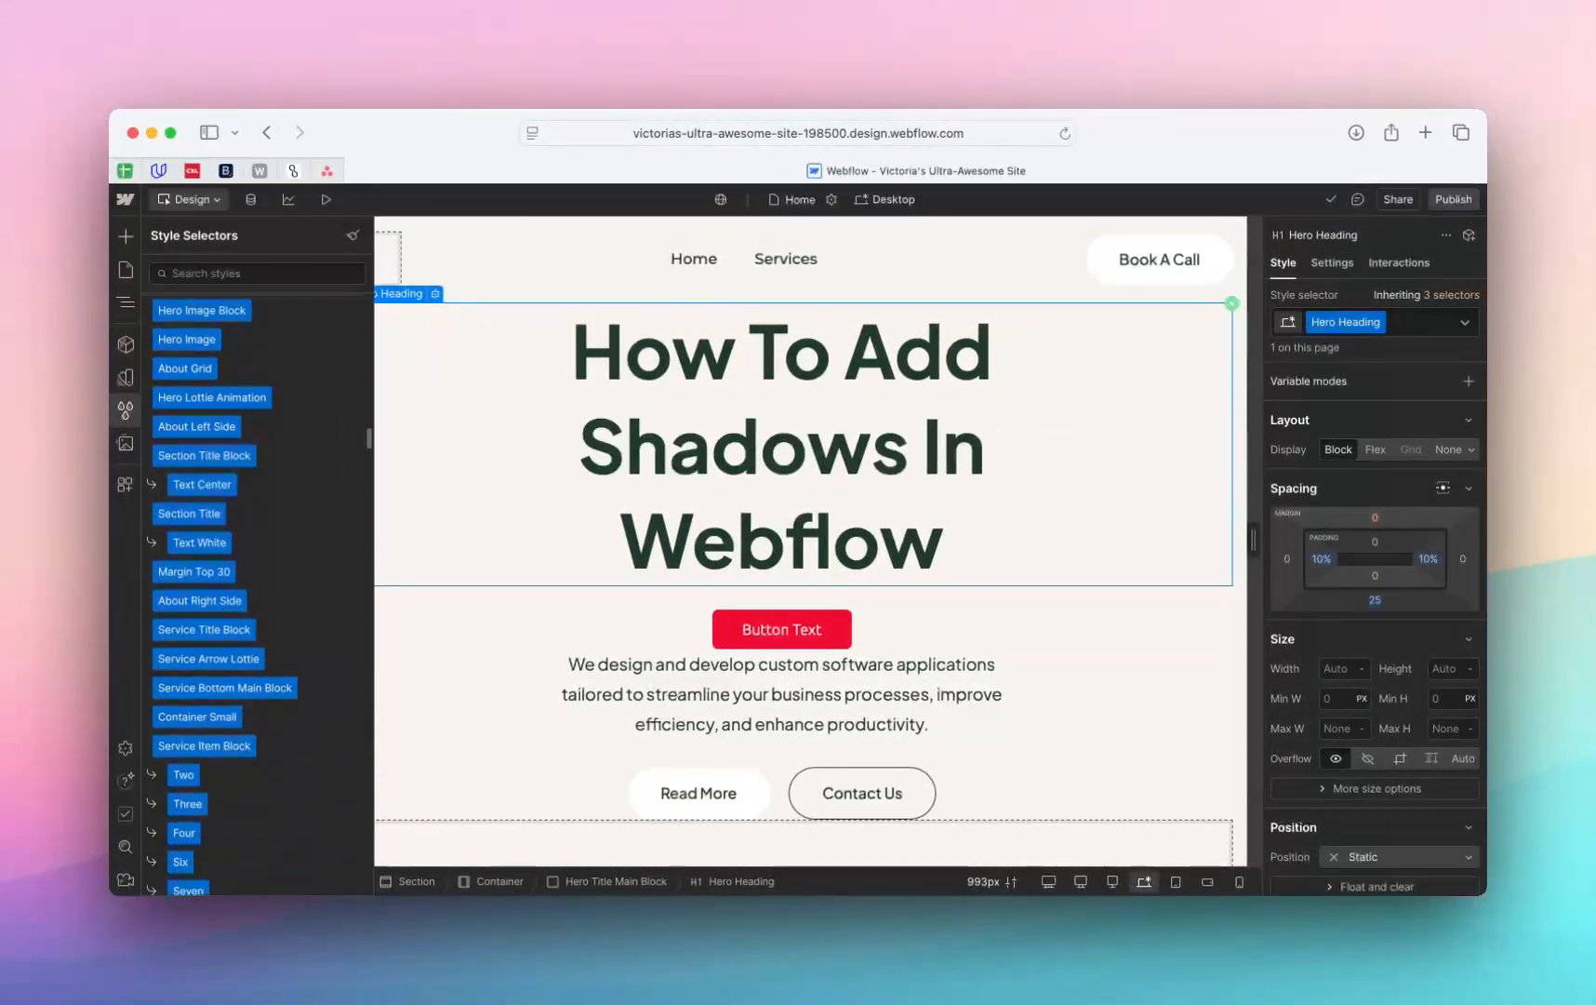
pyautogui.scroll(15, 256, 596)
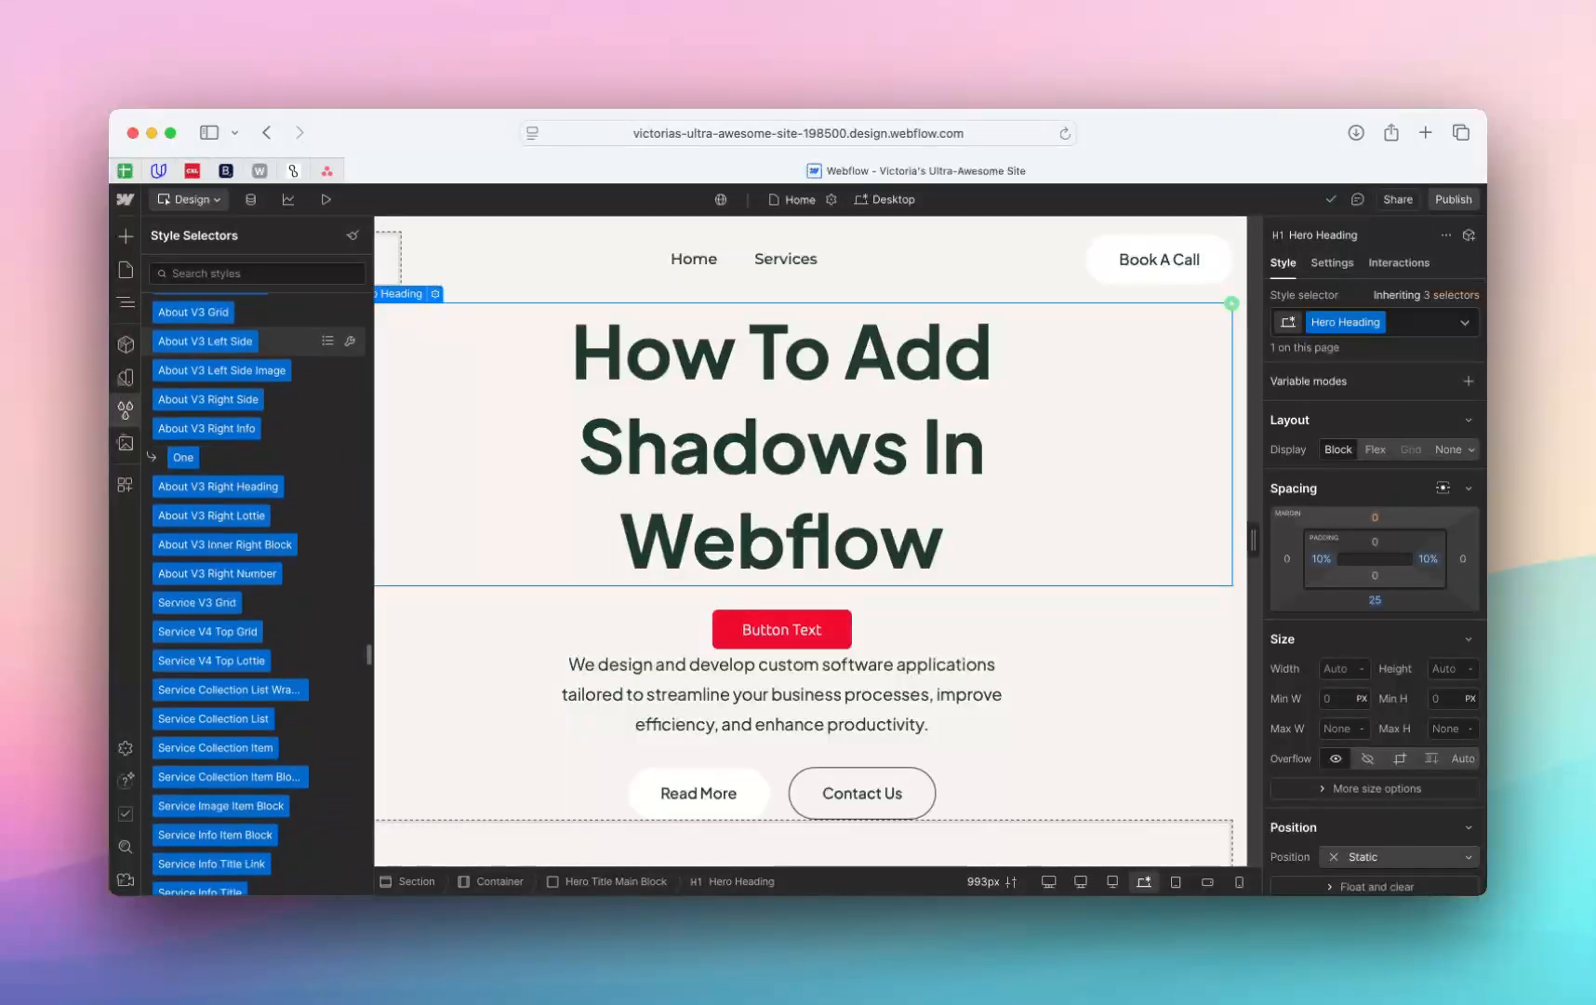
pyautogui.scroll(20, 242, 558)
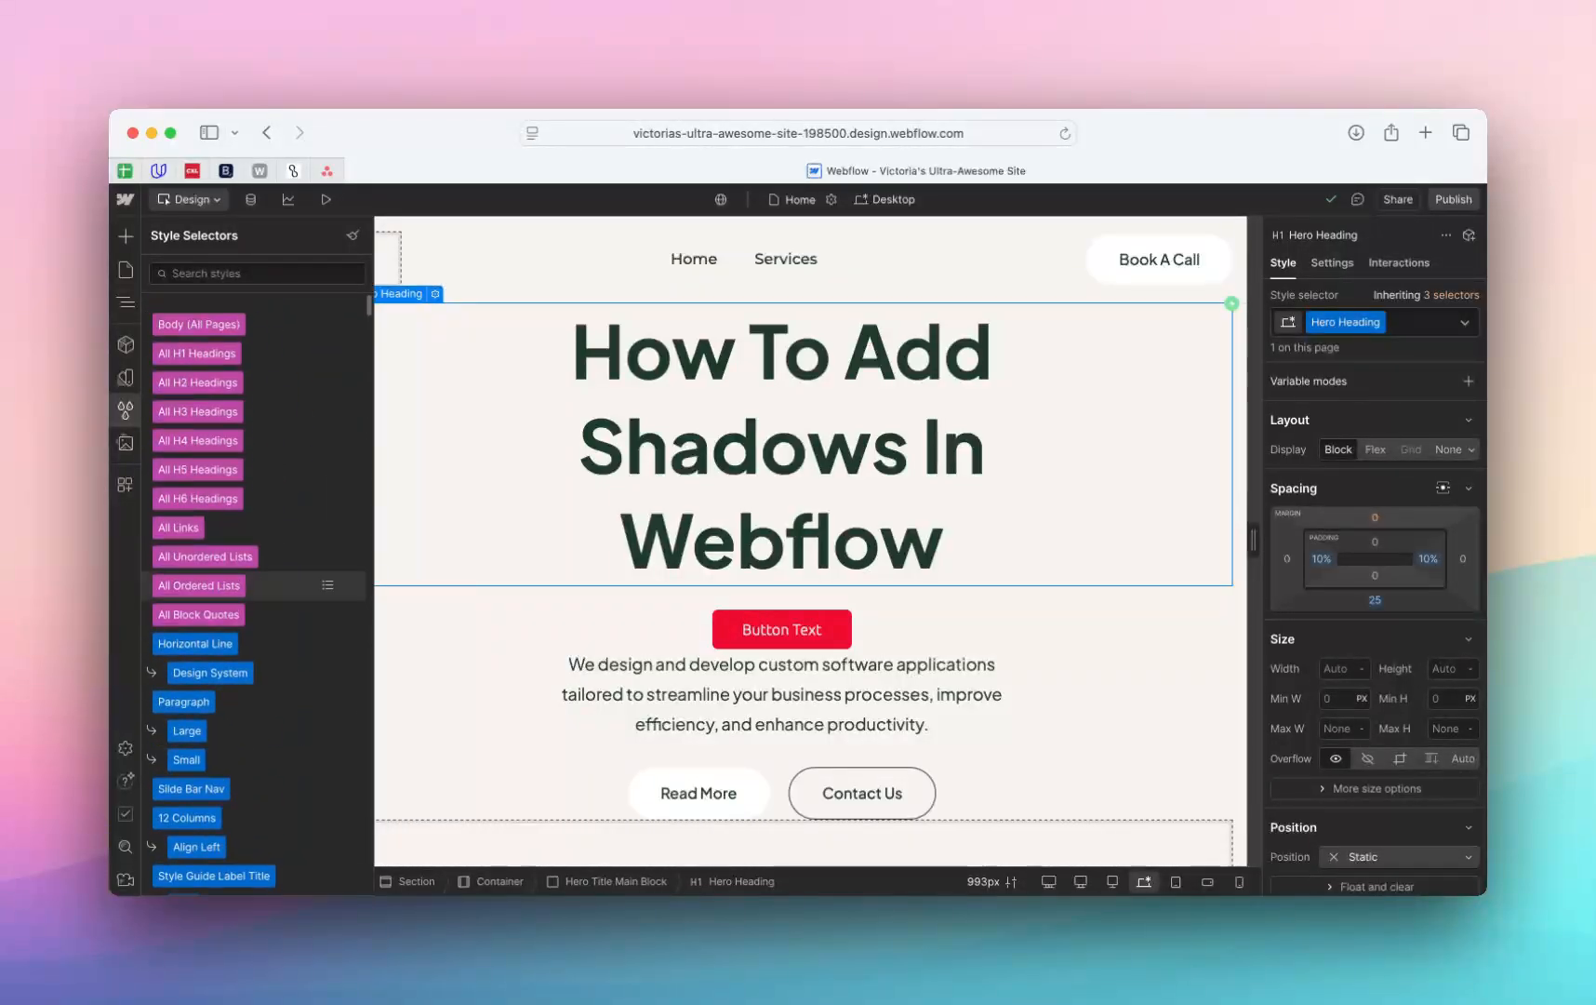
pyautogui.moveTo(201, 364)
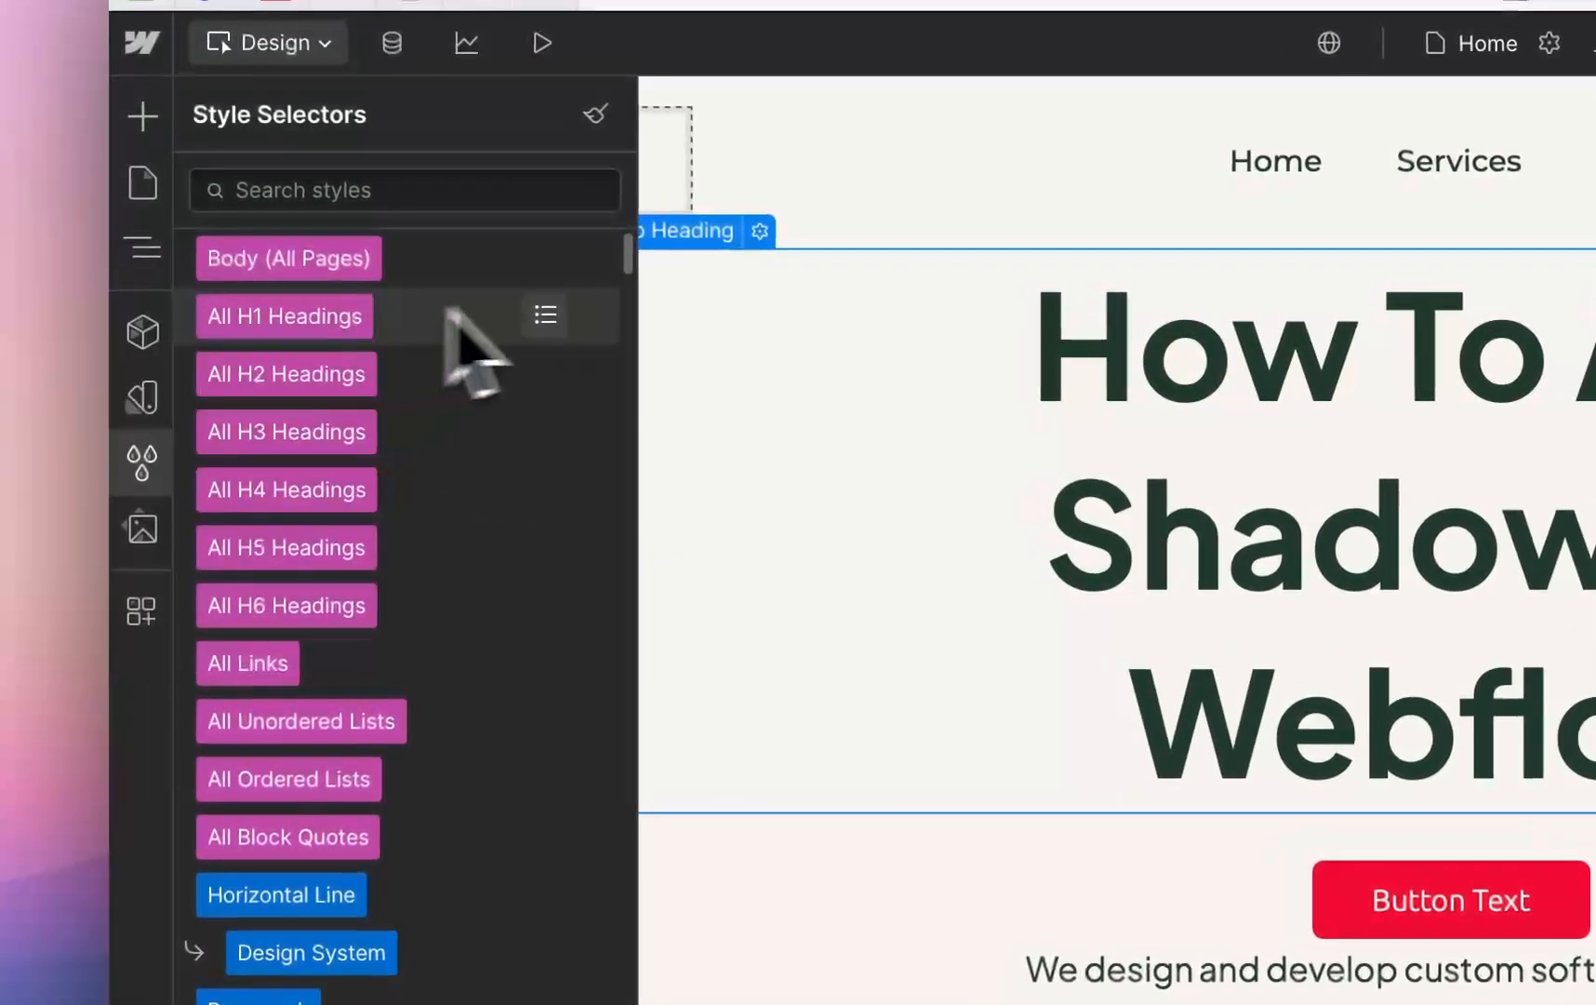
pyautogui.click(546, 314)
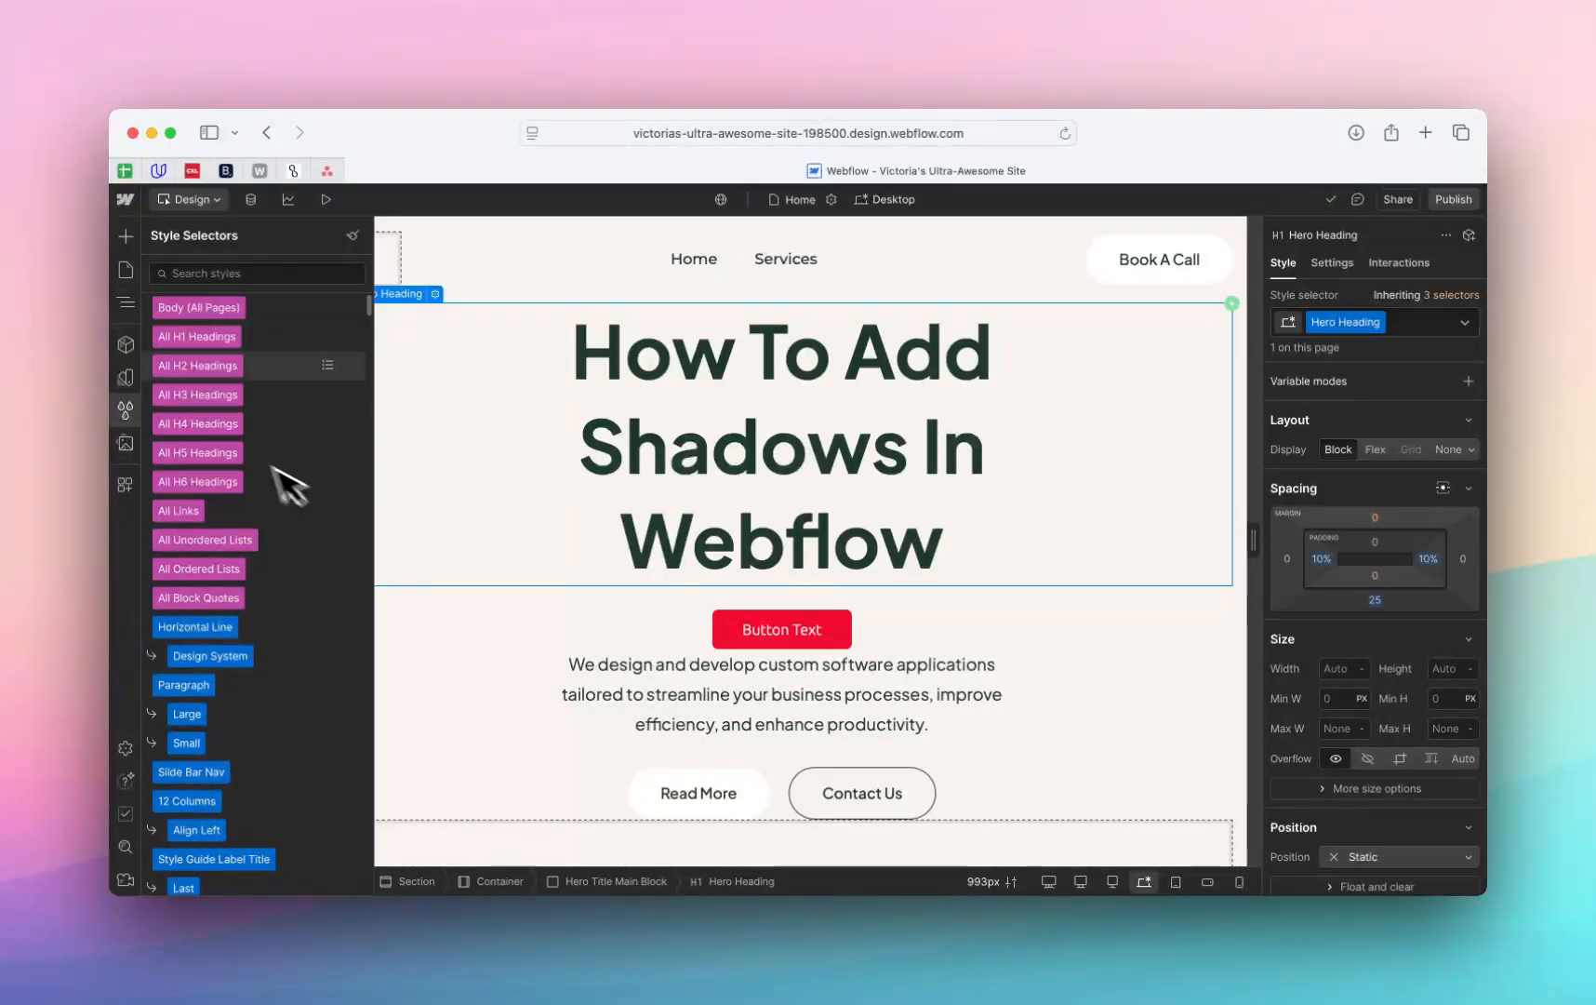
pyautogui.scroll(-3, 246, 596)
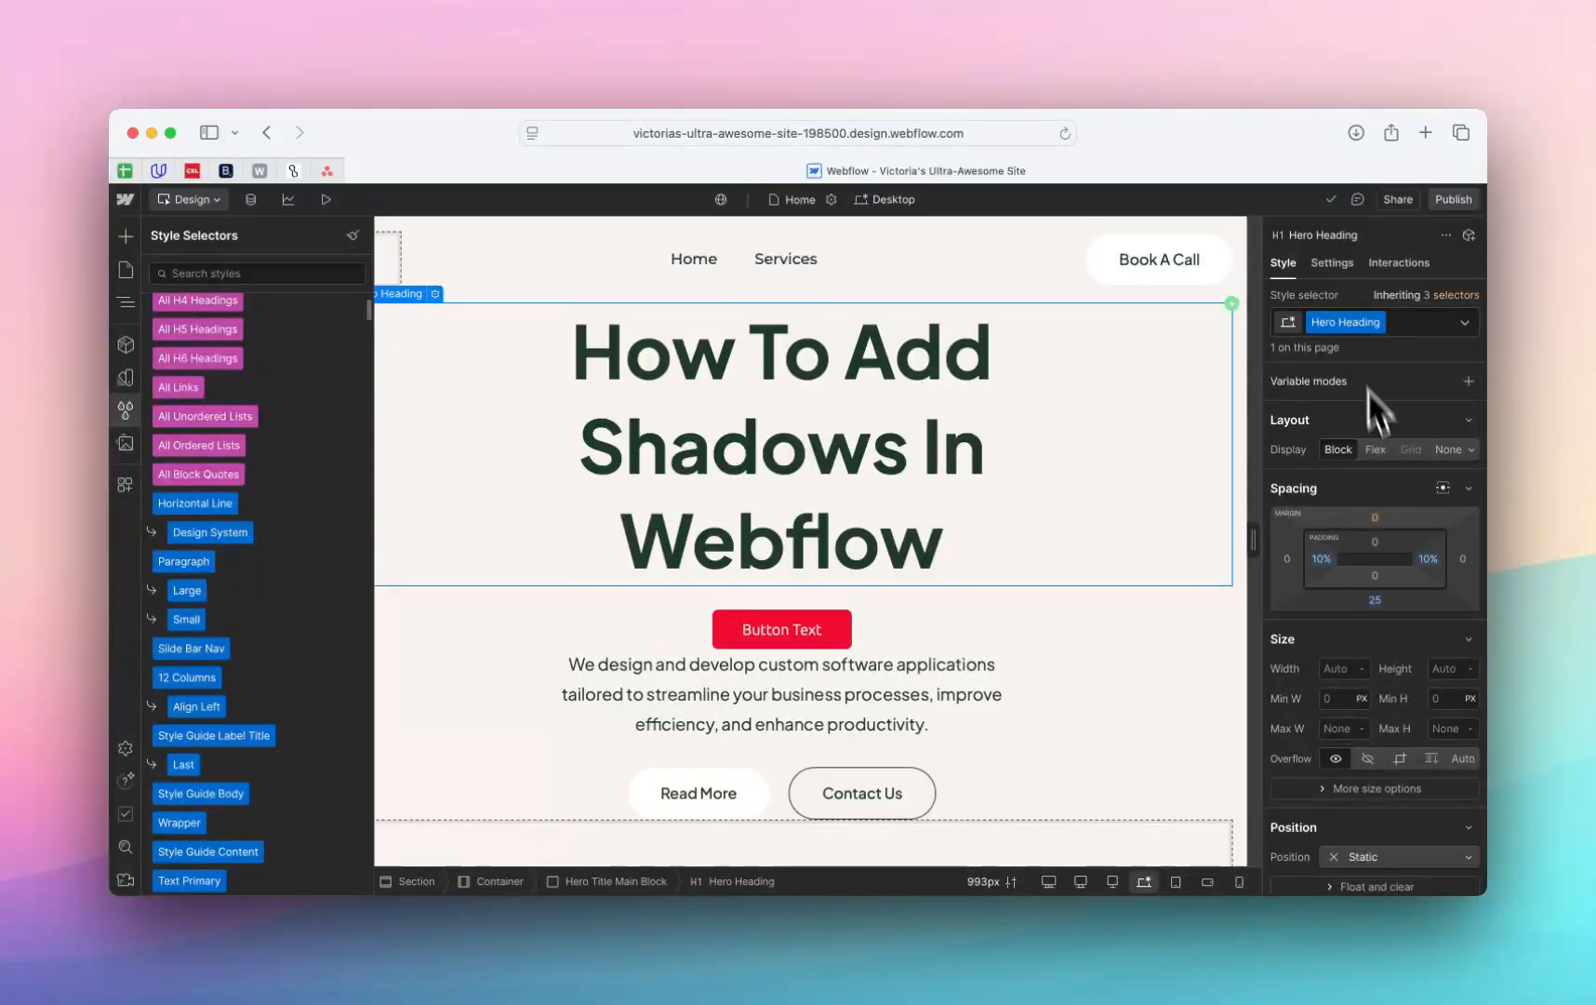
# - Set the font of the H1 "Heading" above the hero section to PT Serif with weight 400 - Normal
pyautogui.scroll(-10, 1376, 428)
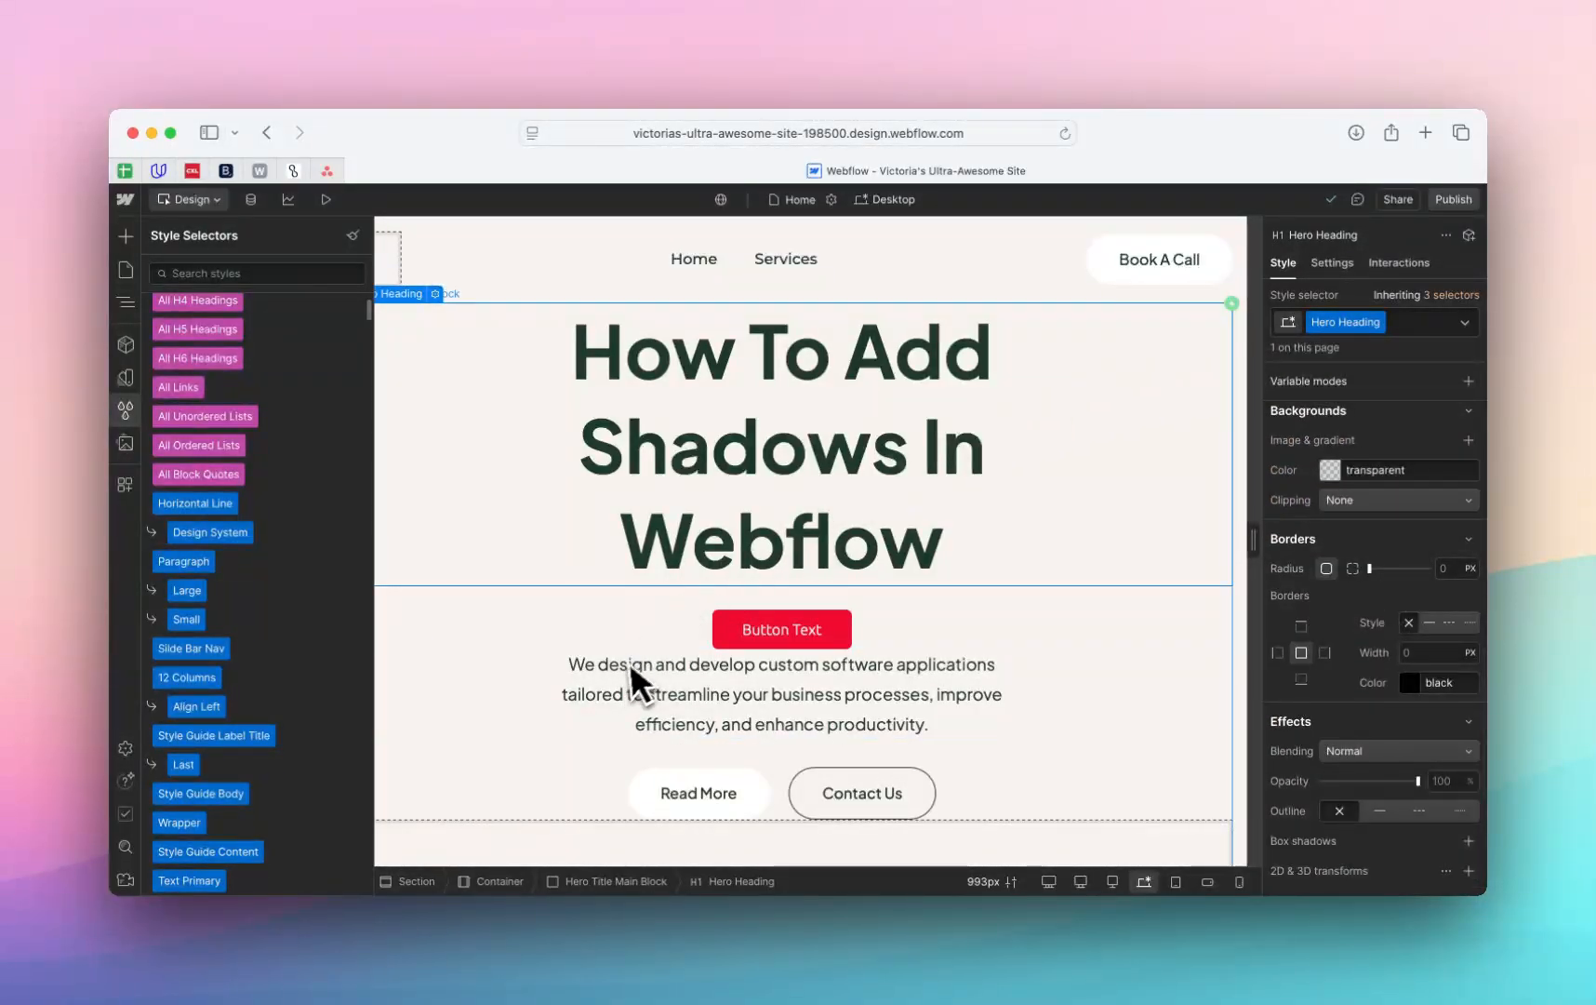
pyautogui.scroll(4, 827, 535)
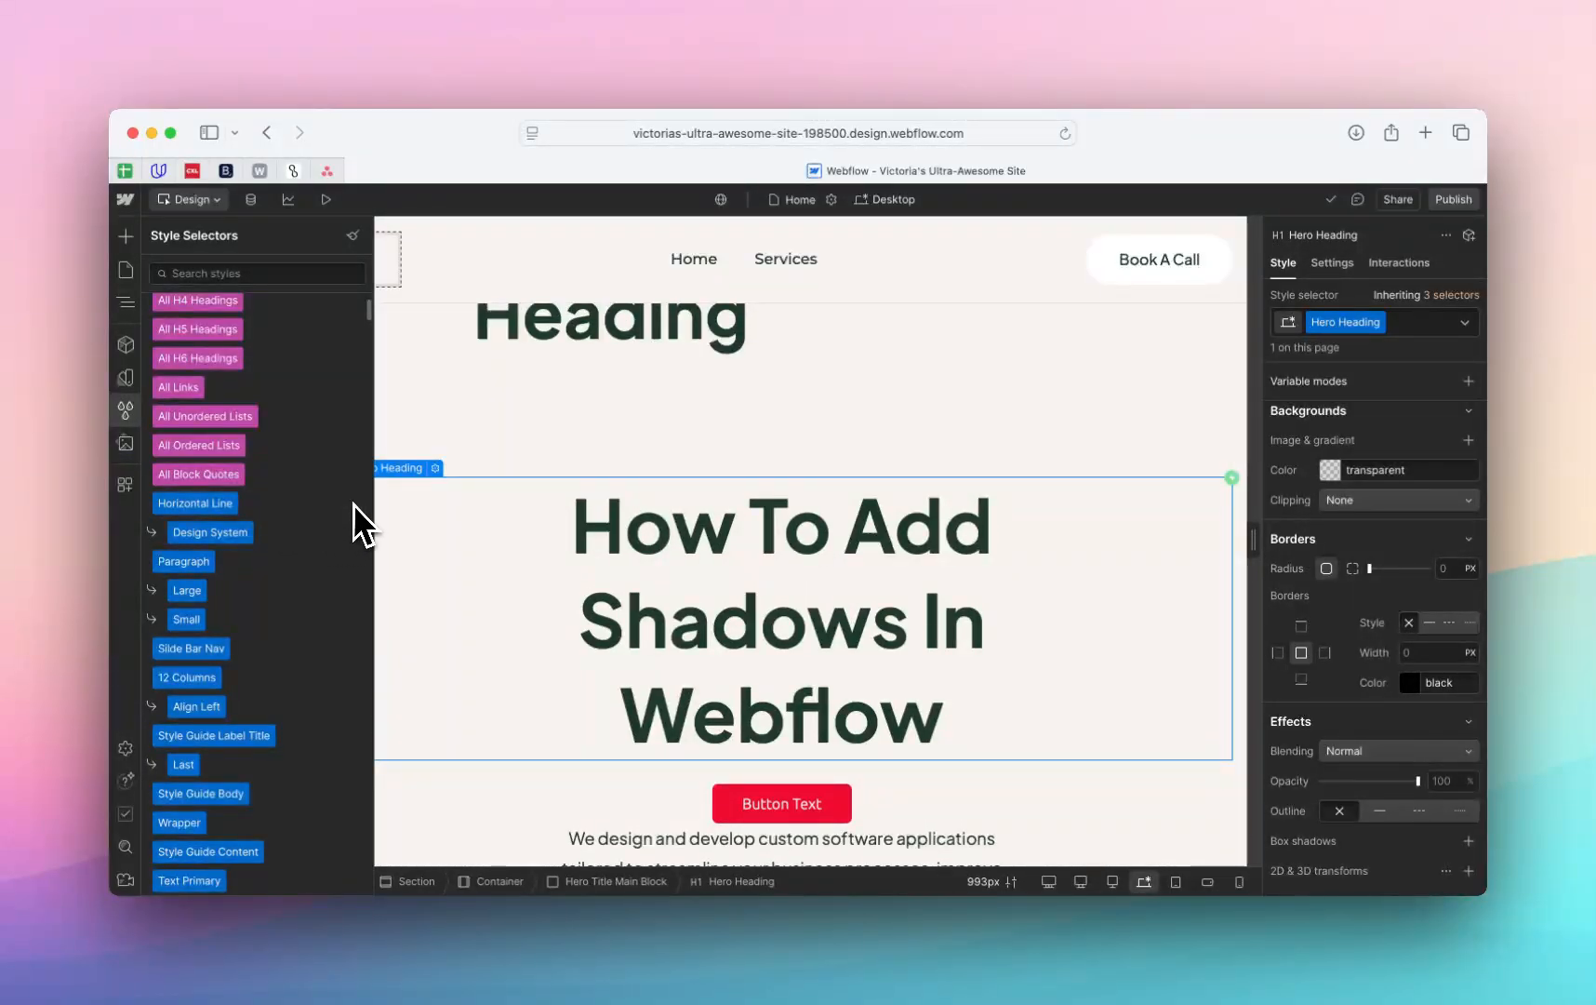
pyautogui.scroll(1, 577, 517)
pyautogui.click(606, 379)
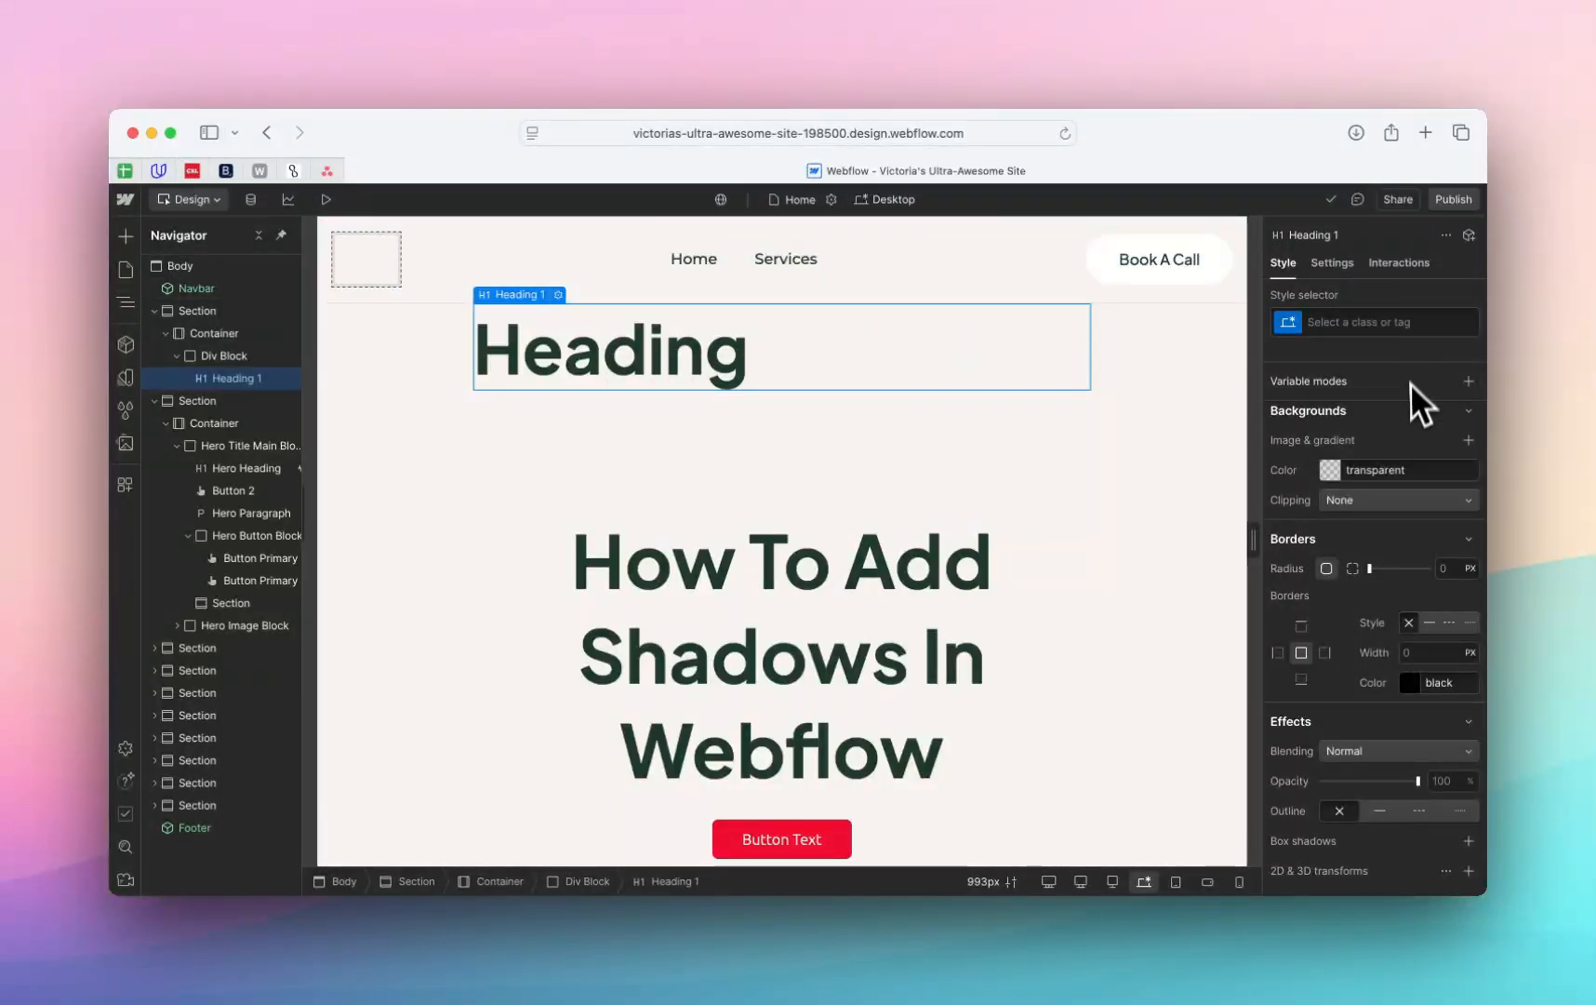
pyautogui.scroll(4, 1406, 417)
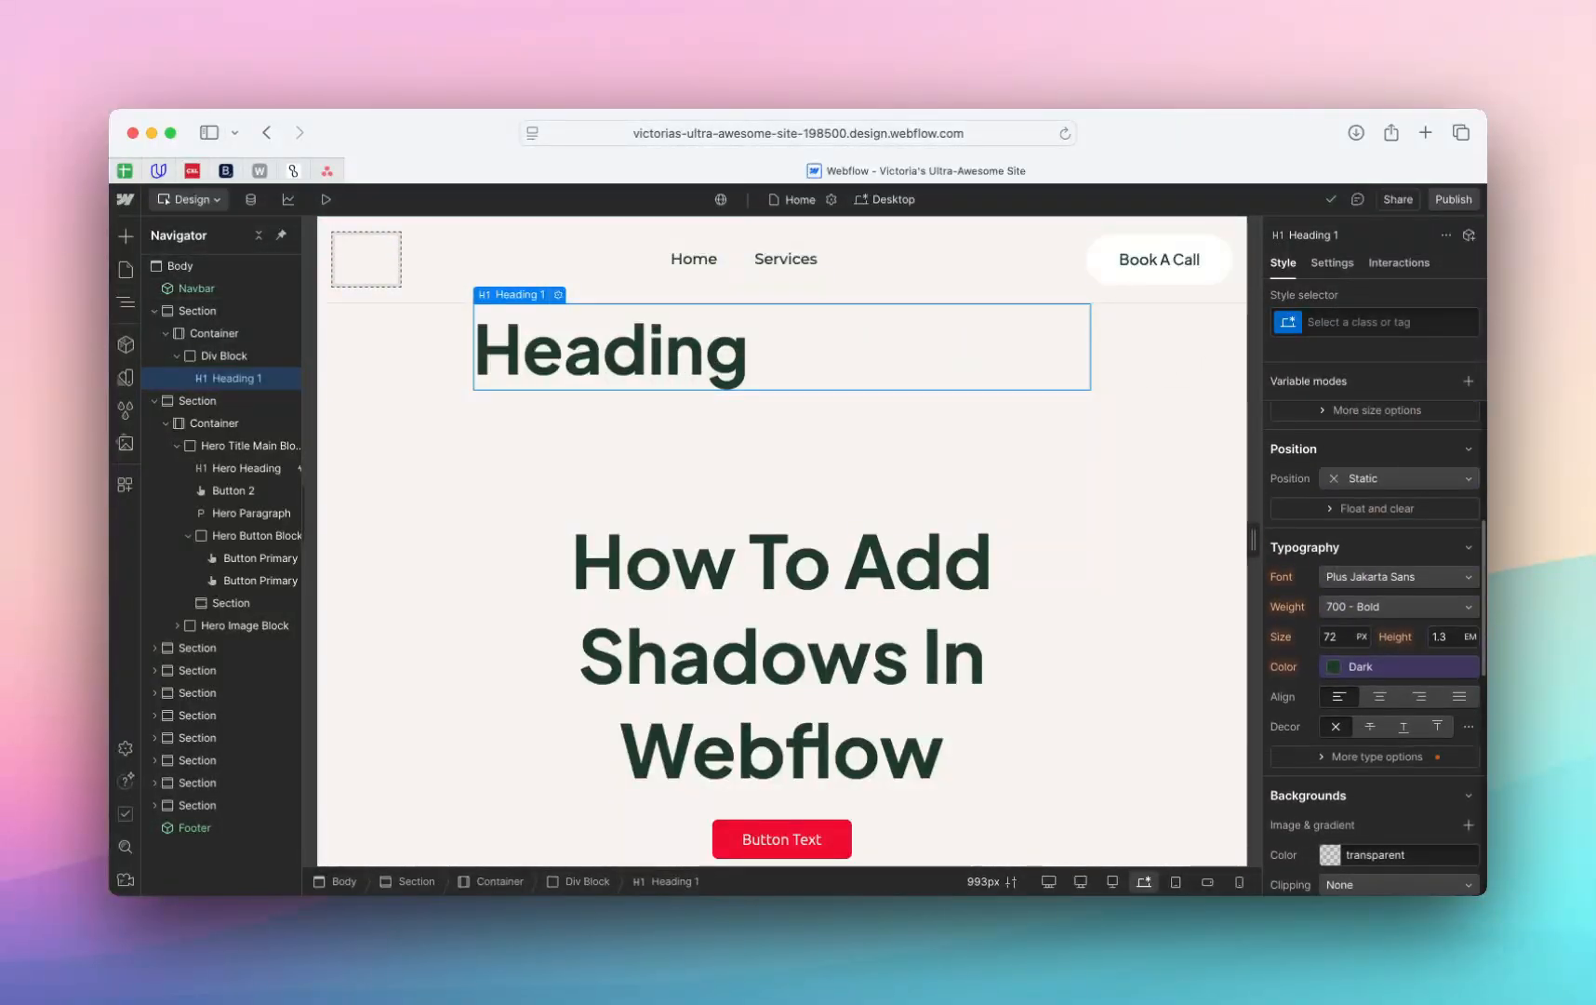
pyautogui.scroll(5, 1375, 558)
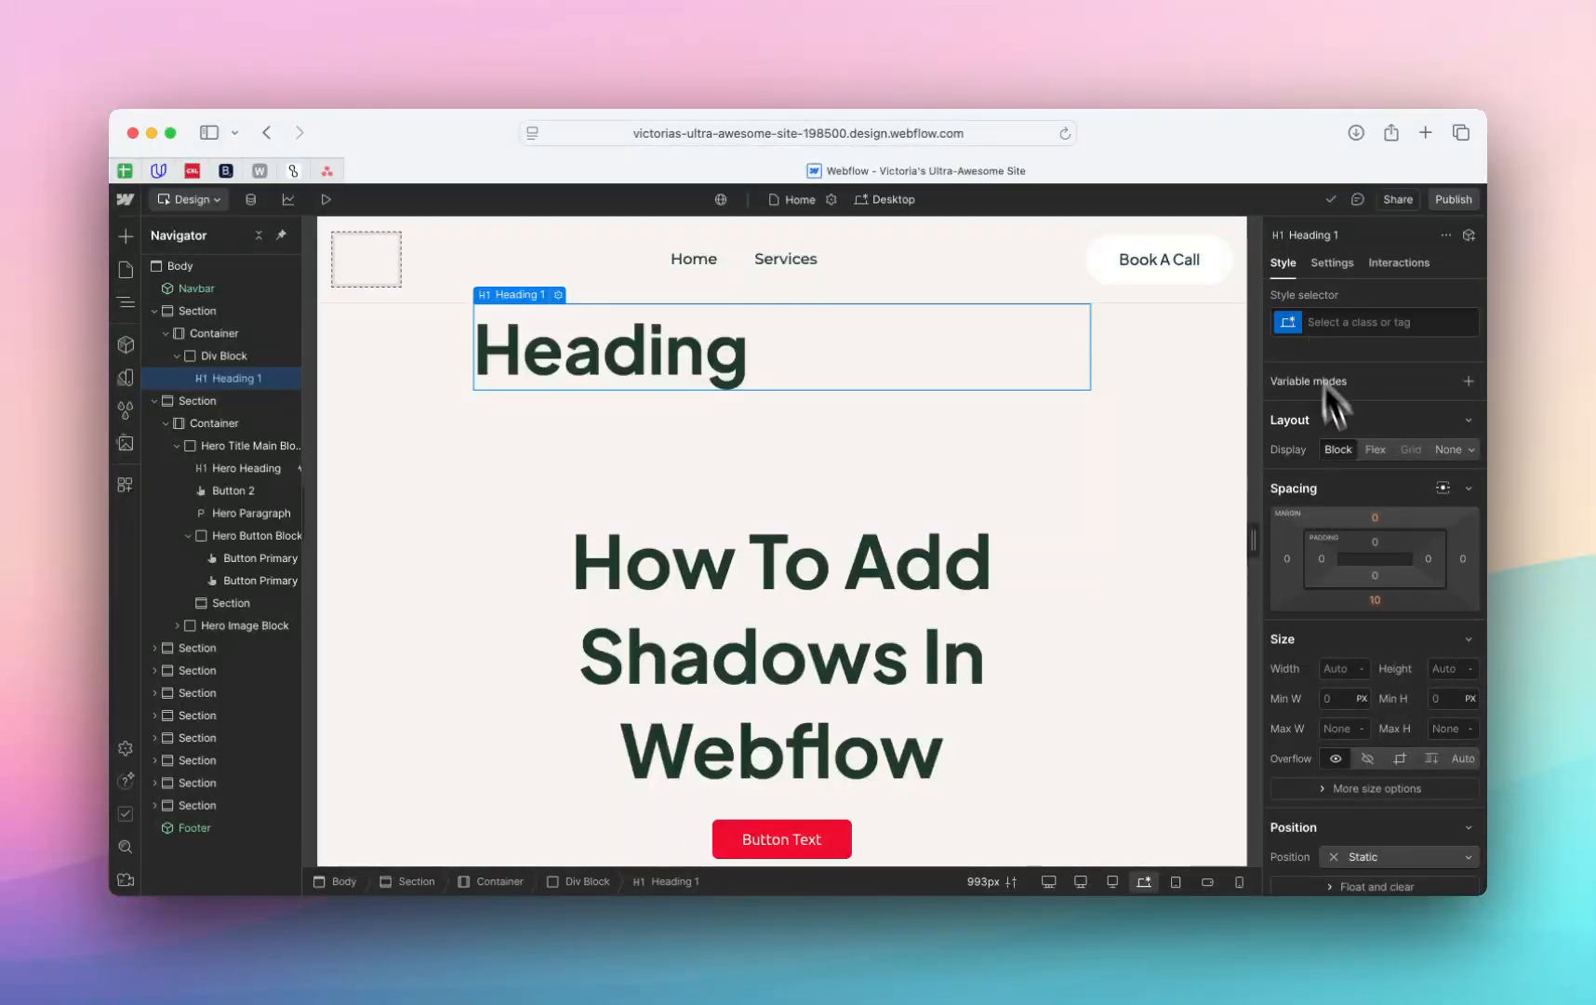
pyautogui.scroll(-5, 1348, 463)
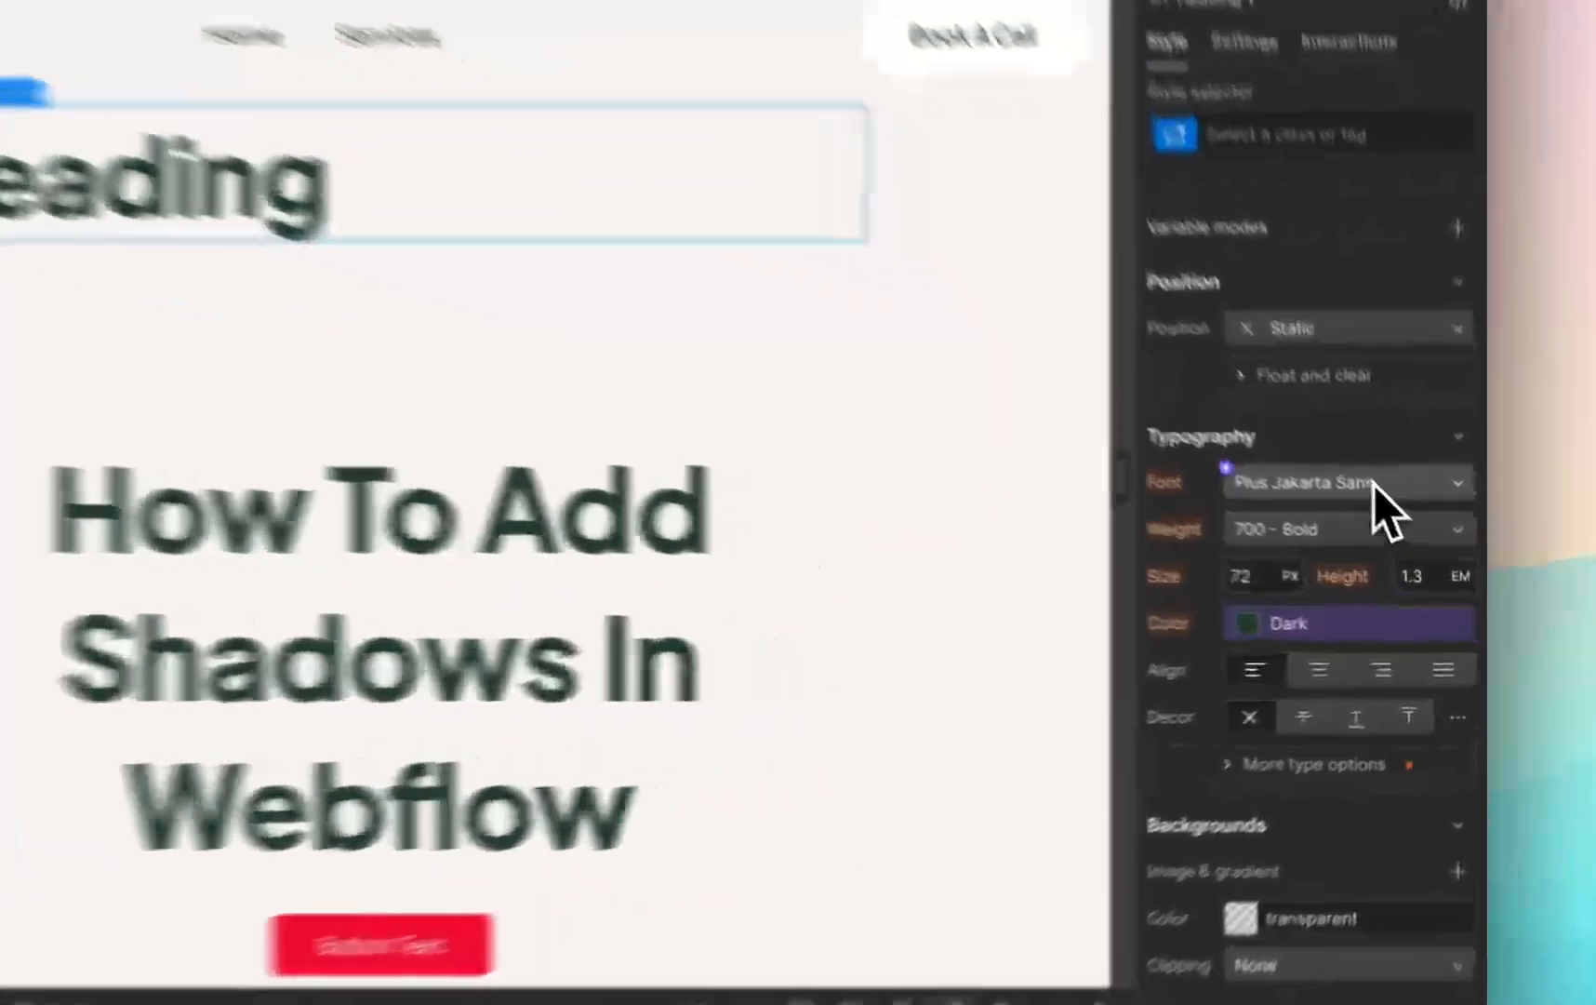
pyautogui.click(1416, 547)
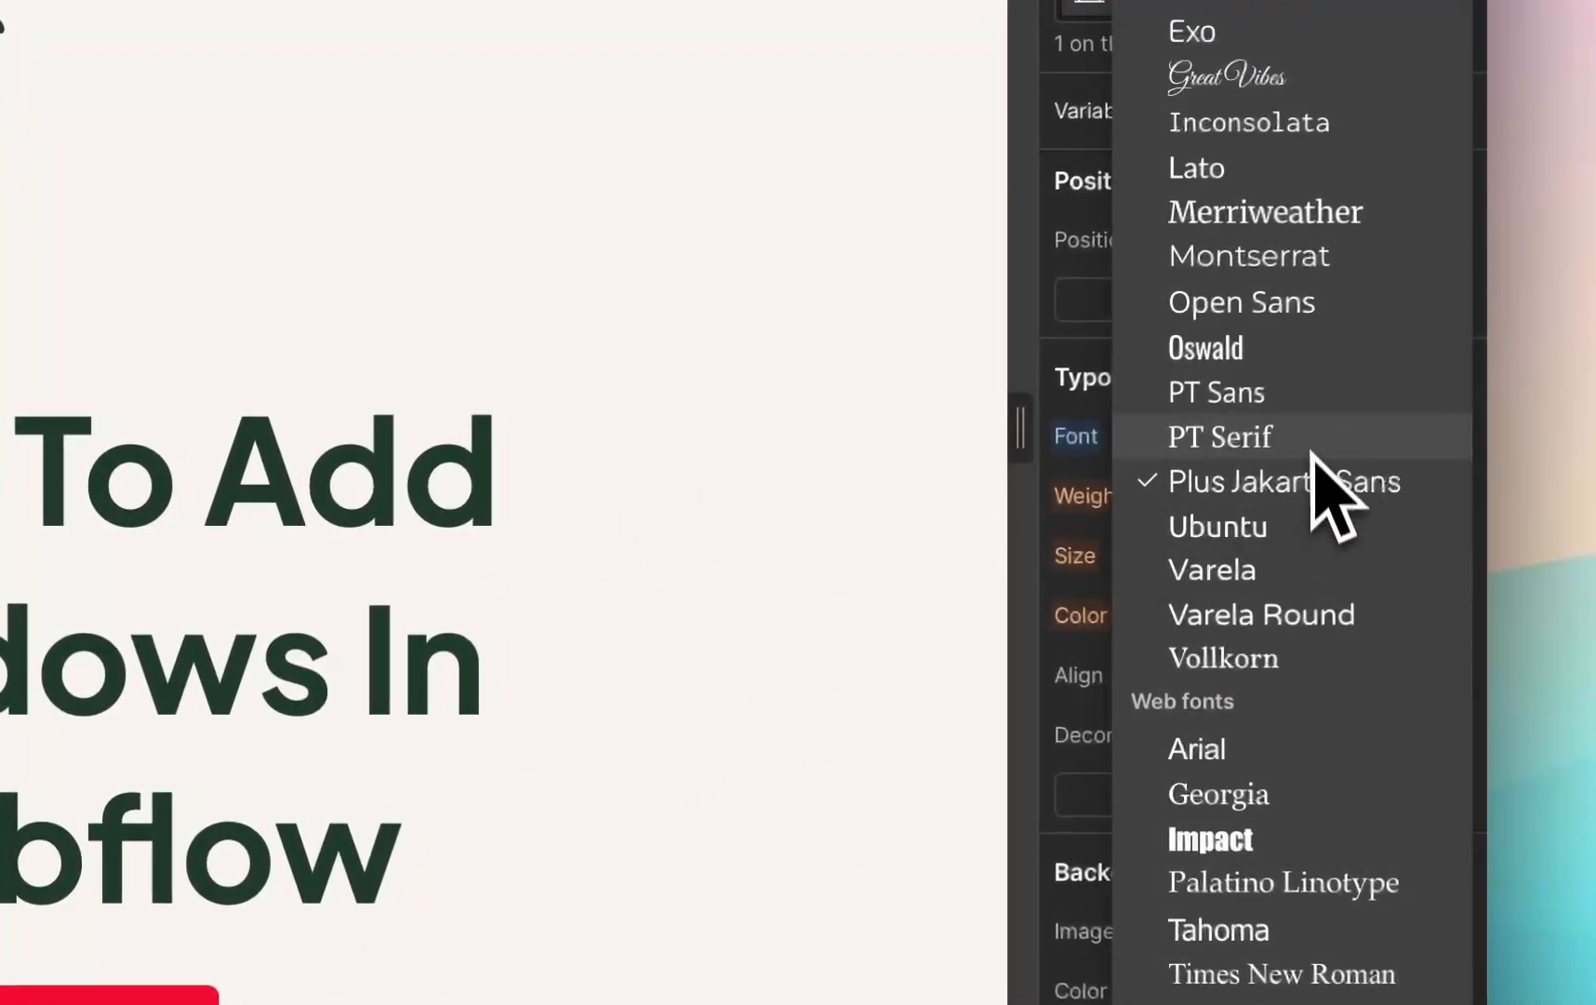
pyautogui.click(1310, 449)
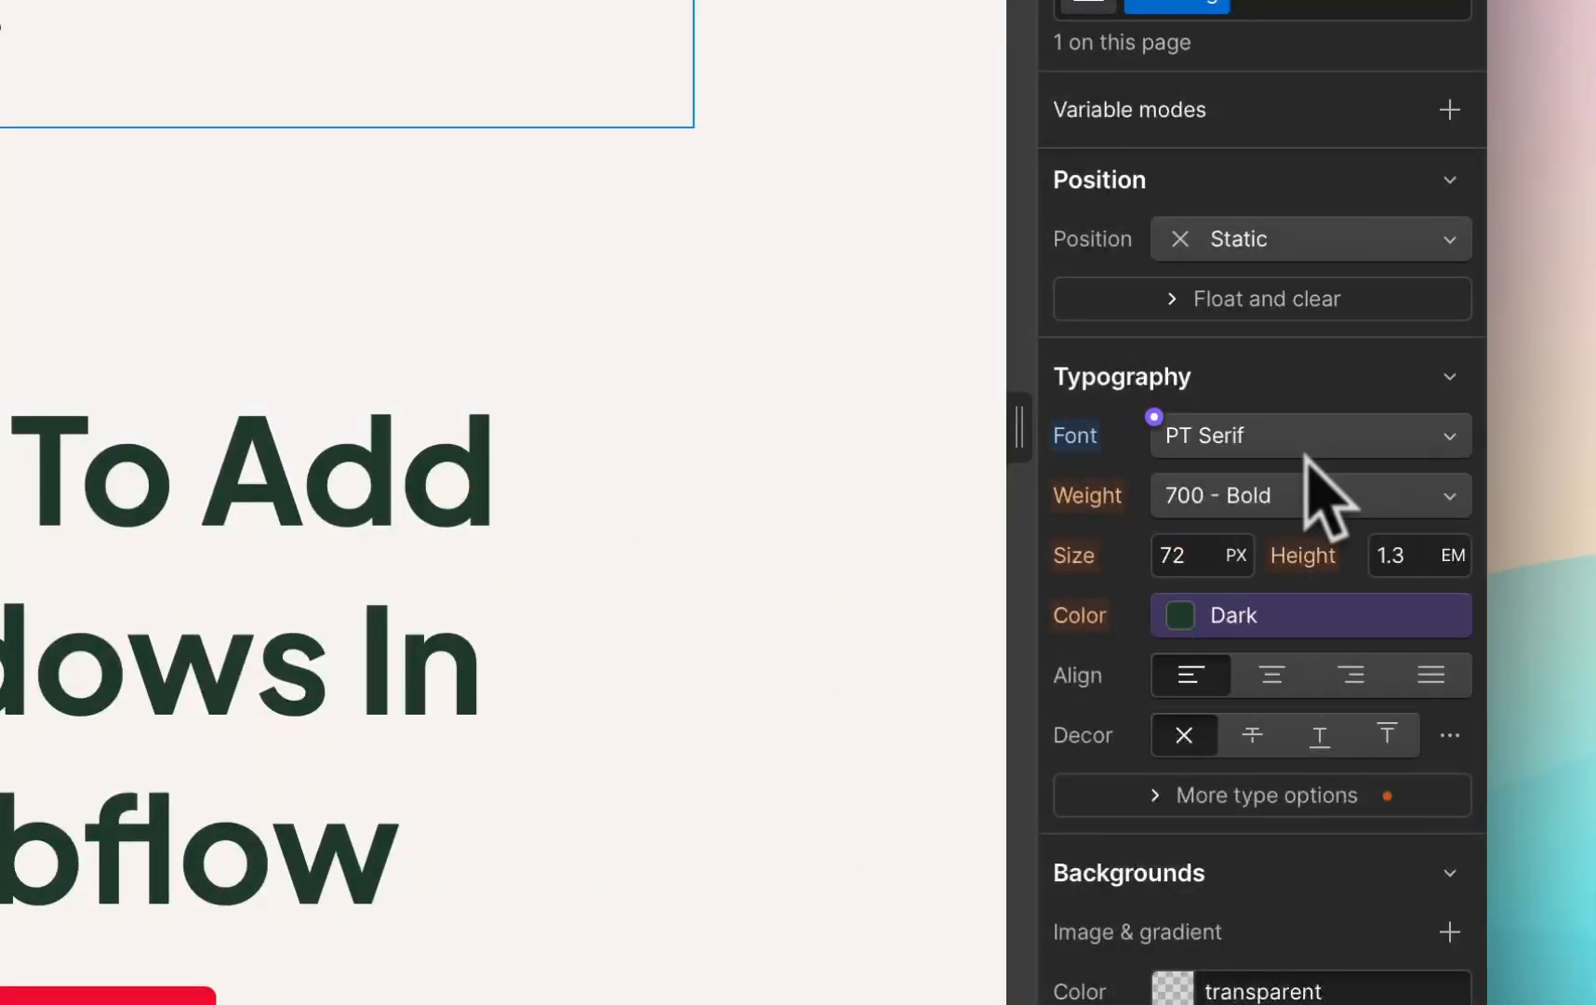
pyautogui.click(1318, 497)
pyautogui.click(1319, 362)
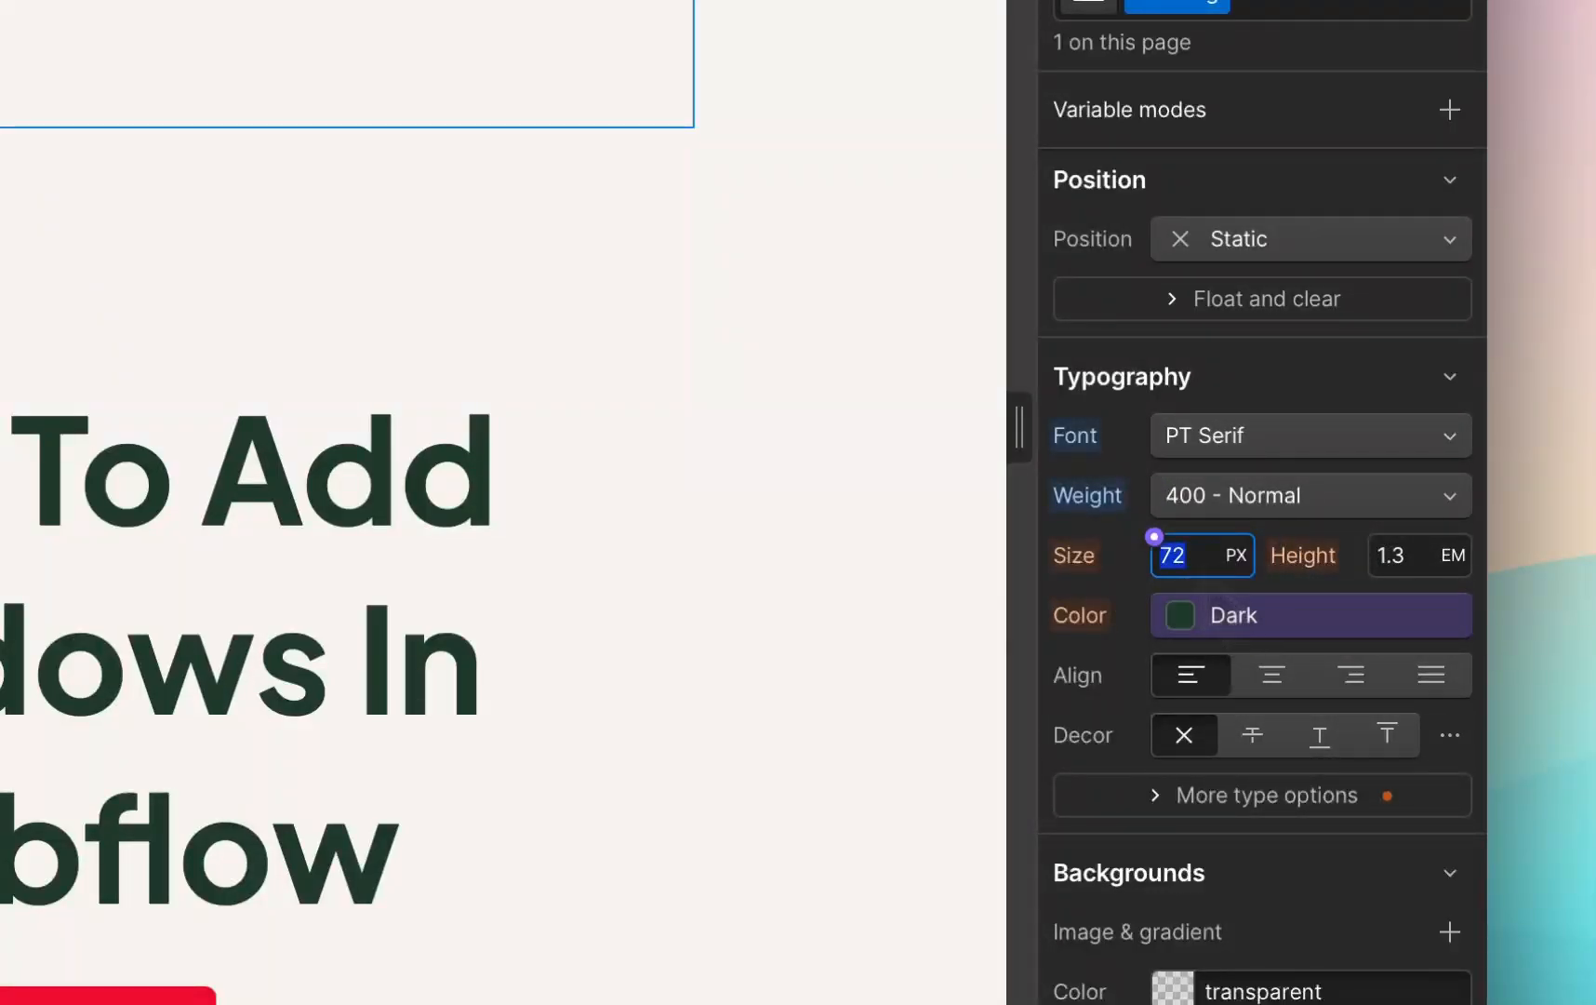
# - Set the heading's font size to 80 px and check which size units are available
pyautogui.press('Return')
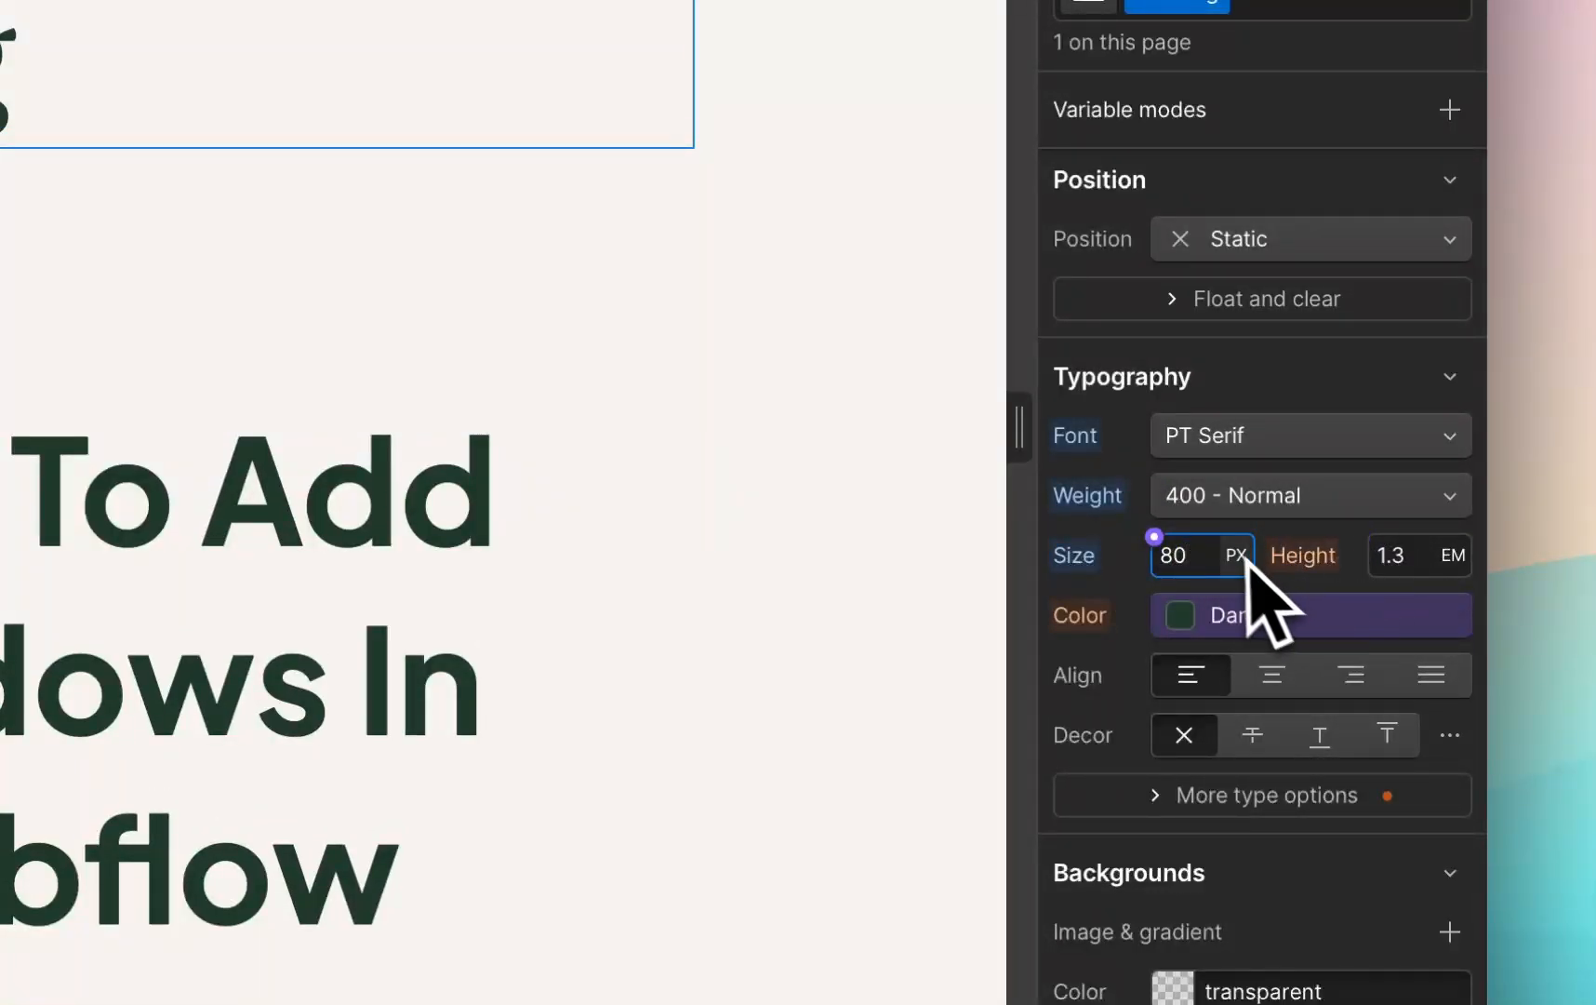
pyautogui.click(1235, 558)
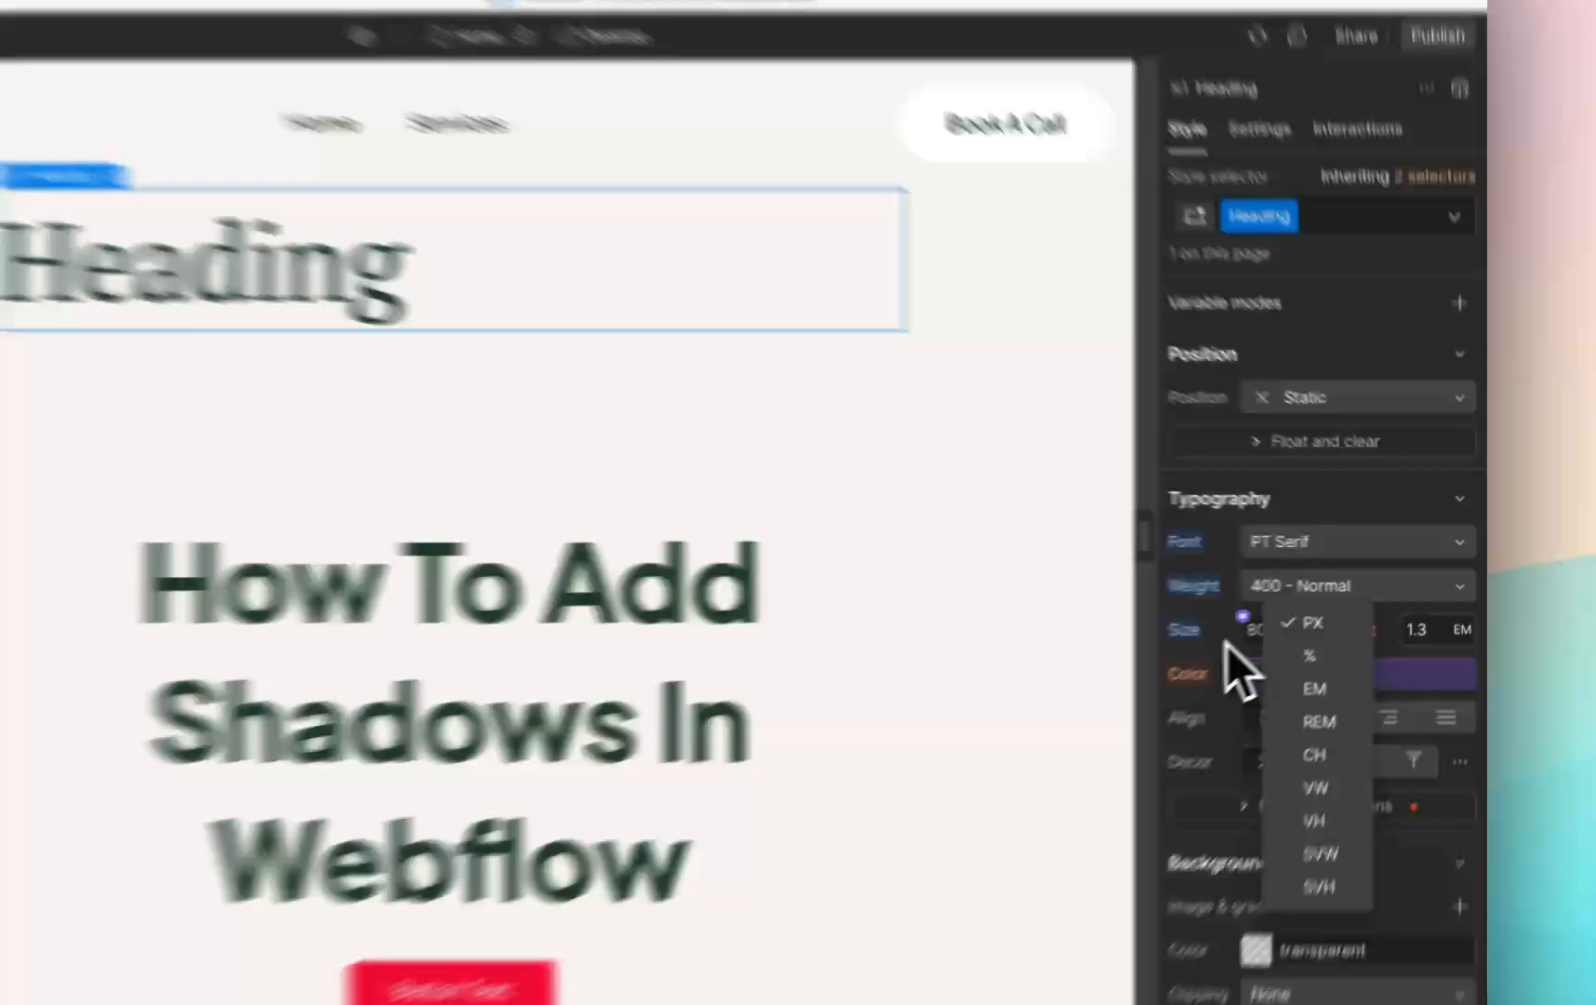
pyautogui.click(1351, 600)
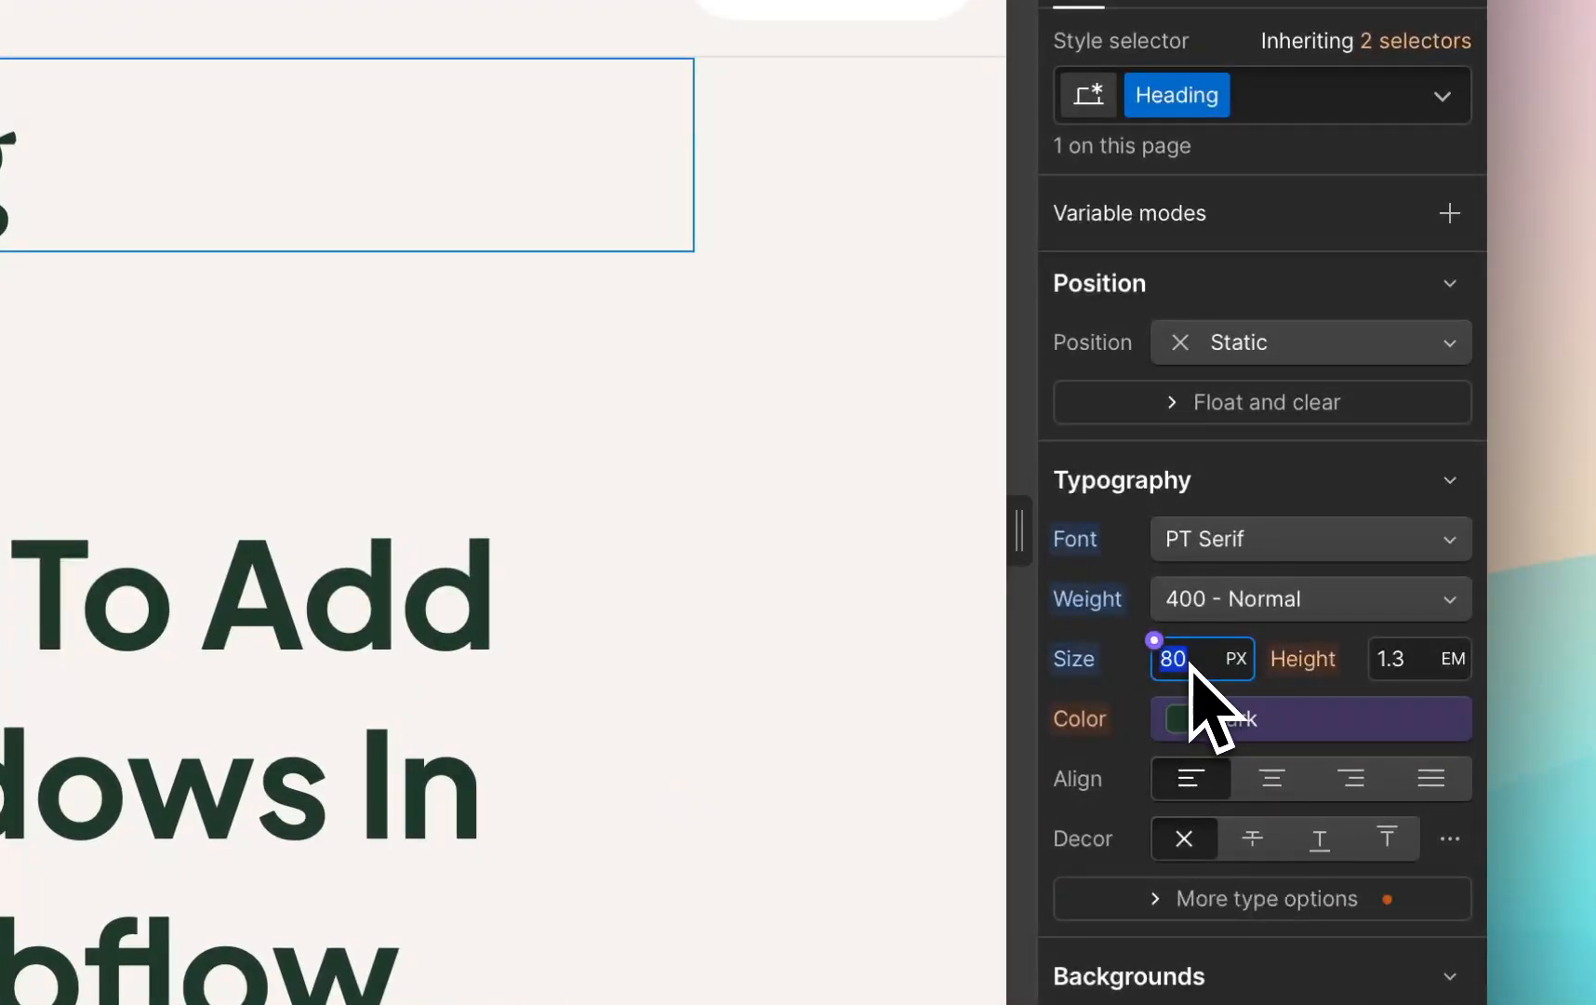
# - Try the heading's font size in EM units, first 1 EM and then 2 EM
pyautogui.click(1192, 664)
pyautogui.press('Return')
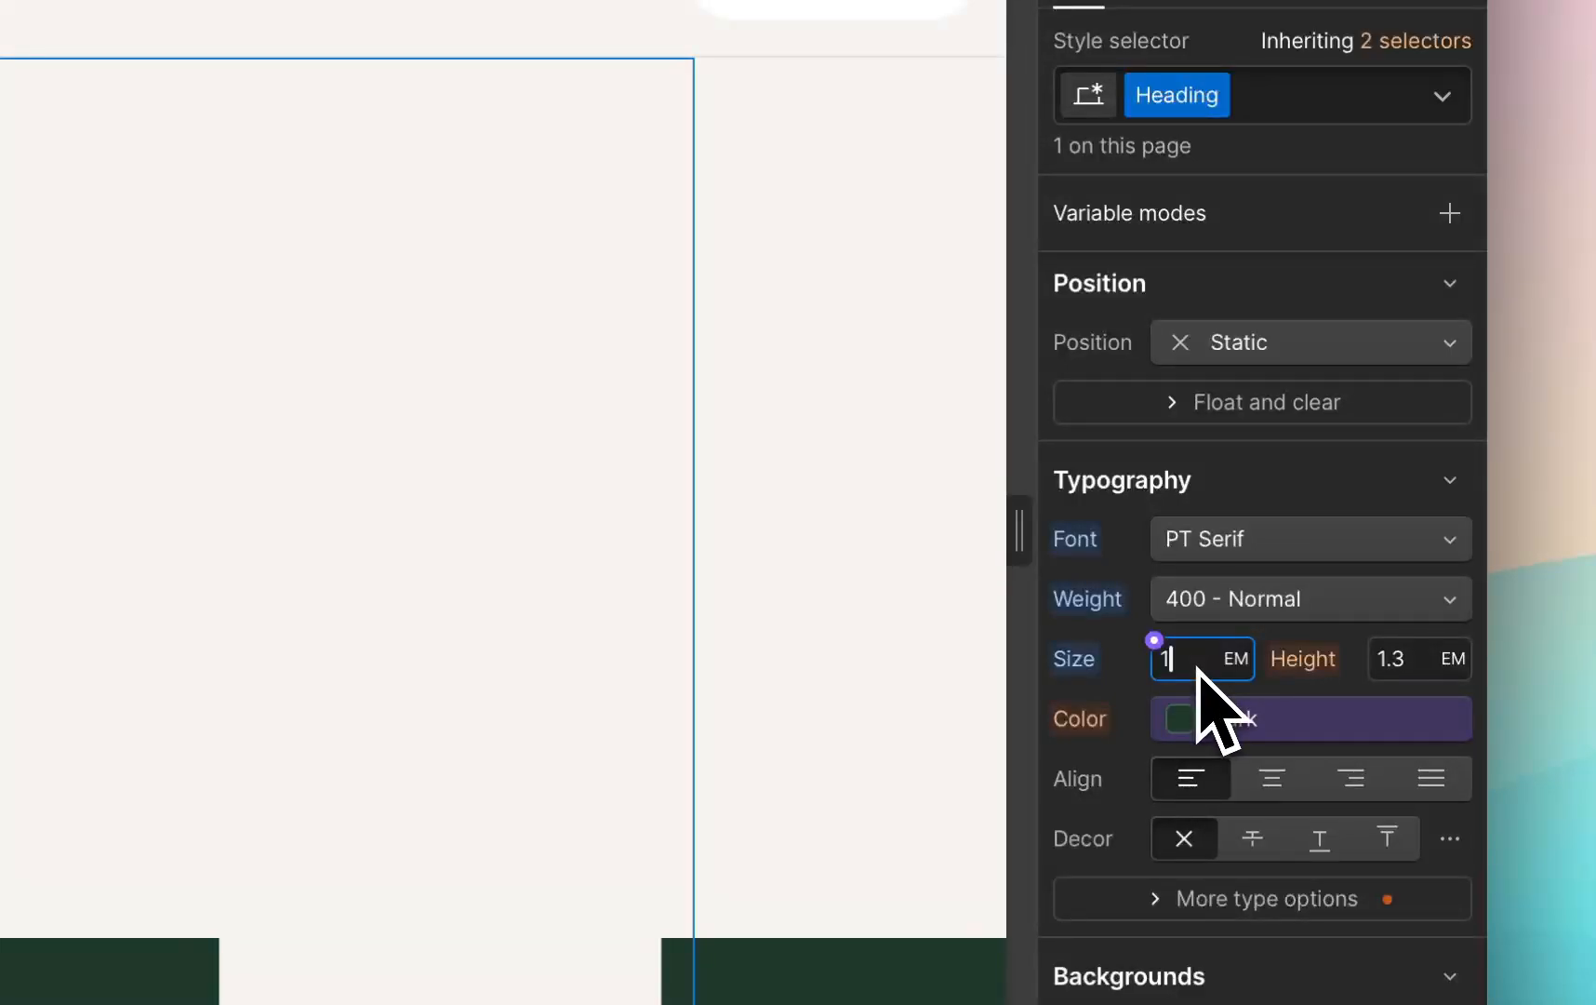
pyautogui.write('1')
pyautogui.press('Return')
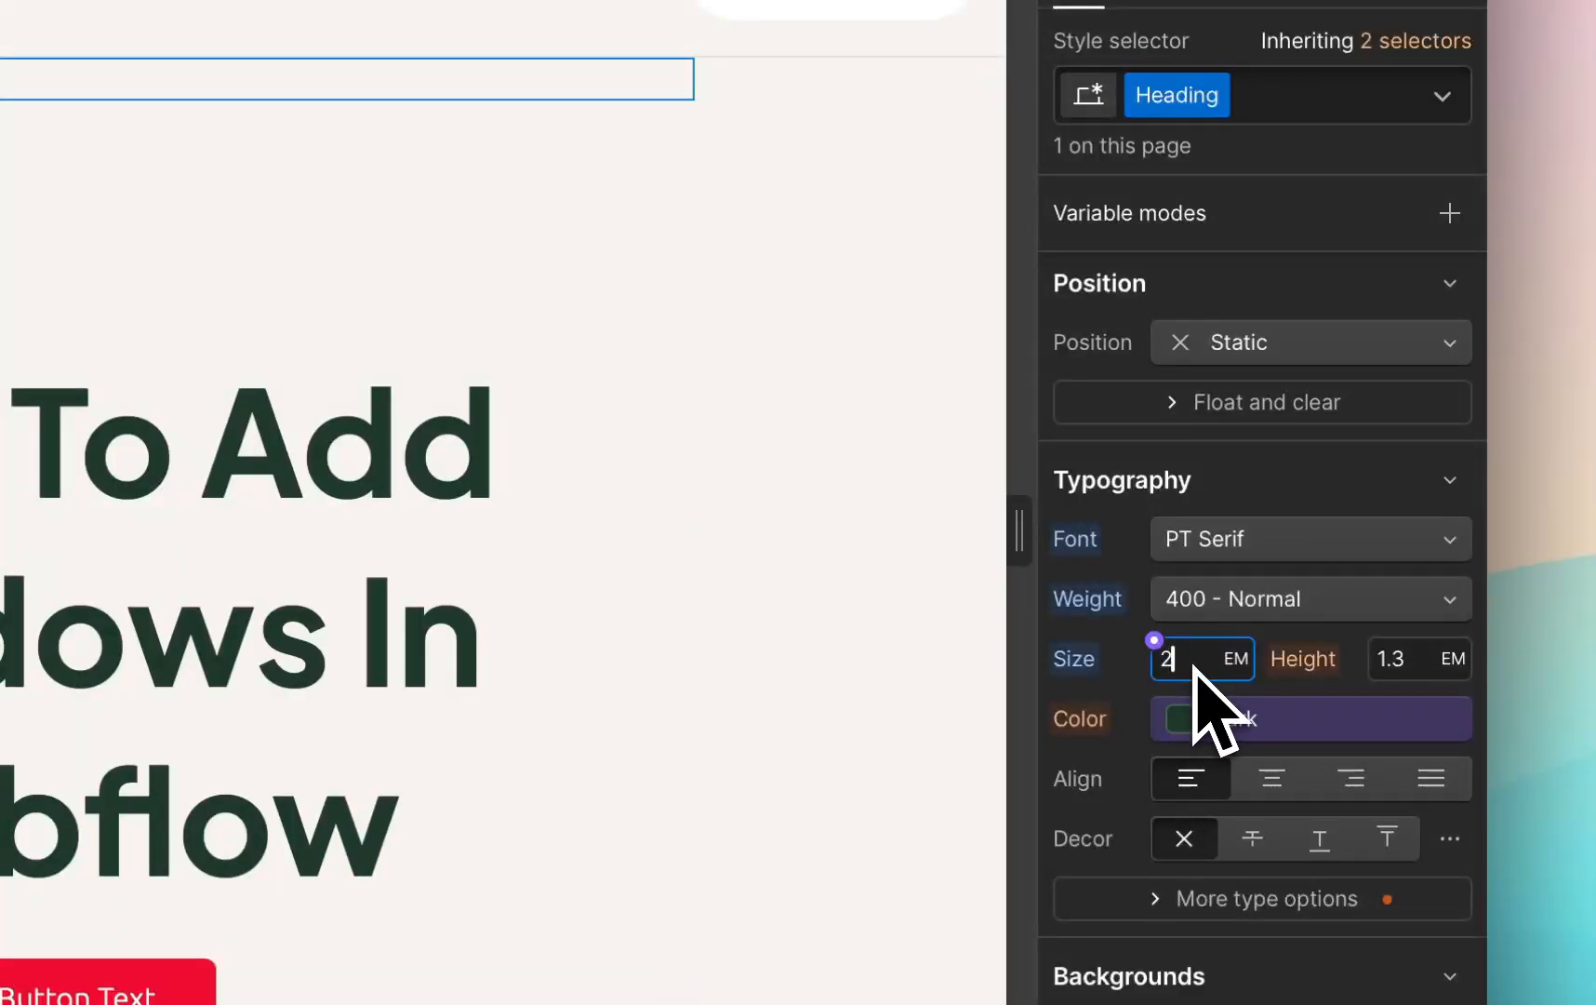
pyautogui.press('Return')
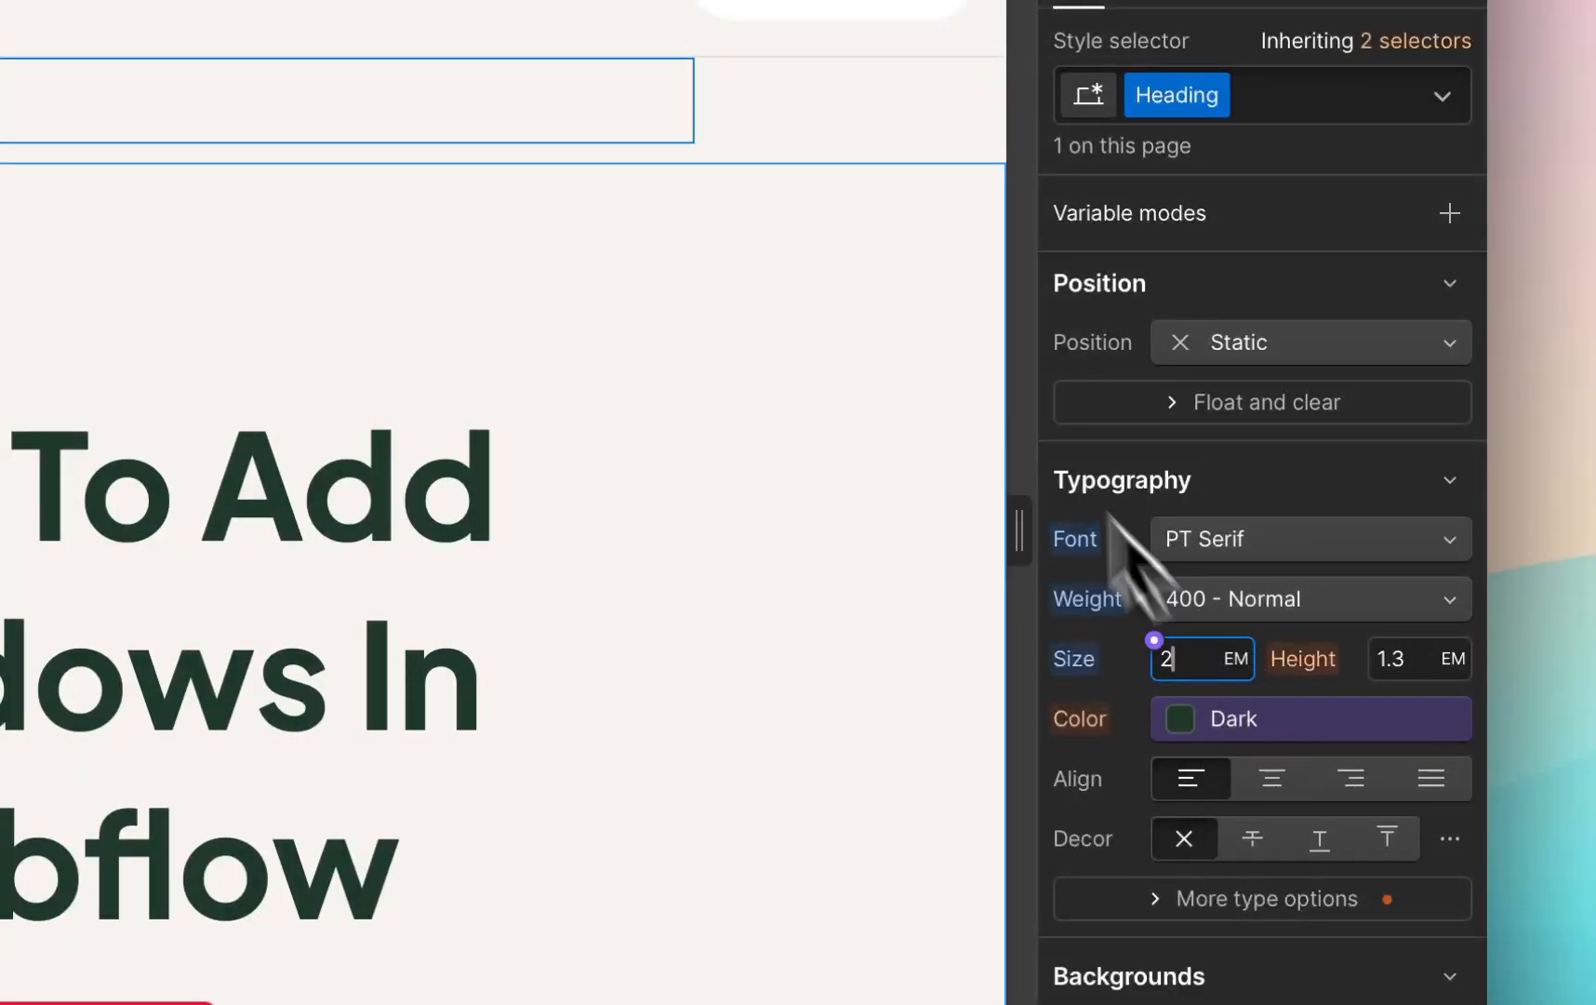
# - Try a line height of 4 EM on the heading
pyautogui.click(1433, 666)
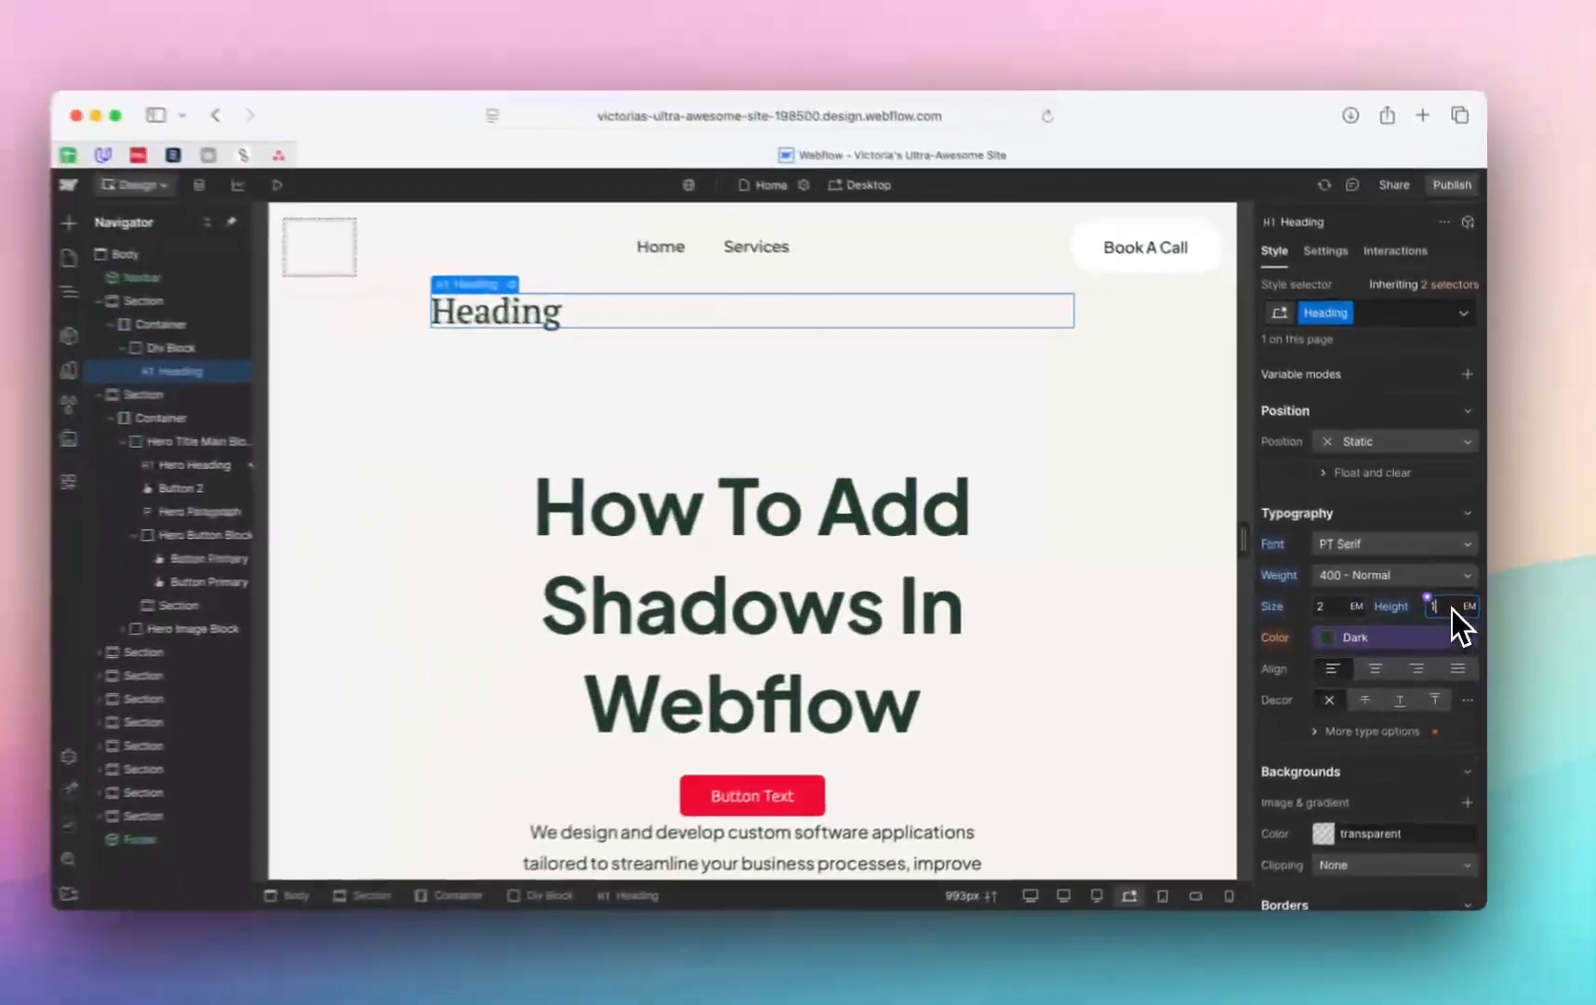
pyautogui.press('BackSpace')
pyautogui.write('4')
pyautogui.press('Return')
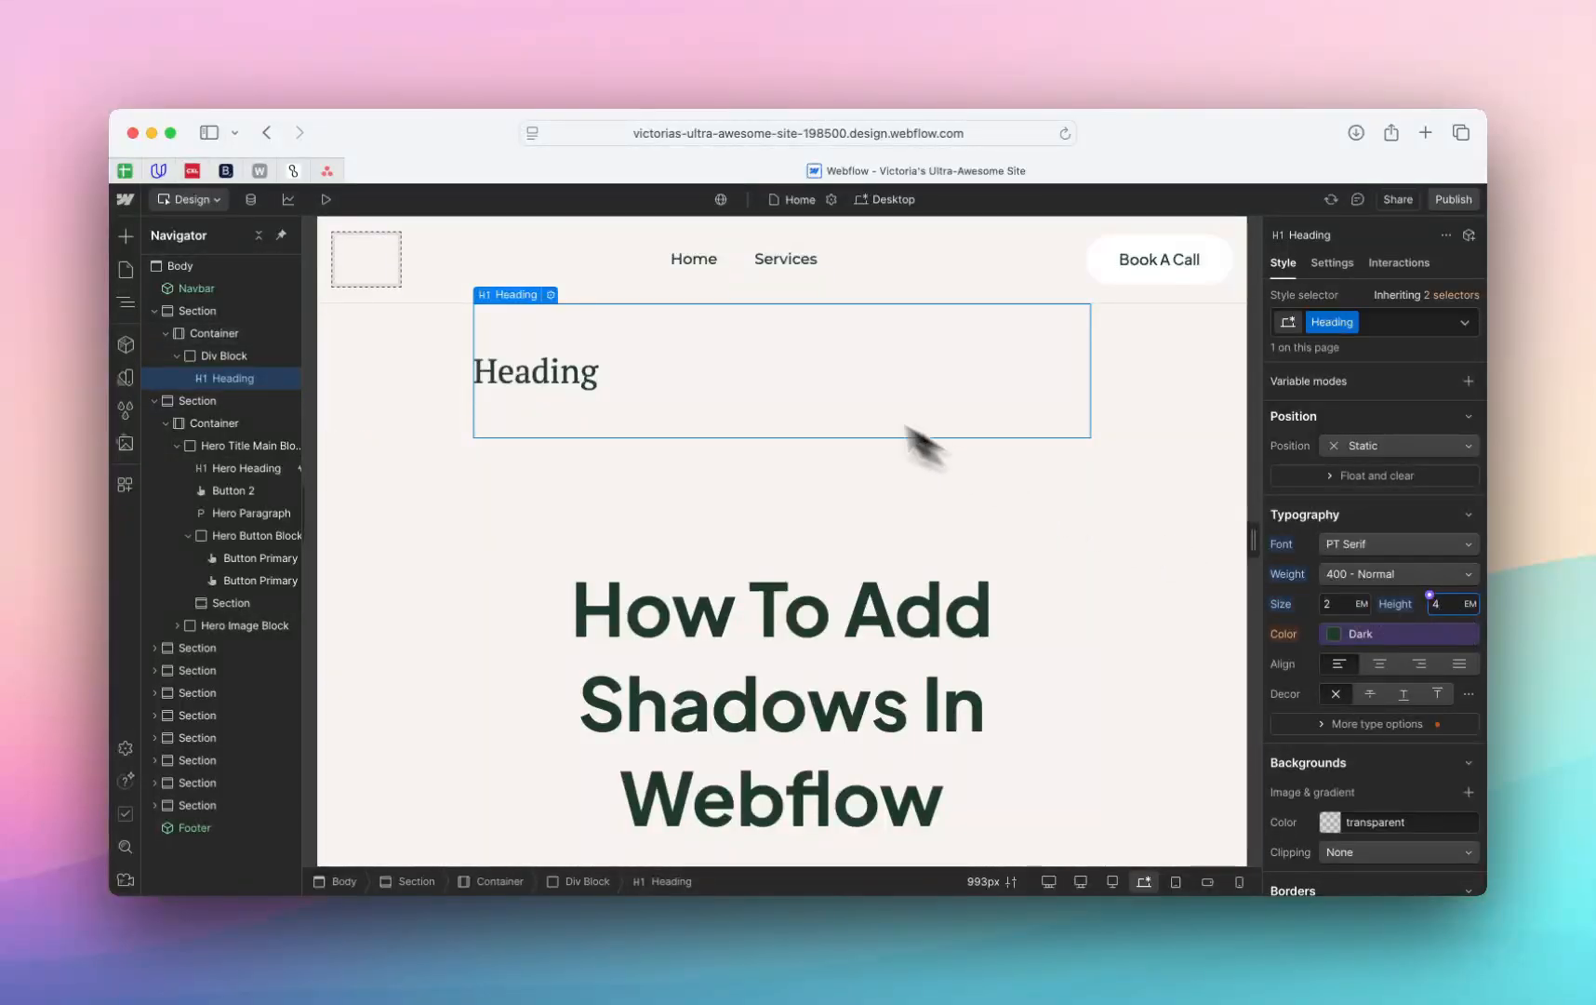
# - Set both the font size and the line height of the heading to 80 px
pyautogui.click(1340, 605)
pyautogui.write('80')
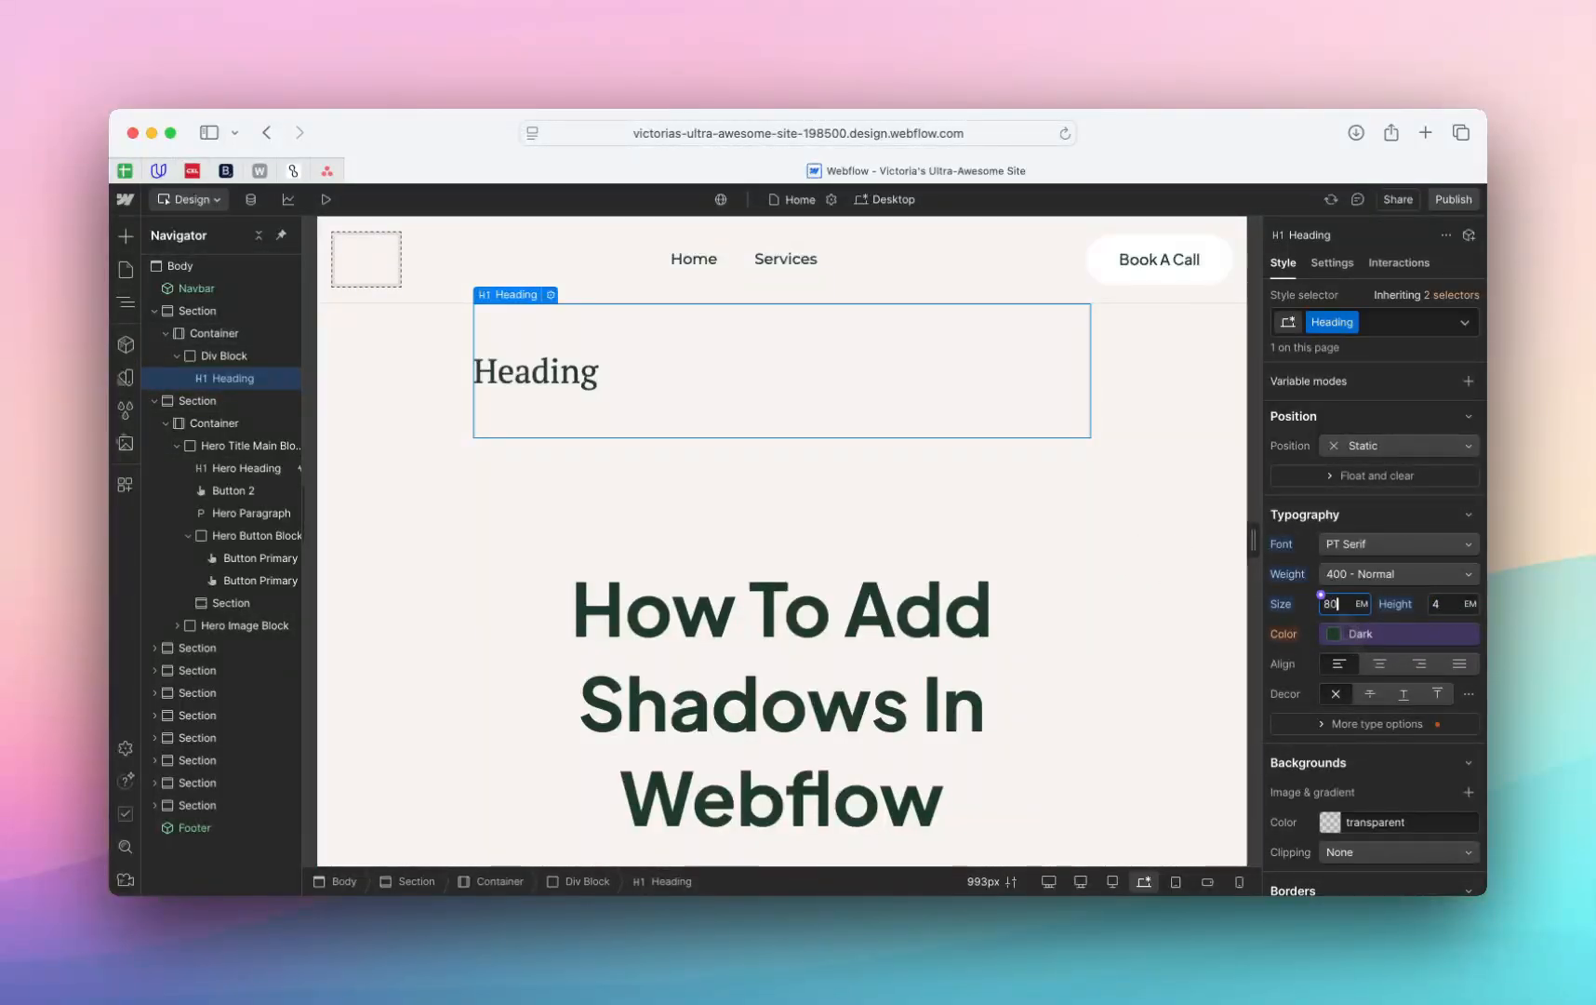
pyautogui.write('px')
pyautogui.press('Return')
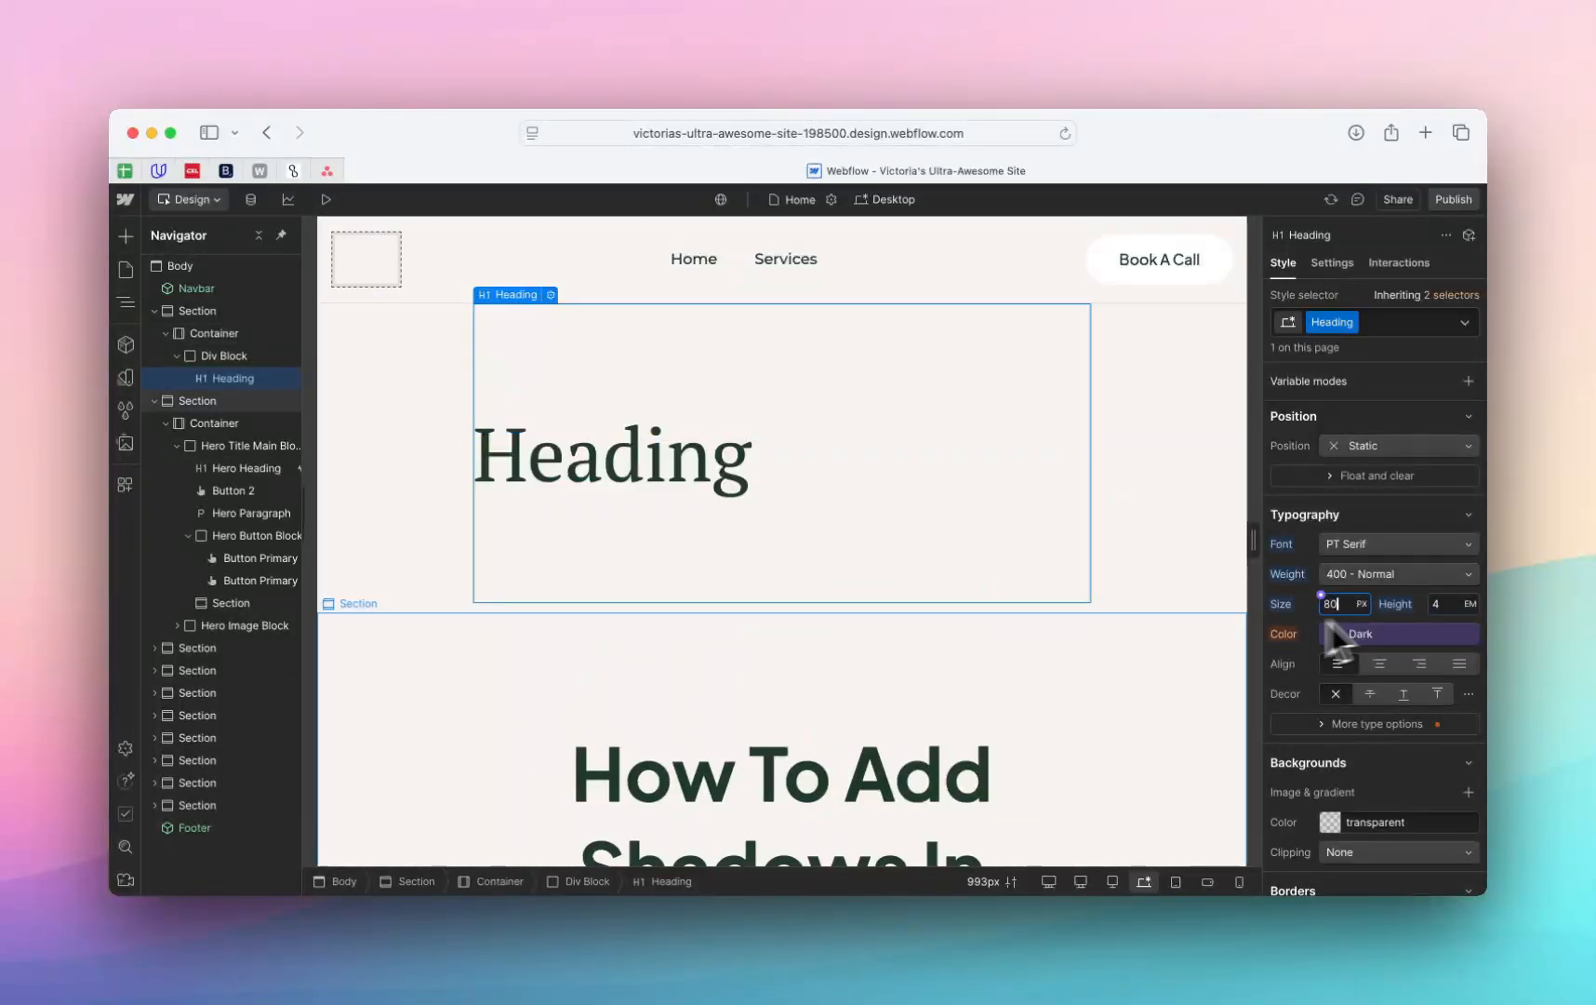
pyautogui.click(1456, 608)
pyautogui.write('80px')
pyautogui.press('Return')
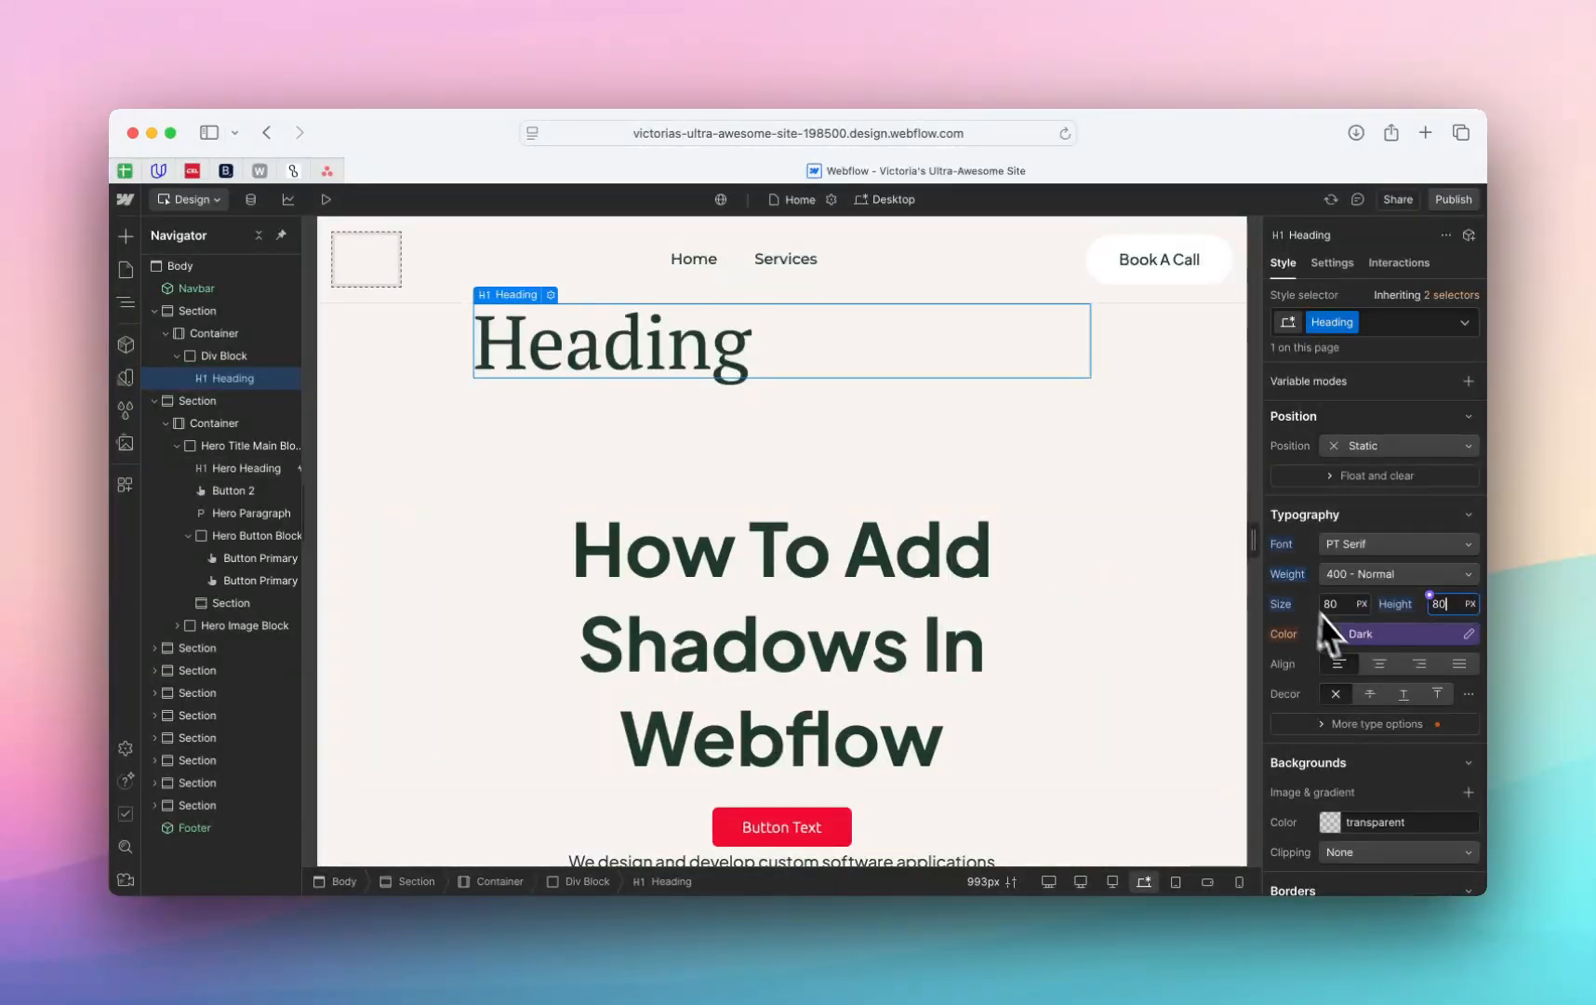
# - Try the Primary variable as the heading's text color before setting a custom color of #000000
pyautogui.click(1347, 633)
pyautogui.click(1325, 466)
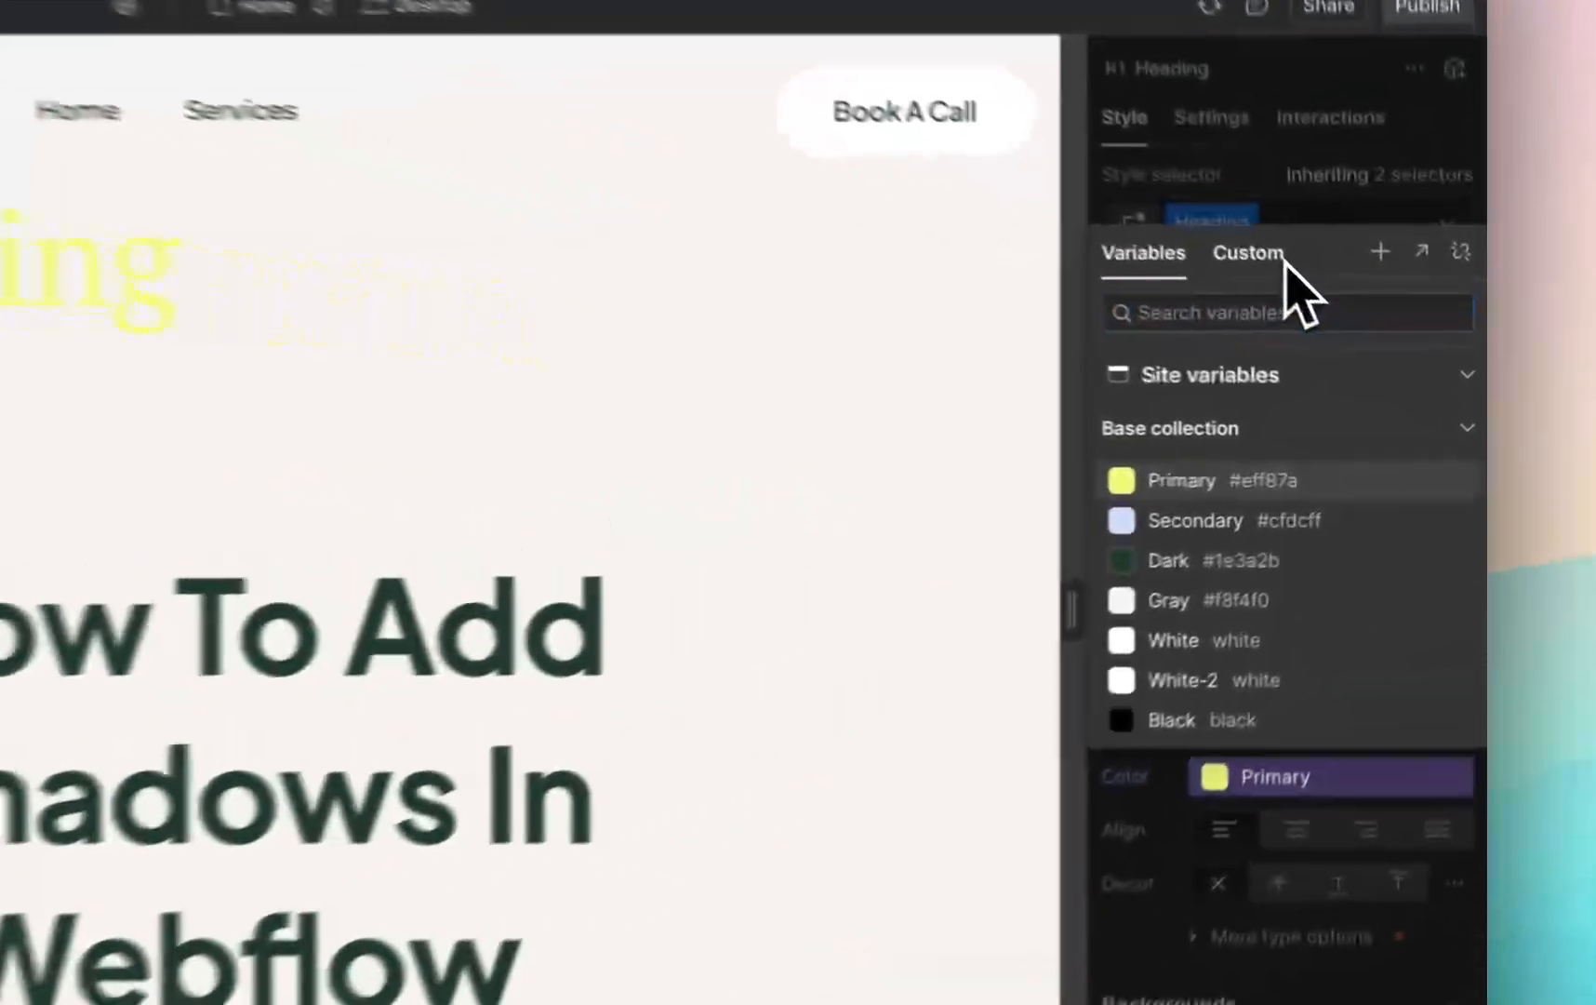
pyautogui.click(1367, 340)
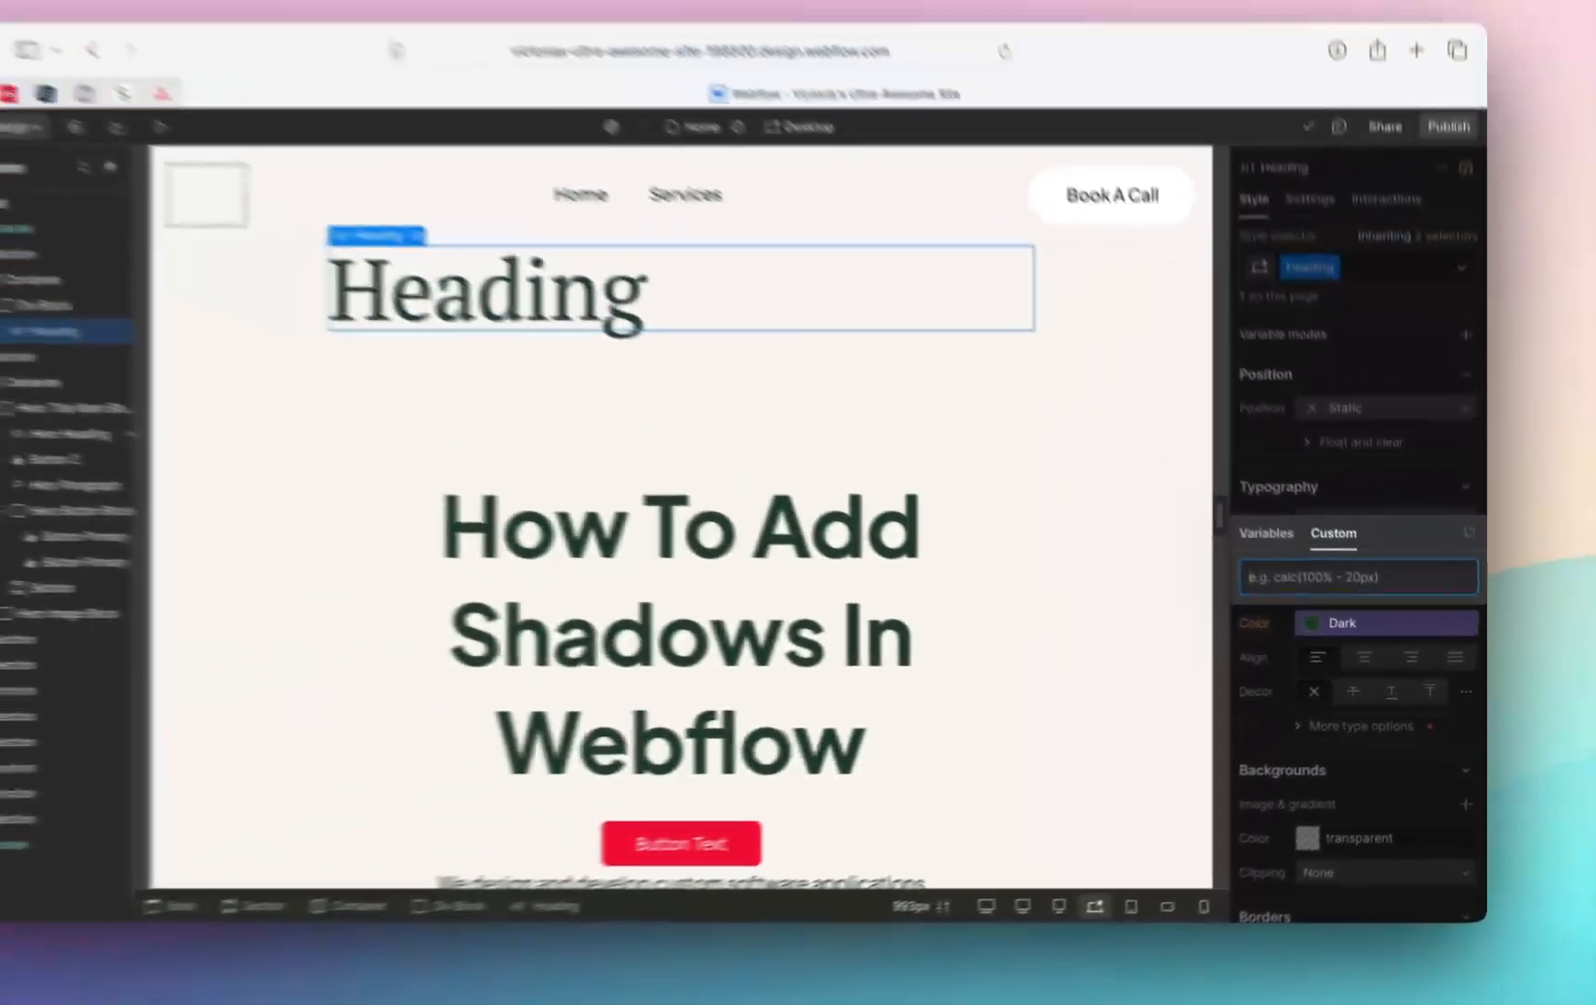
pyautogui.write('#000000')
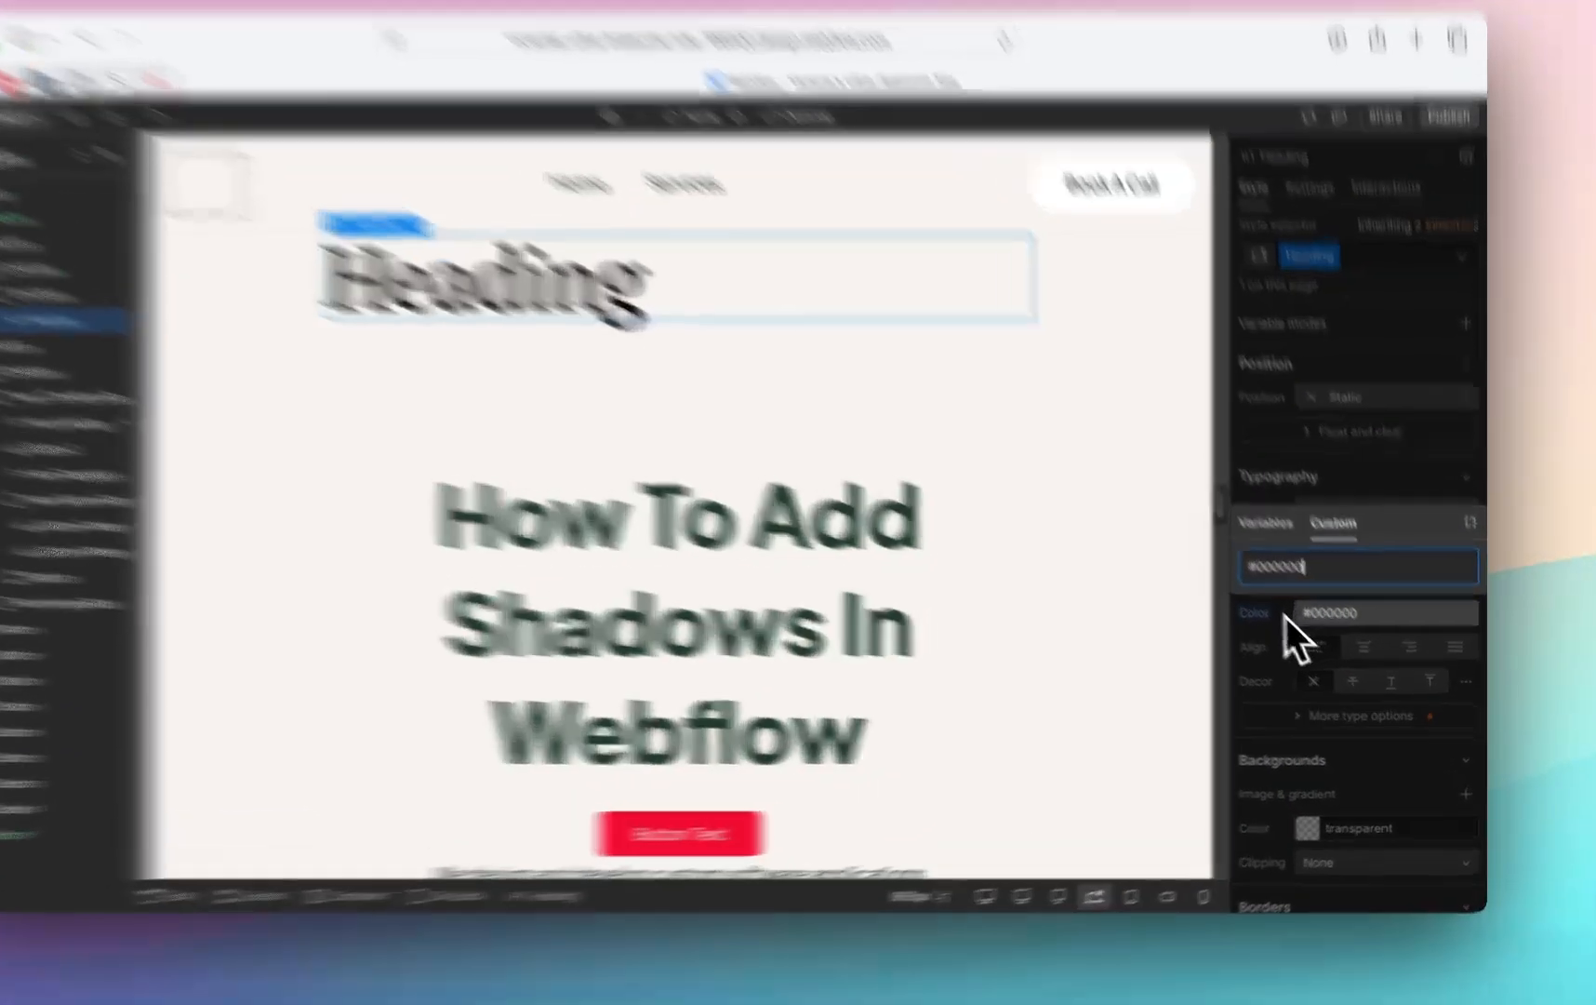
# - Try center, right and justified alignment on the heading before setting it to left alignment
pyautogui.click(1308, 636)
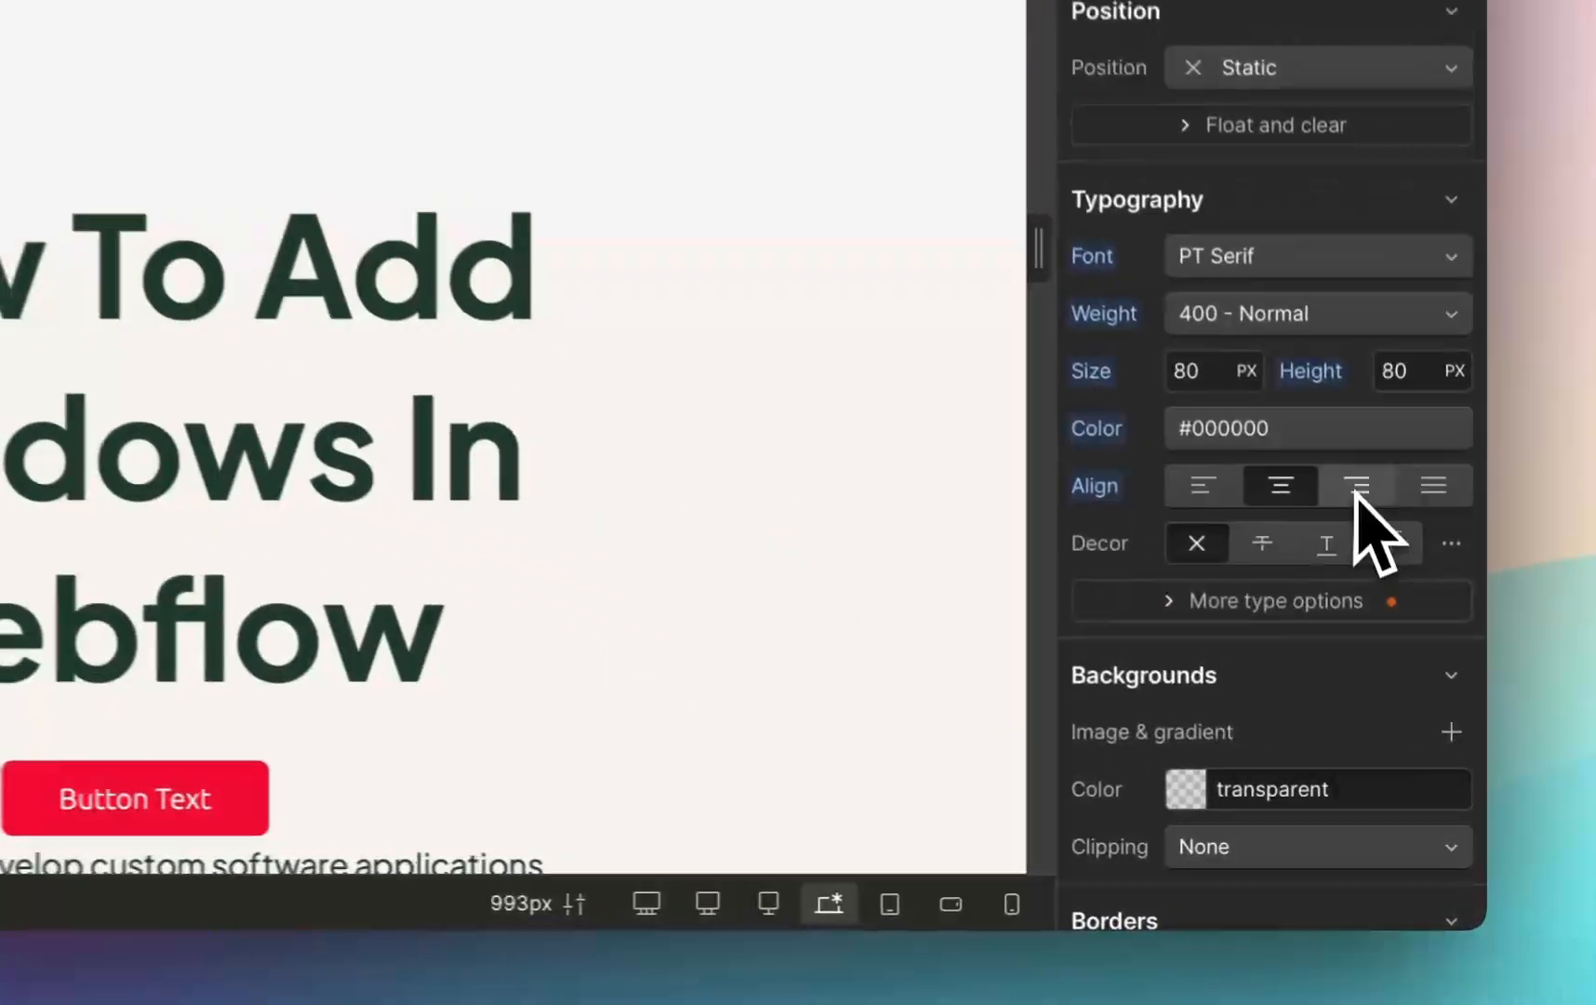
pyautogui.click(1421, 665)
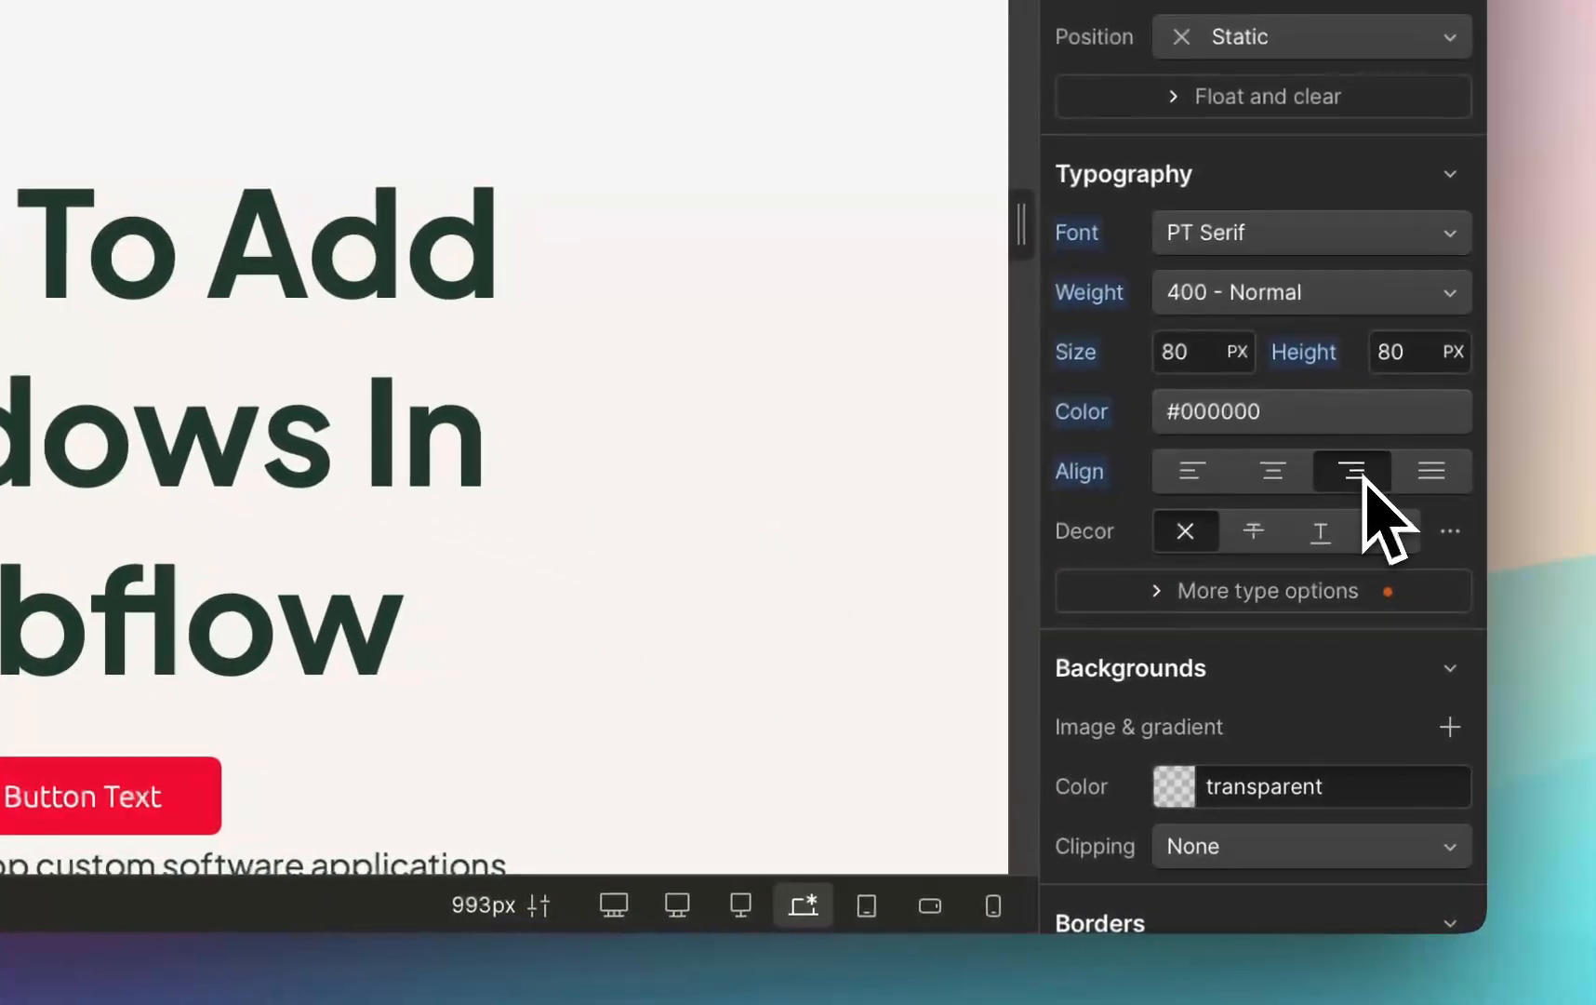
pyautogui.click(1433, 473)
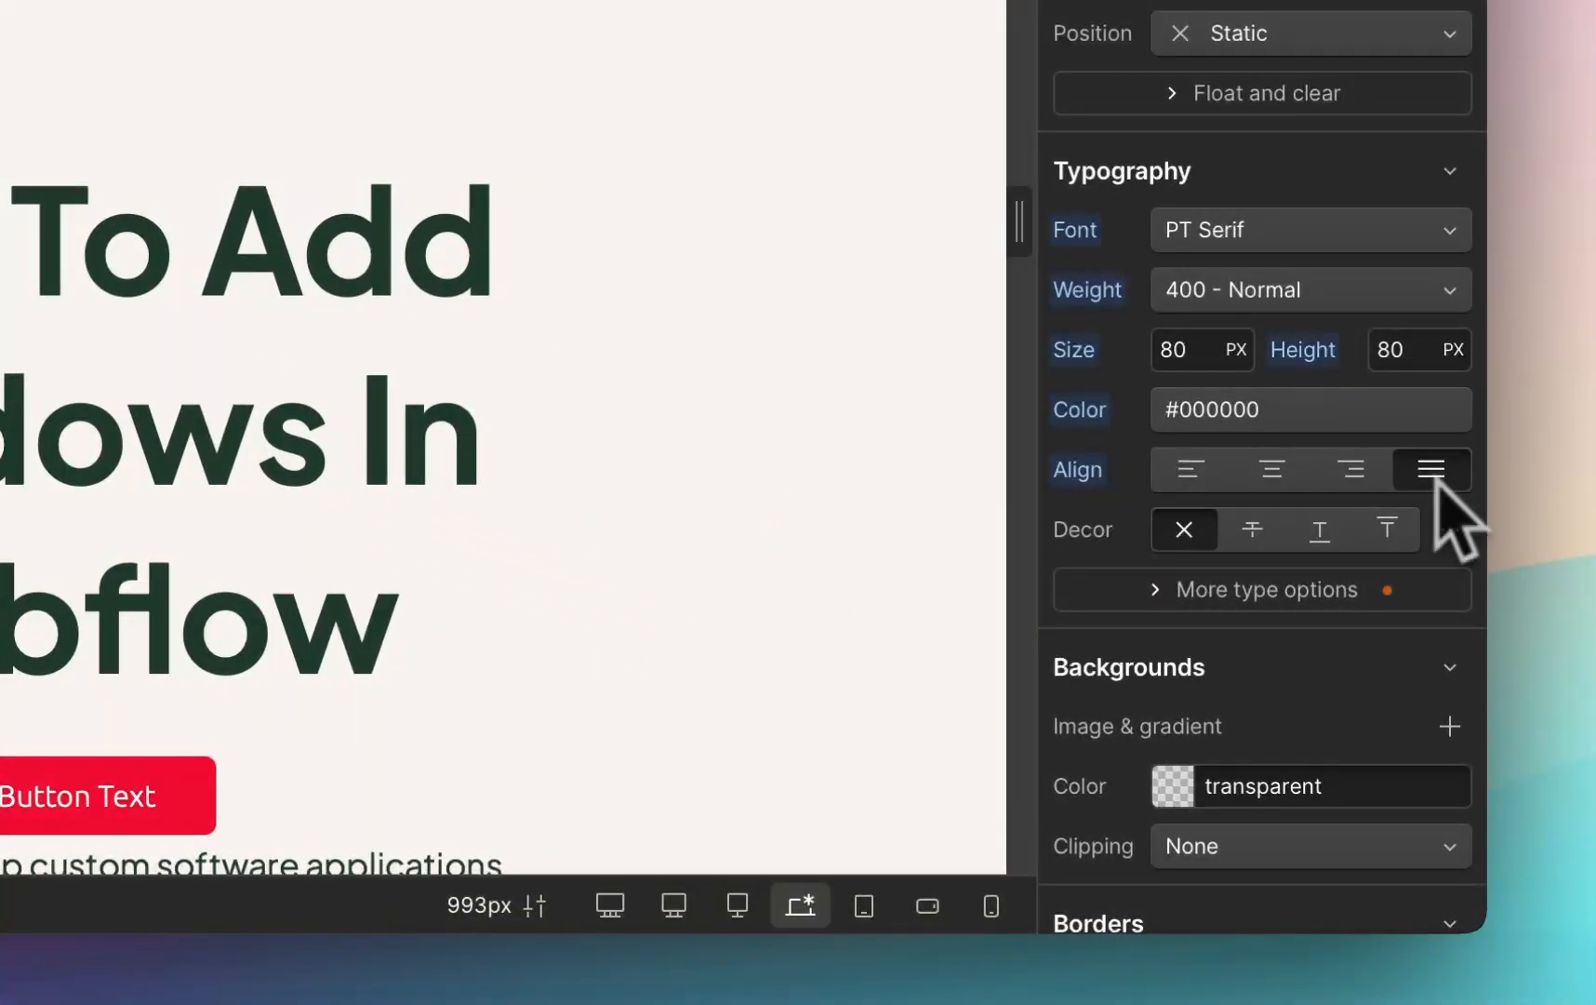
pyautogui.click(1196, 472)
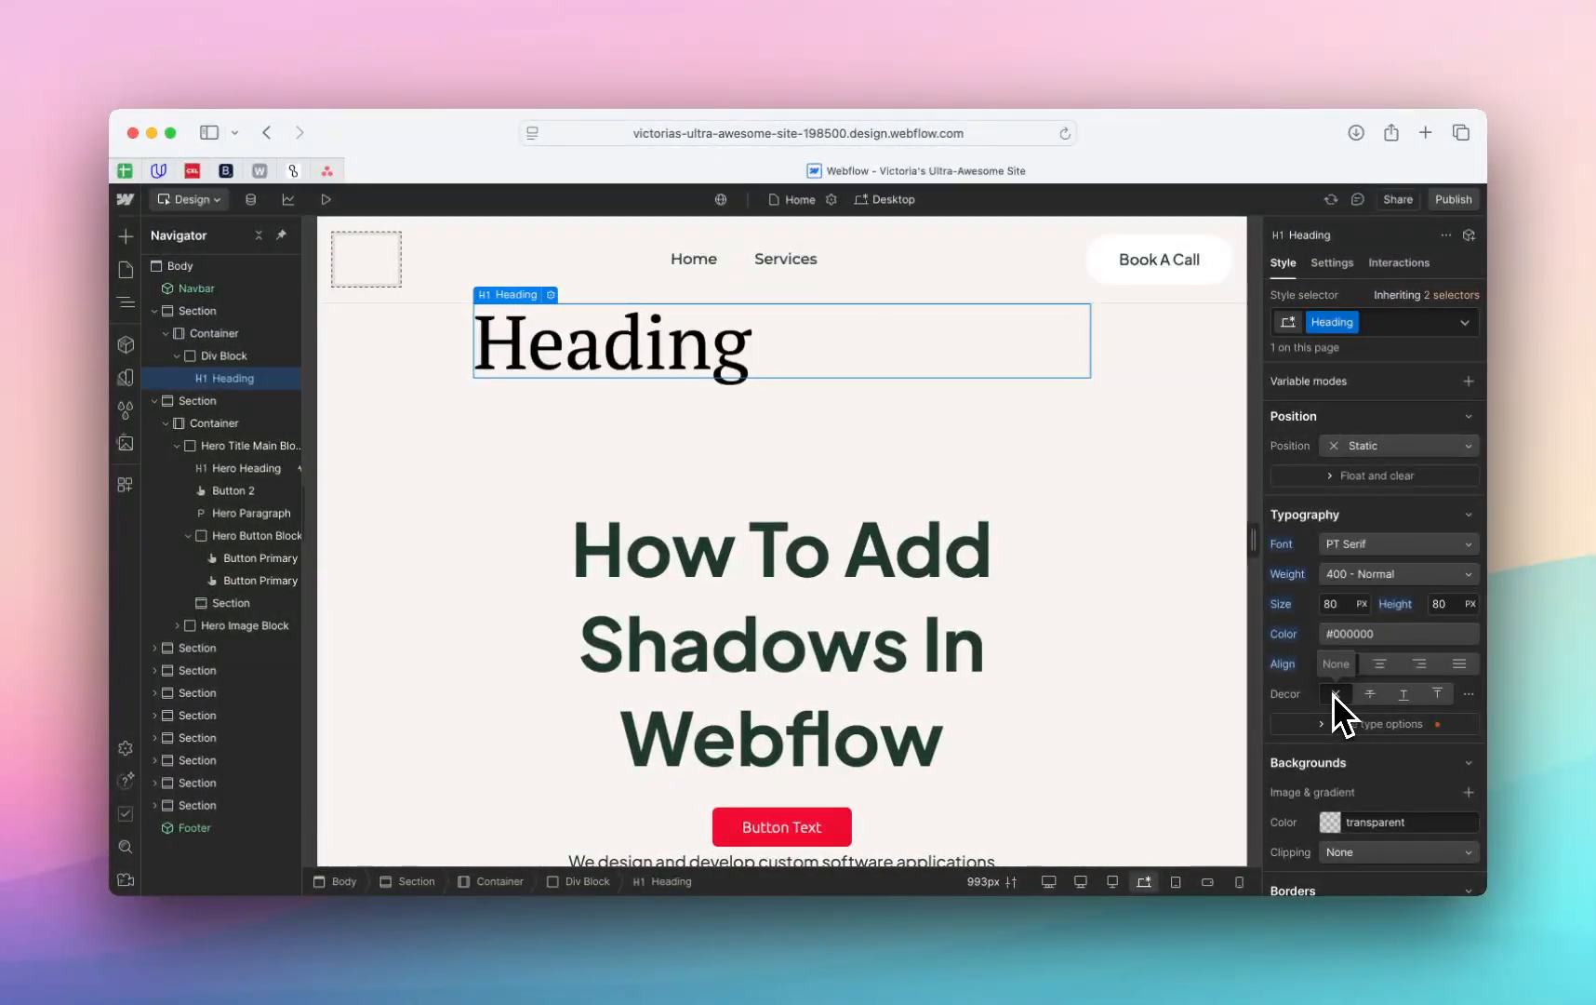
# - Try the strikethrough, underline and overline decorations on the heading and reset the decoration to none
pyautogui.click(1371, 696)
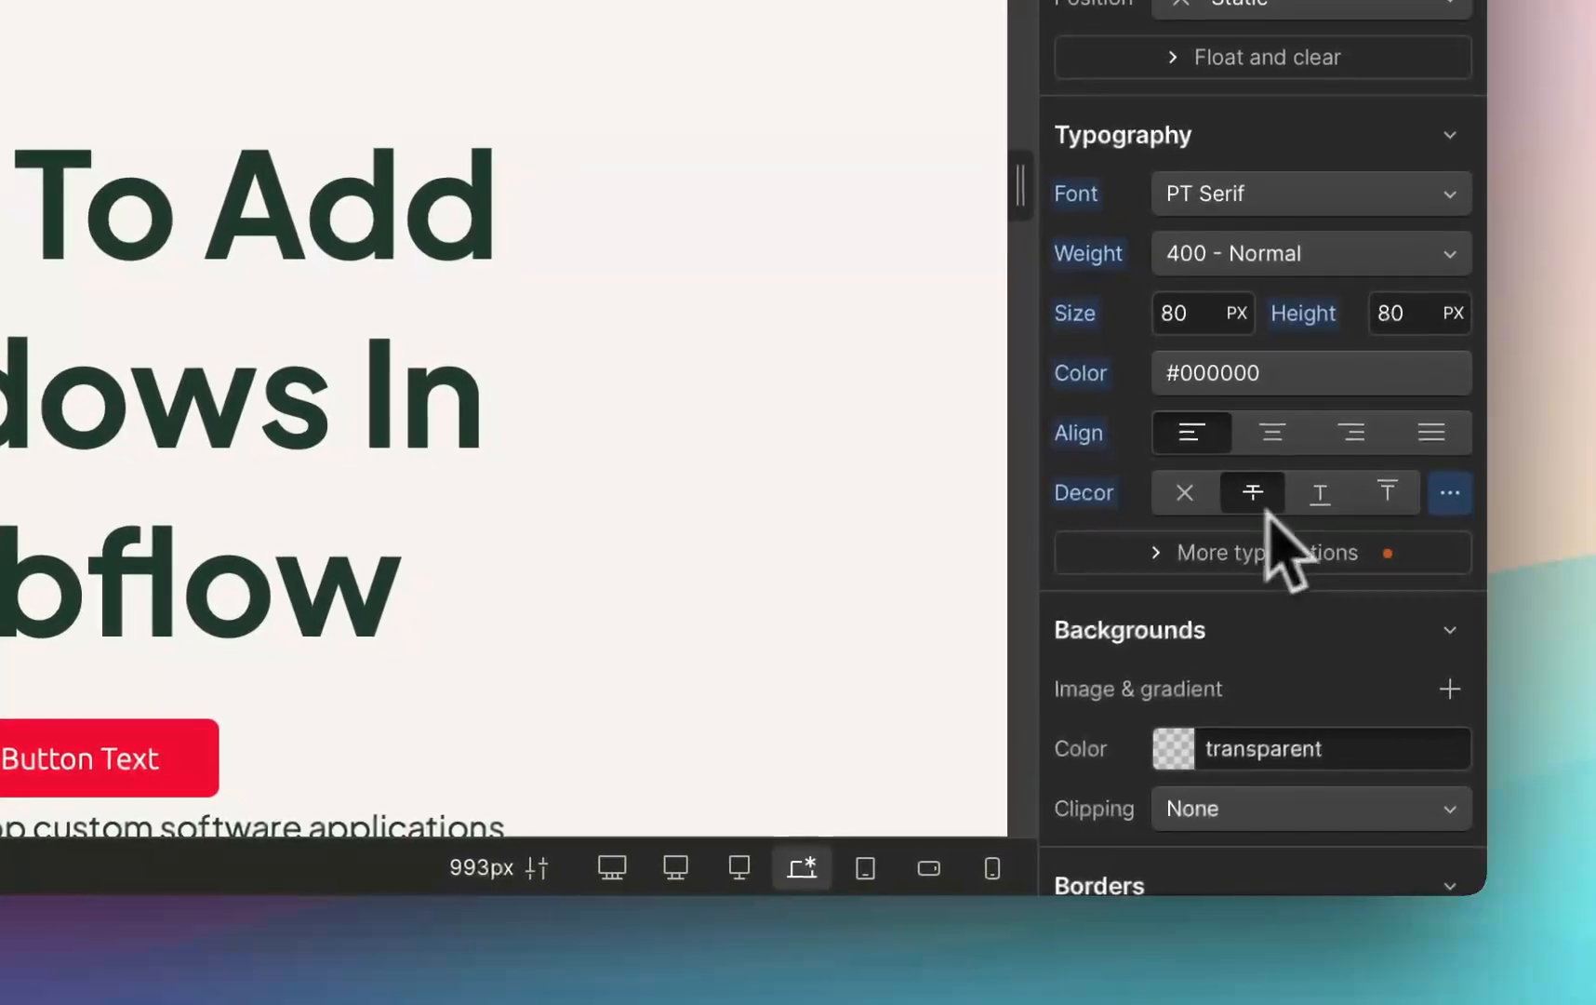
pyautogui.click(1322, 507)
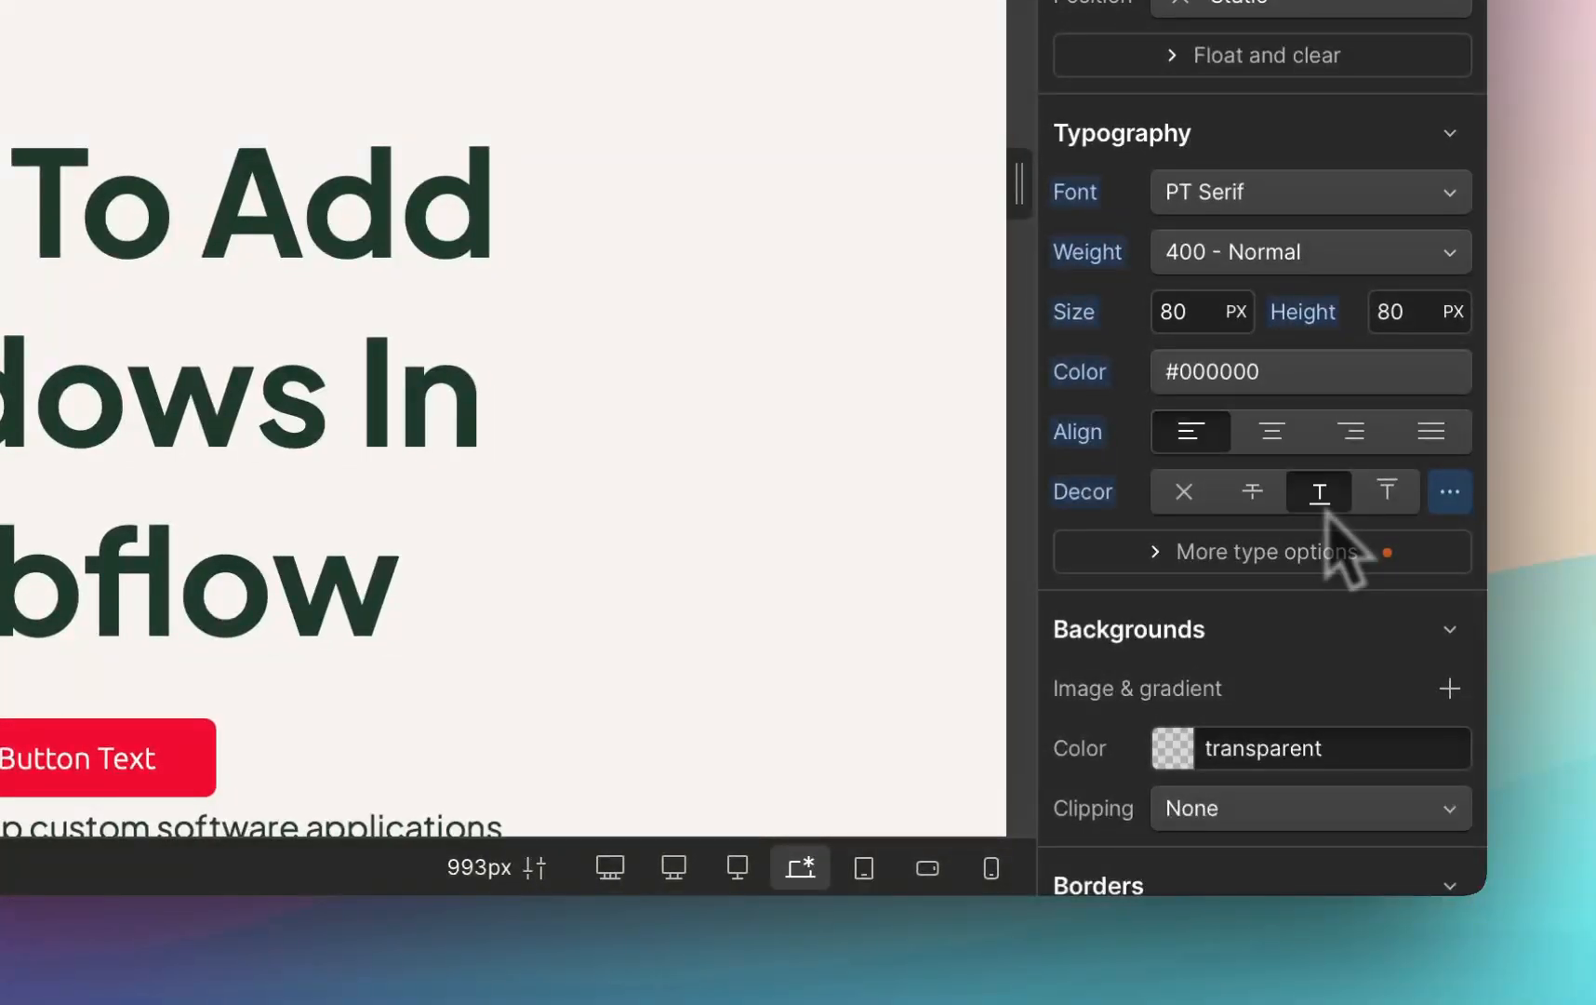
pyautogui.click(1386, 503)
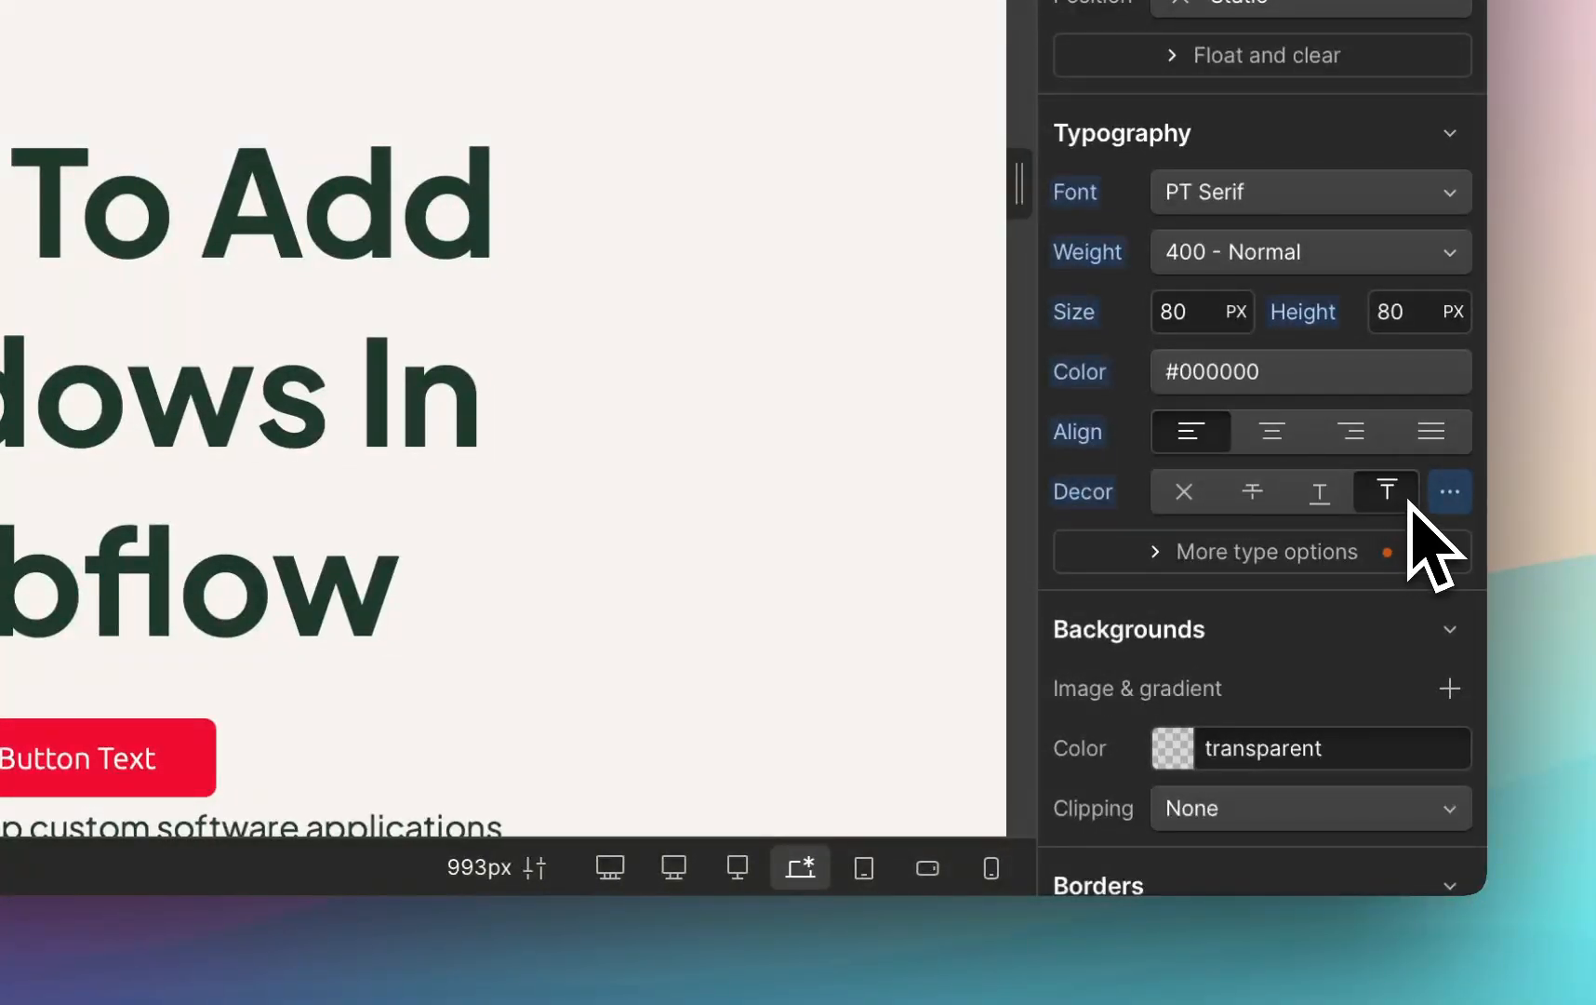
pyautogui.click(1200, 505)
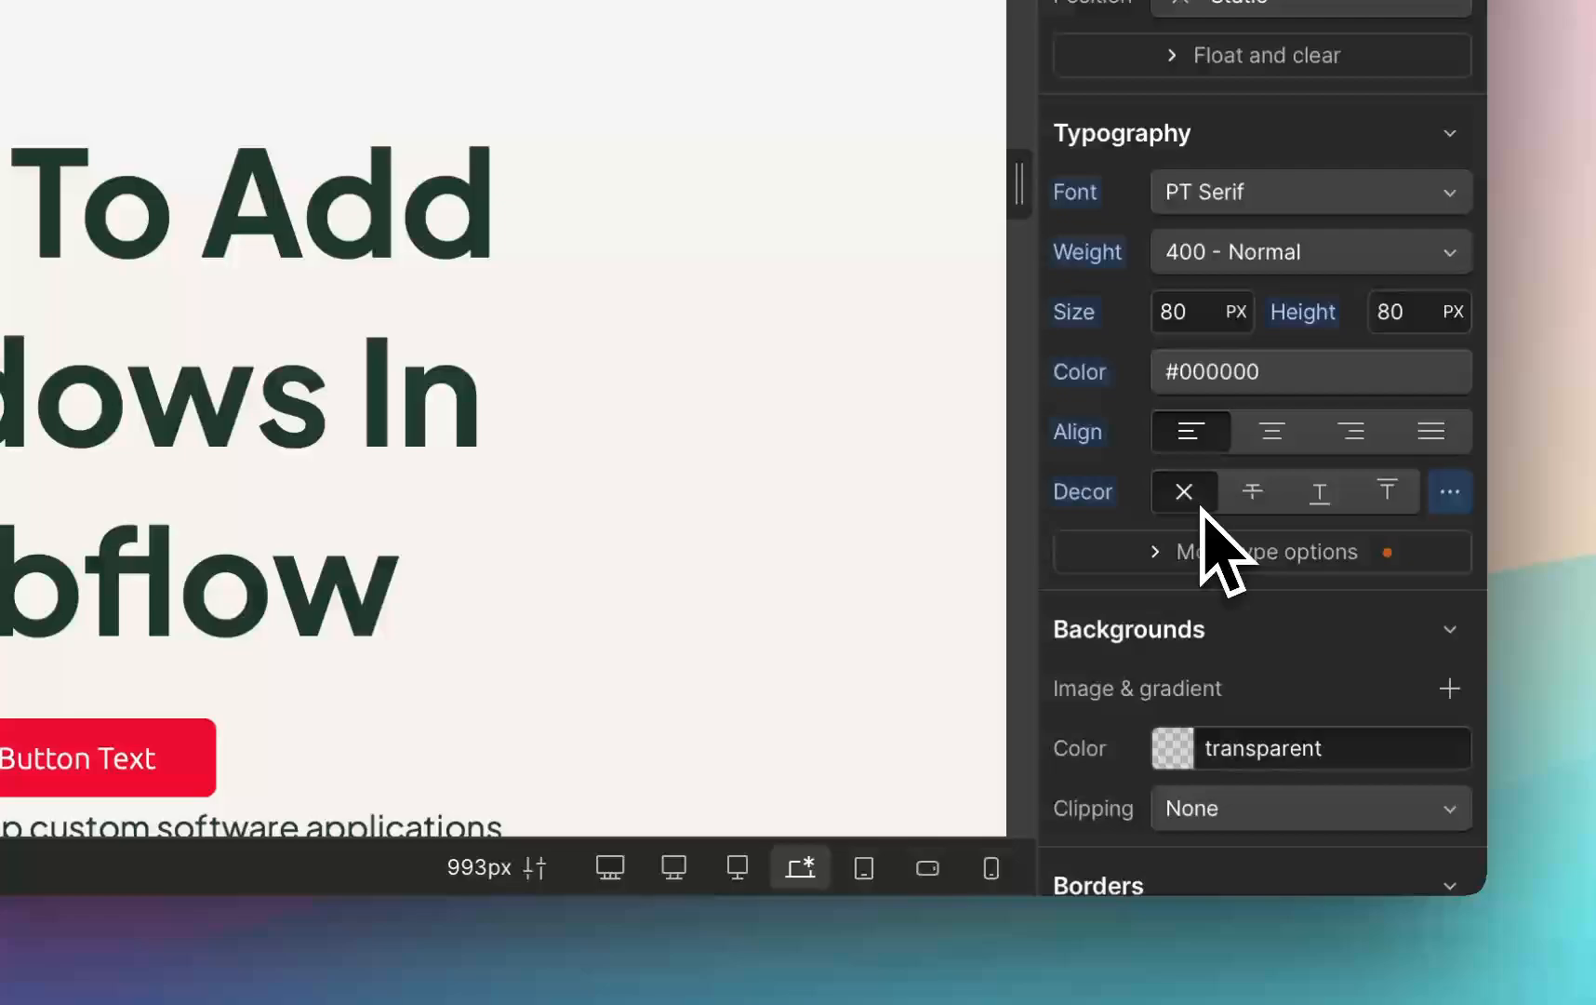
# - Review the decoration line options and give the heading an underline in the Wavy style
pyautogui.click(1447, 495)
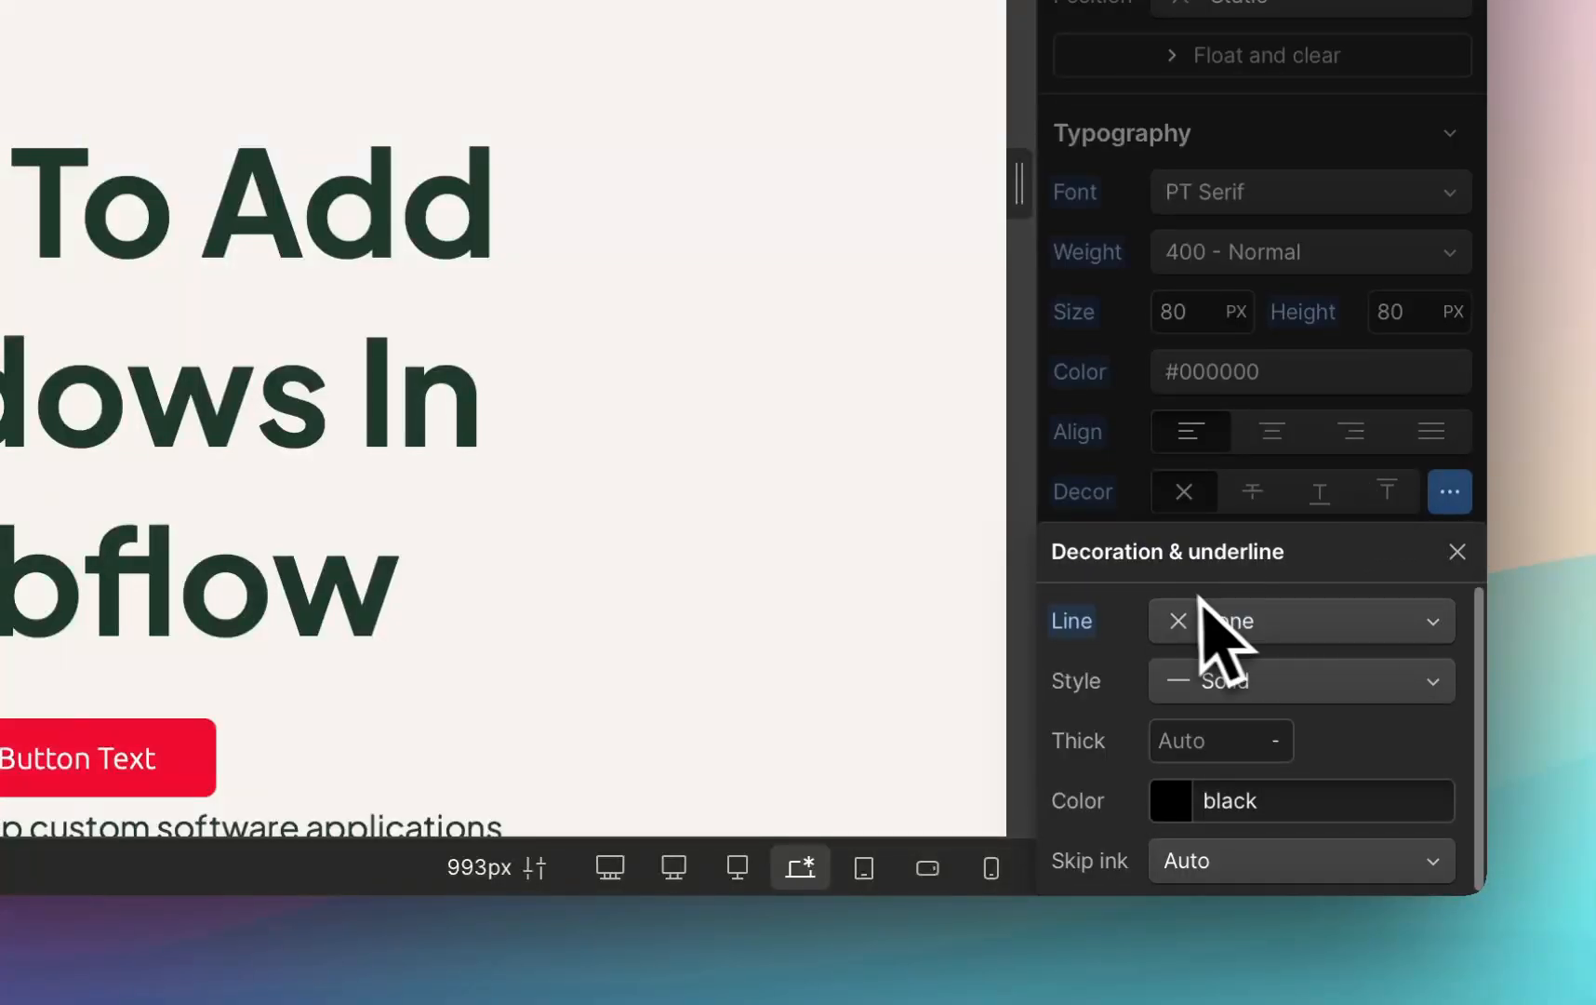
pyautogui.click(1337, 636)
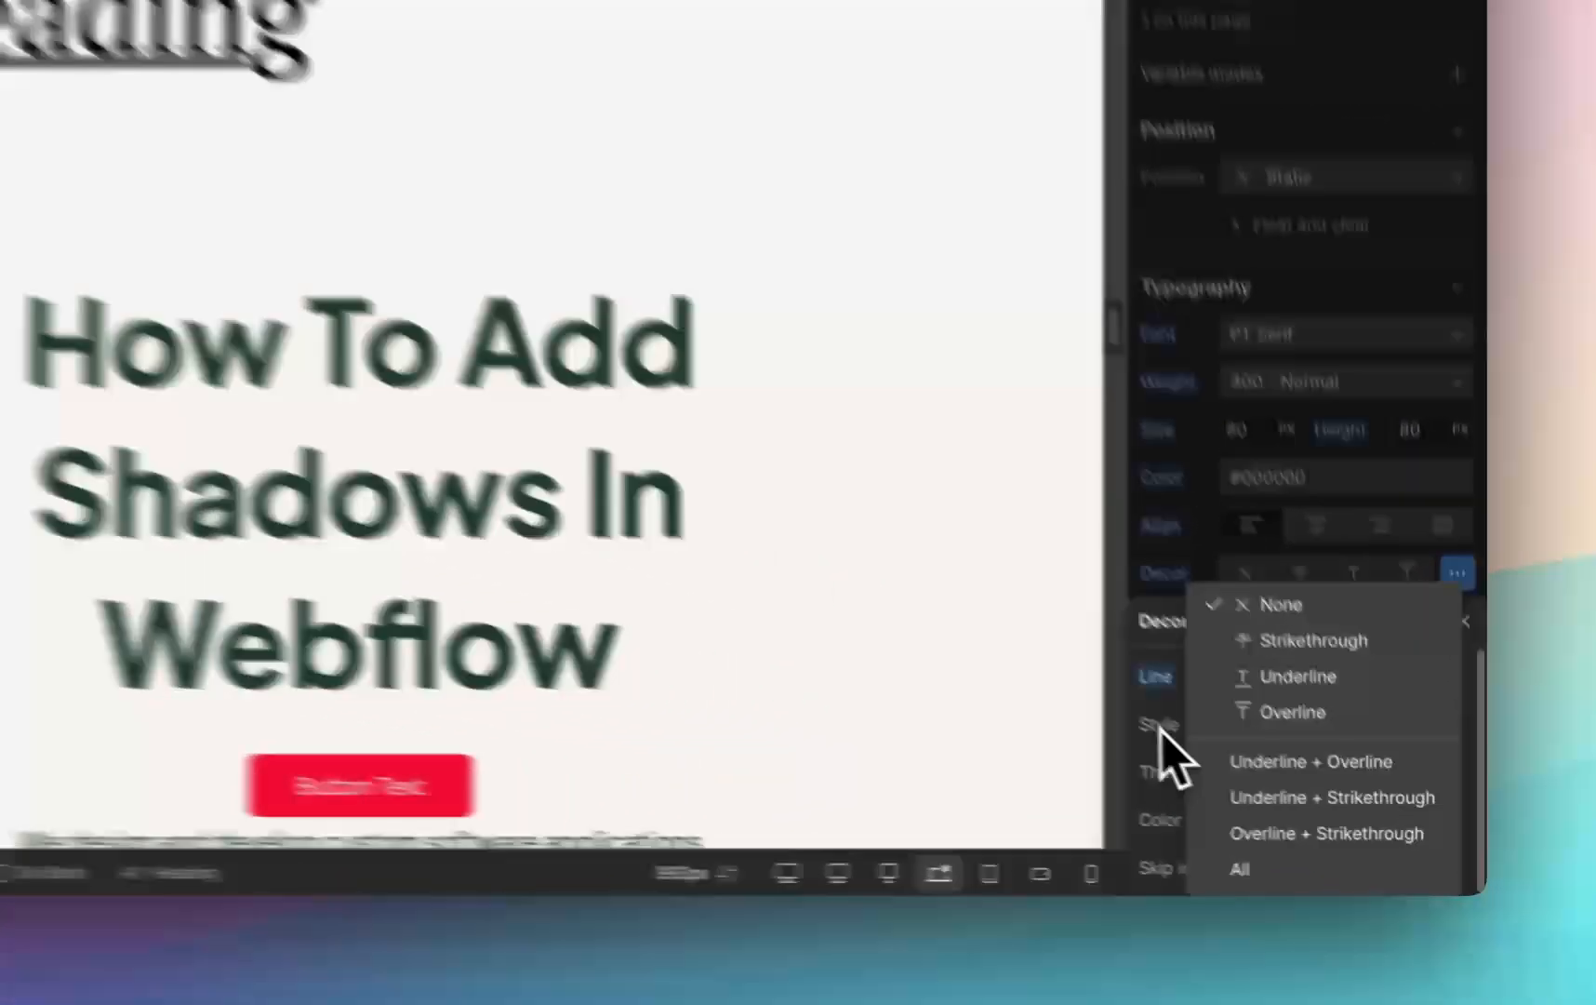
pyautogui.click(1282, 794)
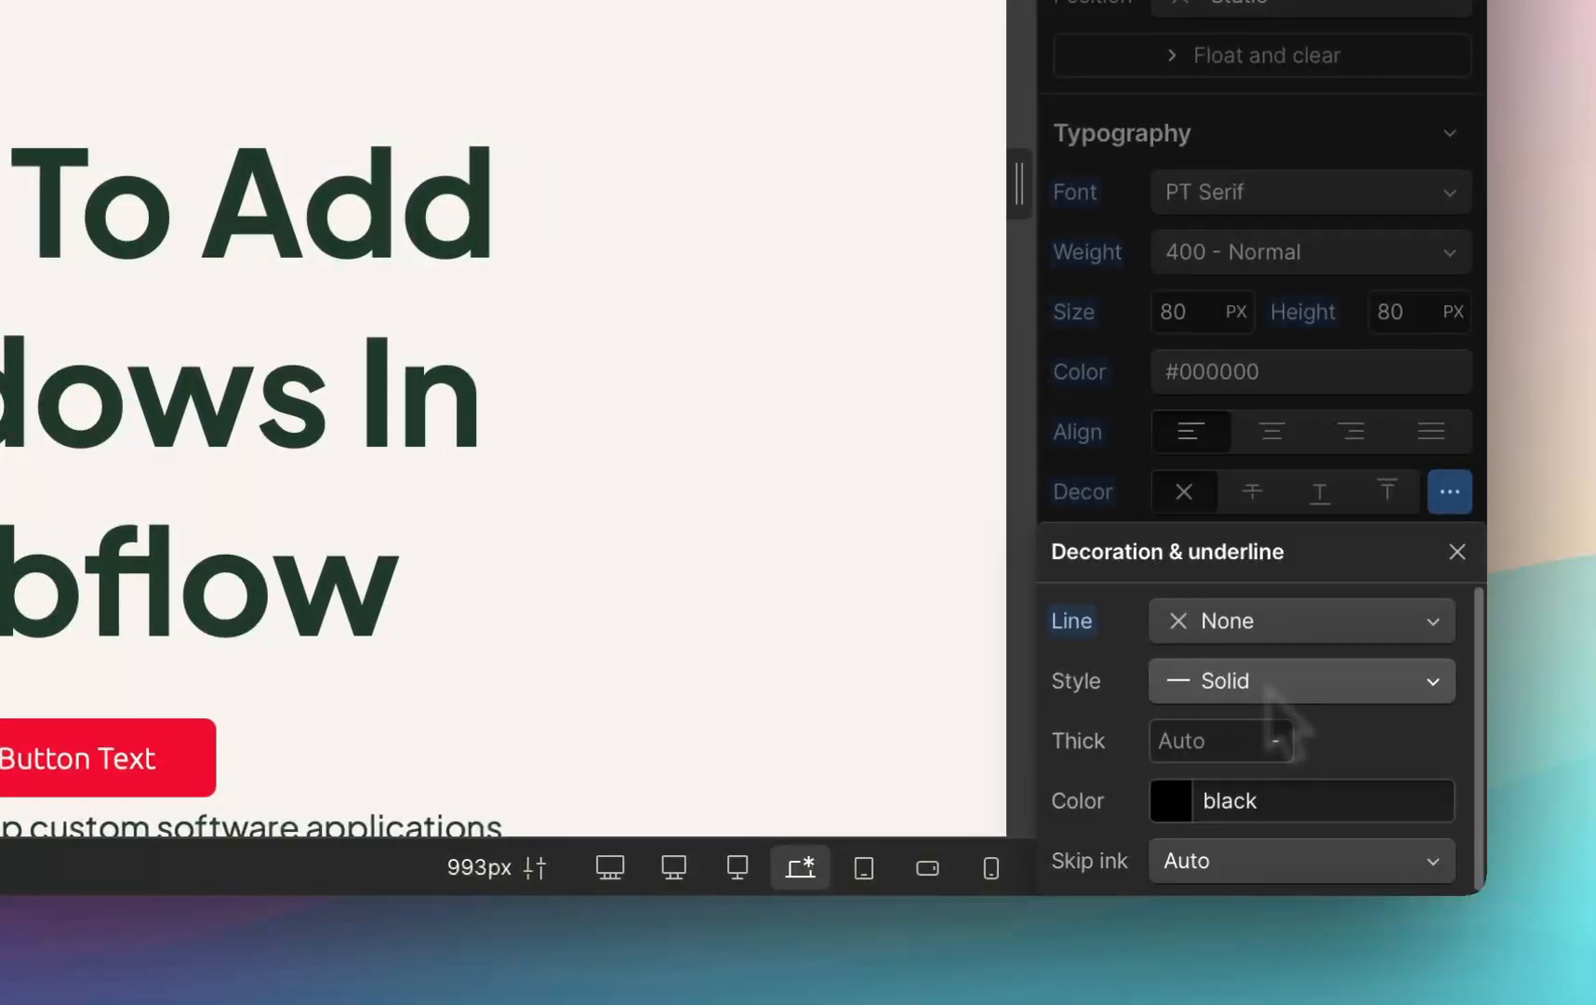
pyautogui.click(1269, 693)
pyautogui.click(1247, 642)
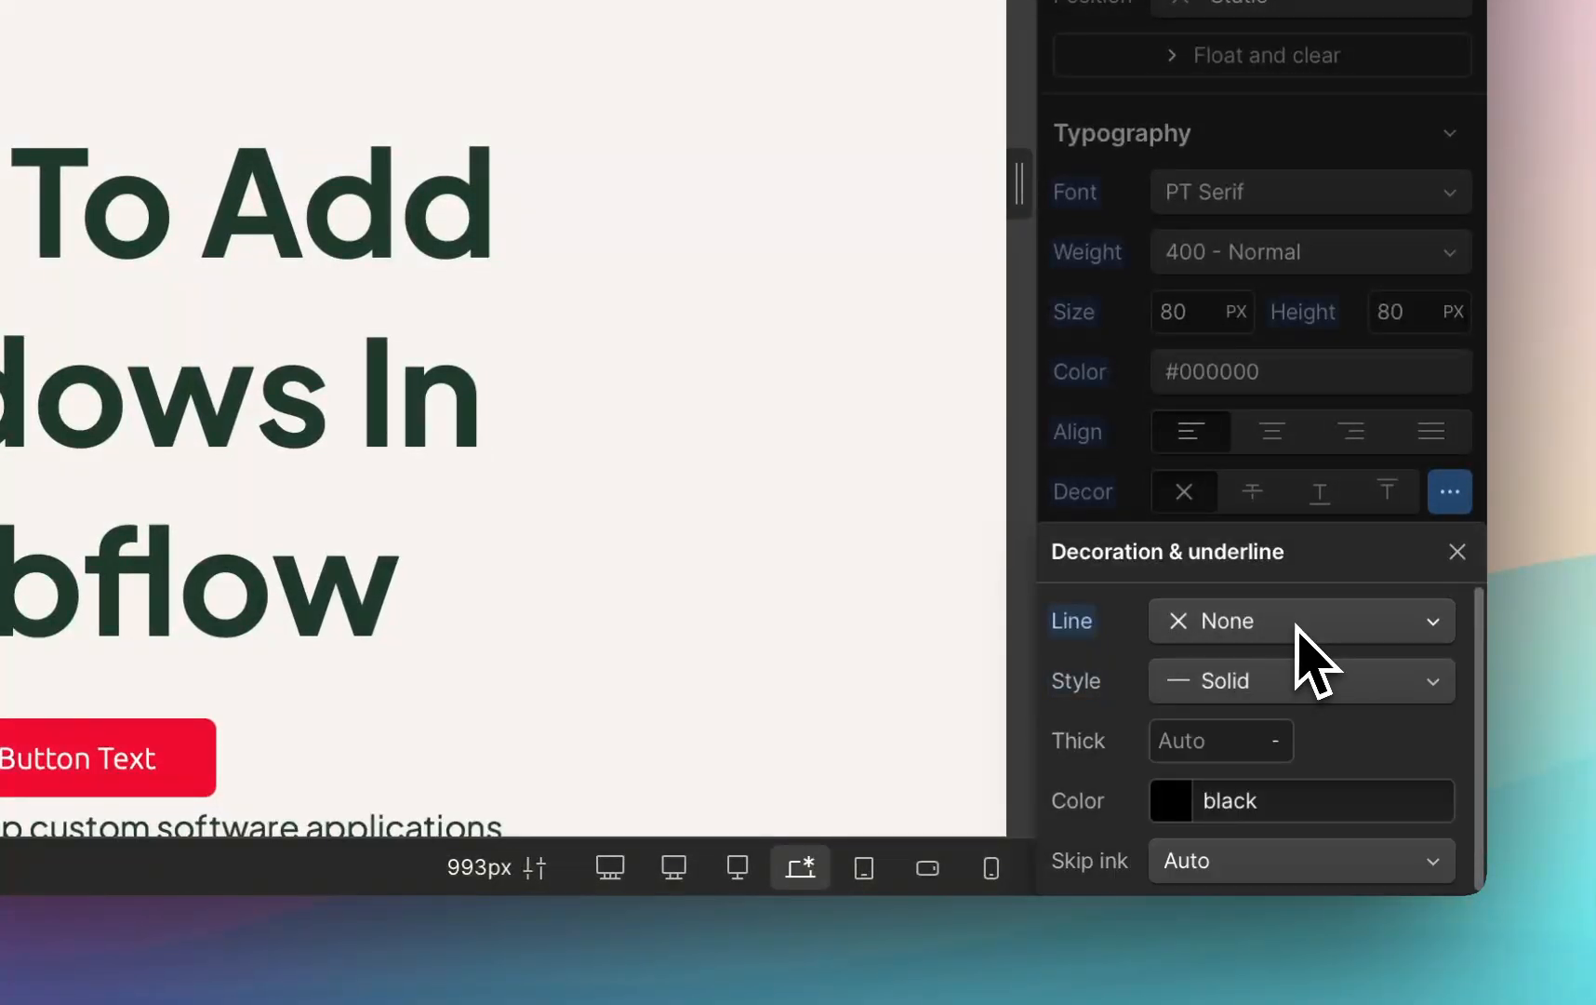
pyautogui.click(1297, 633)
pyautogui.click(1295, 626)
pyautogui.click(1294, 662)
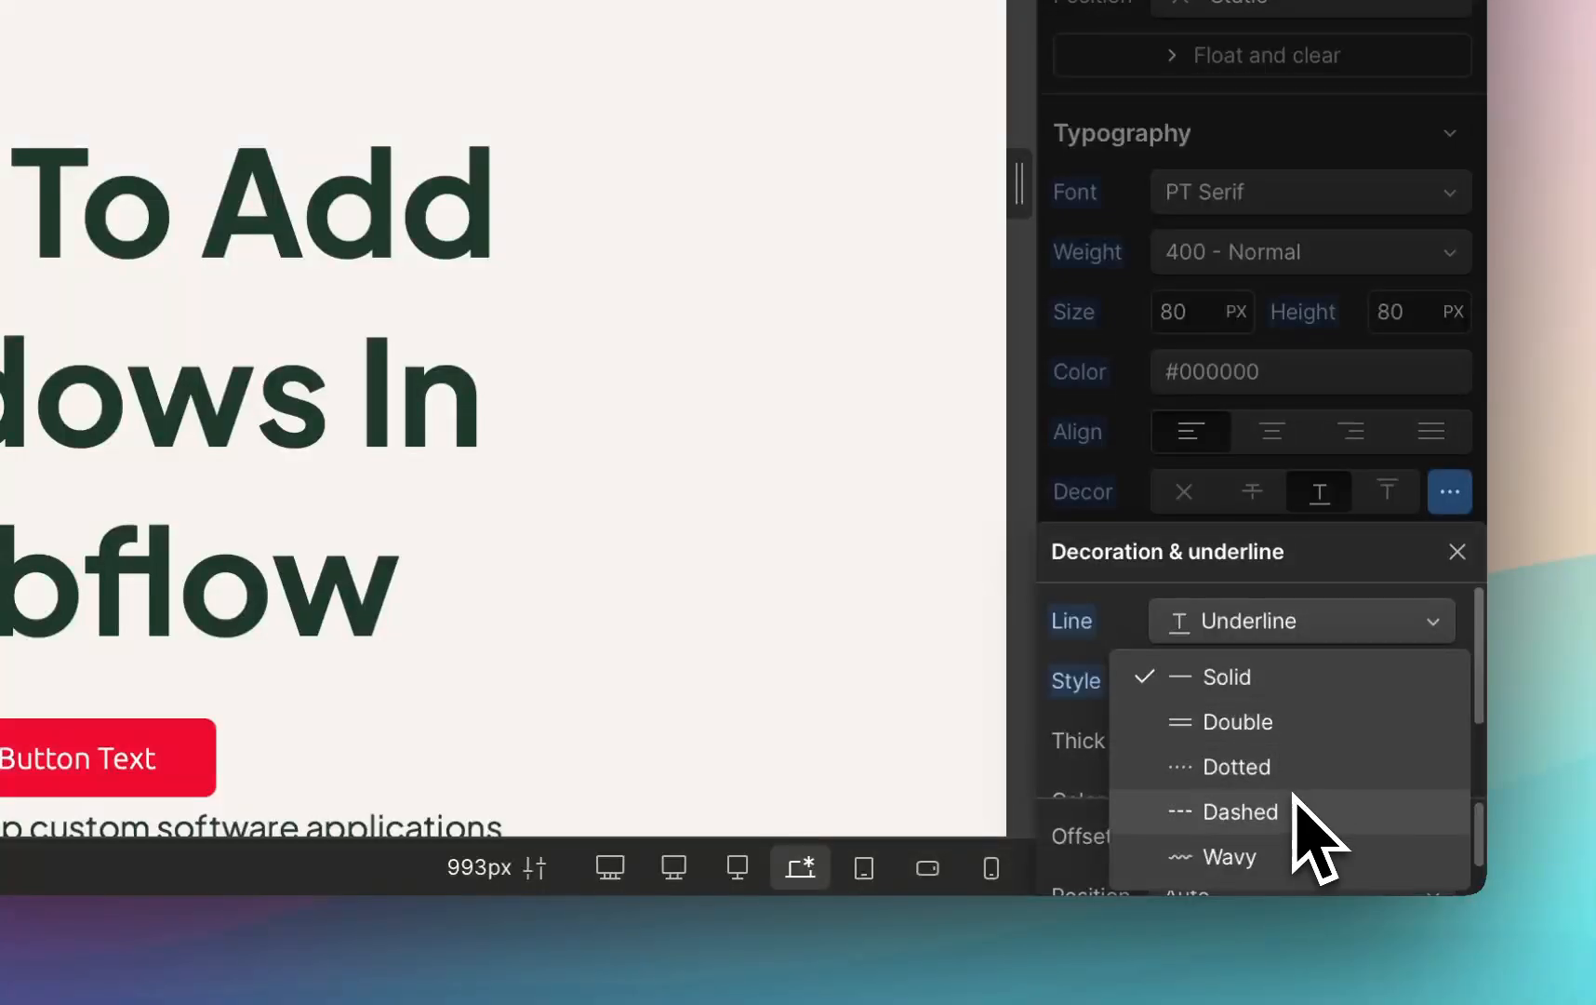
pyautogui.click(1297, 857)
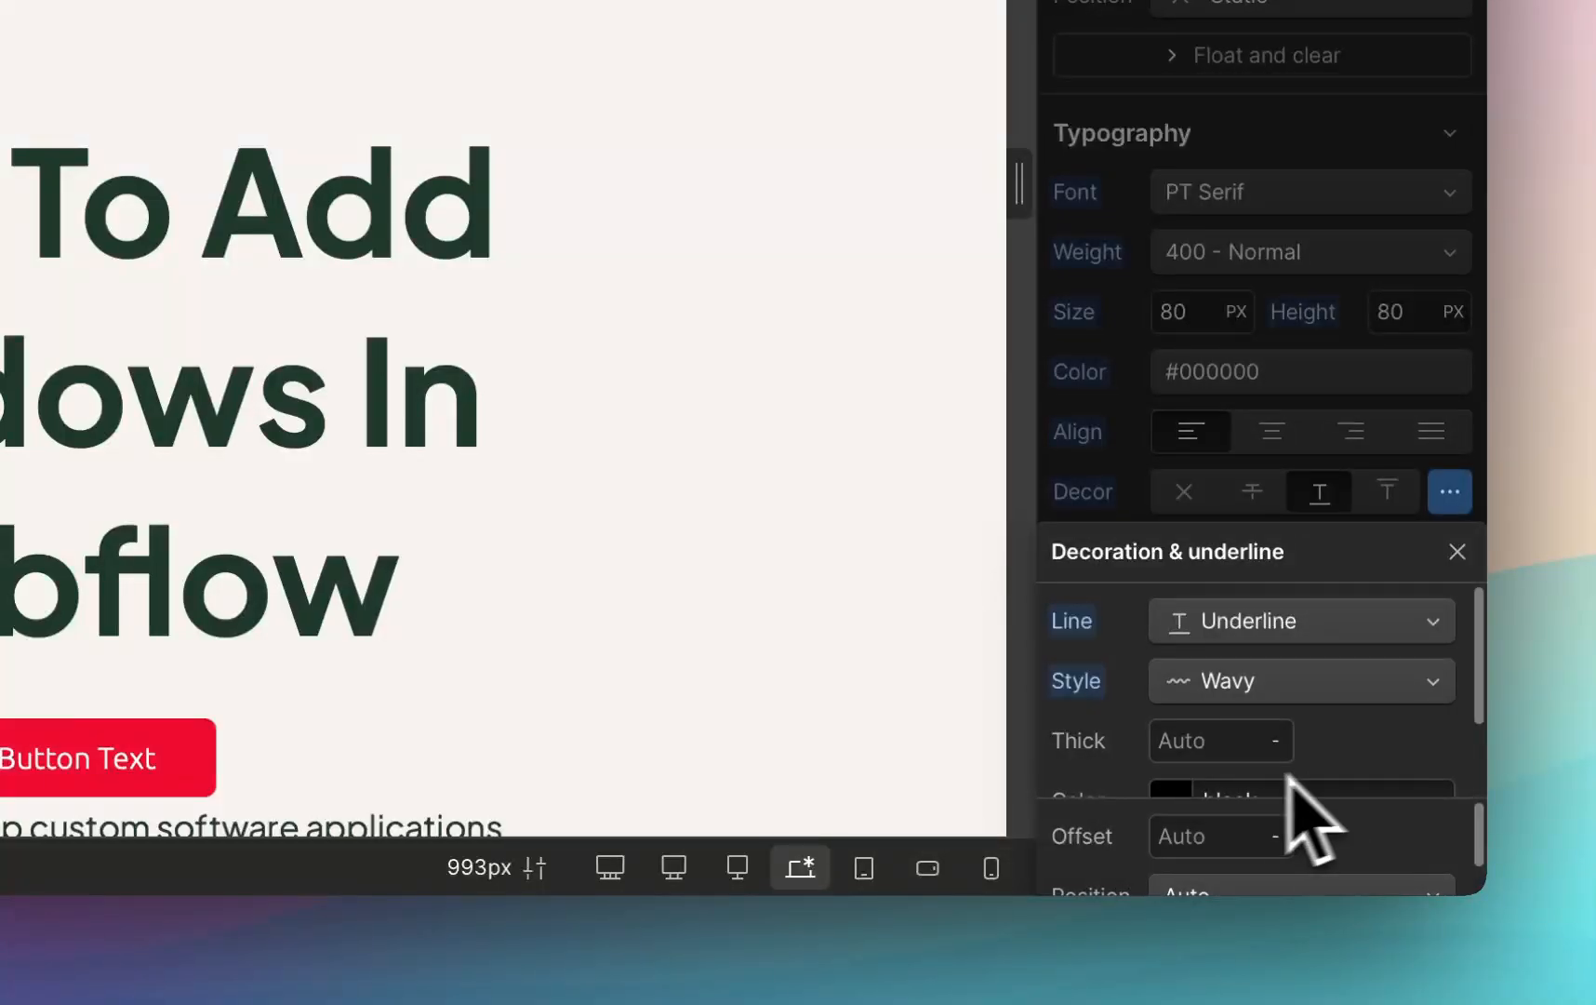
# - Set the thickness of the heading's wavy underline to 2 px
pyautogui.scroll(-3, 1282, 596)
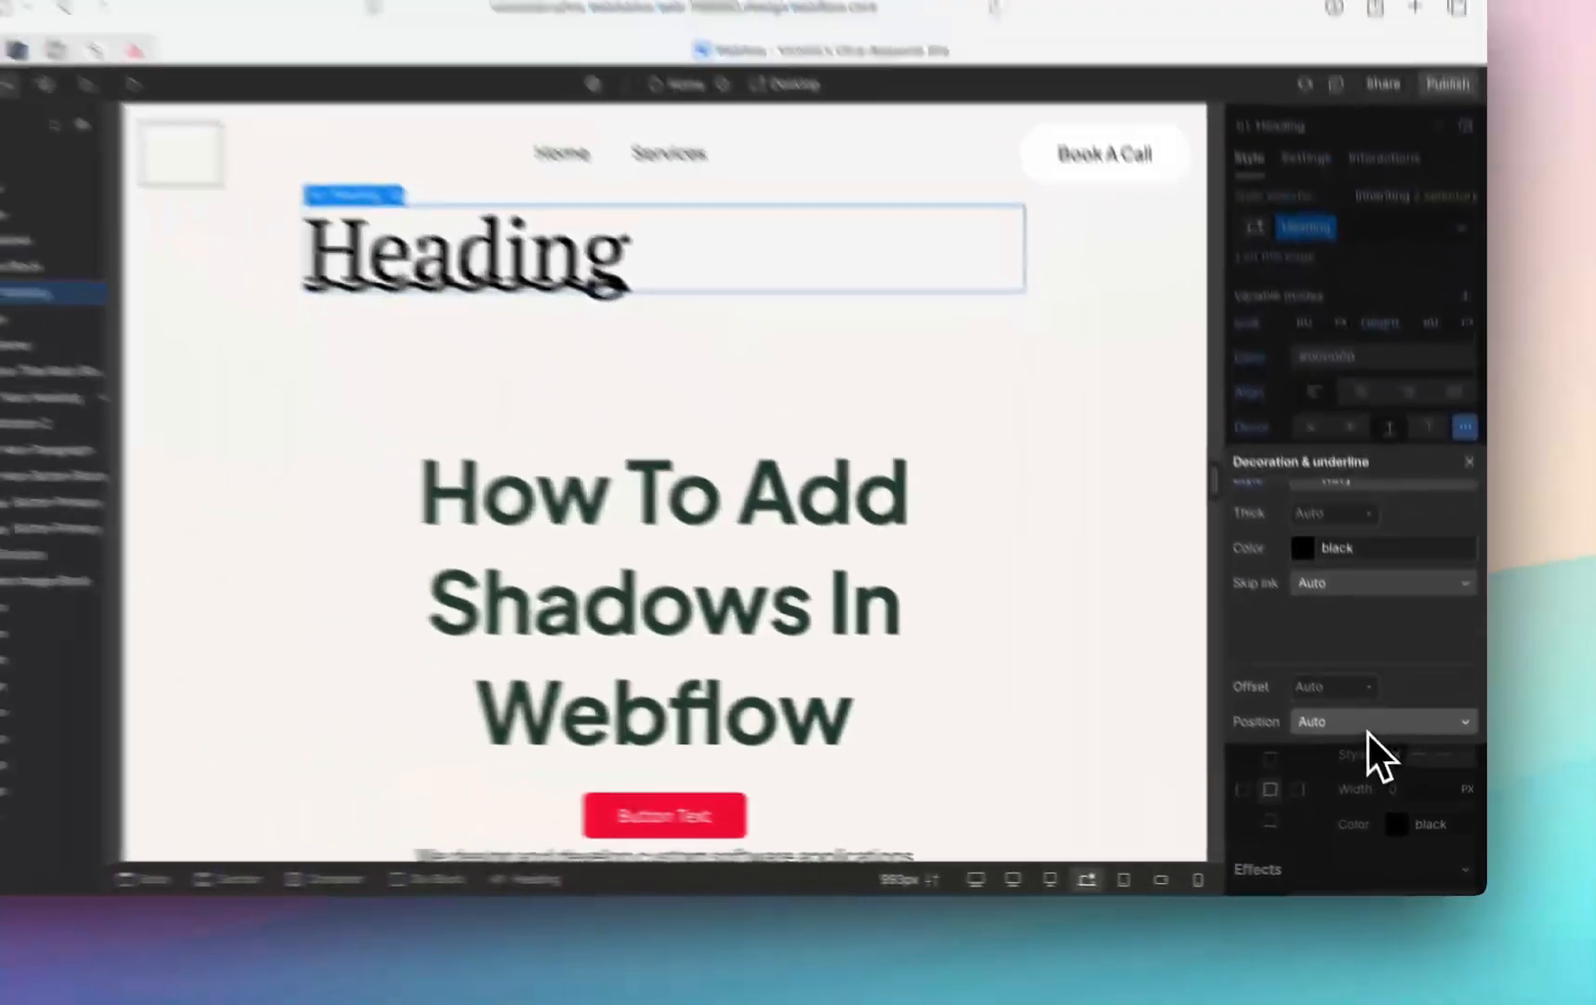
pyautogui.scroll(1, 1380, 712)
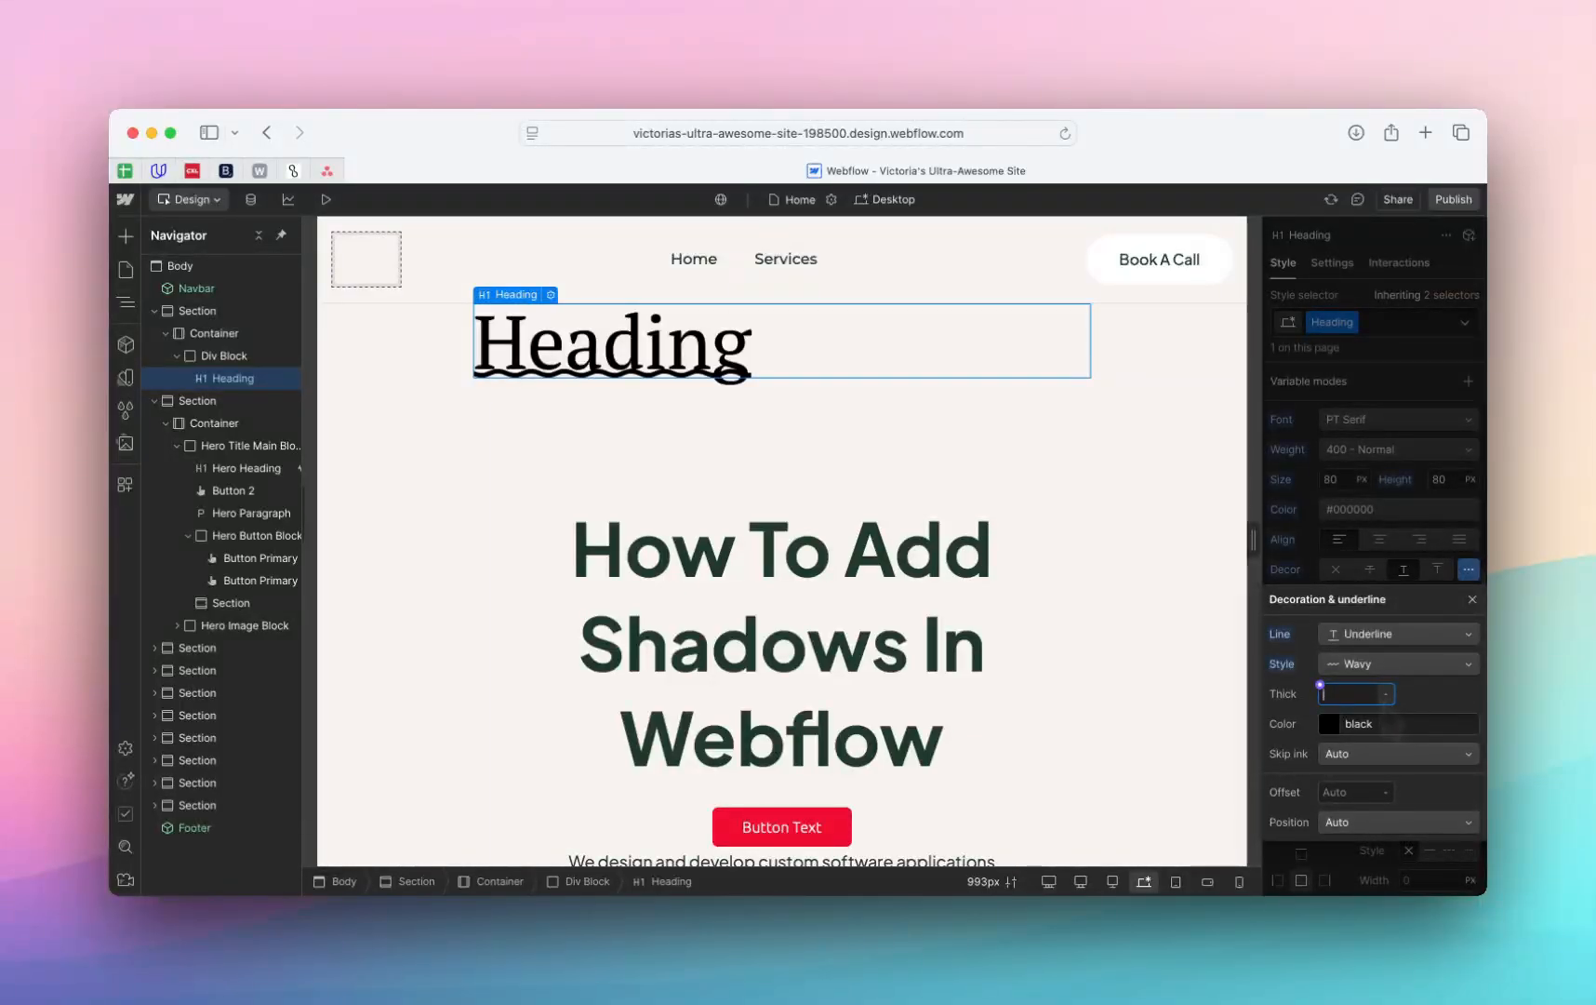
pyautogui.write('2p')
pyautogui.press('Return')
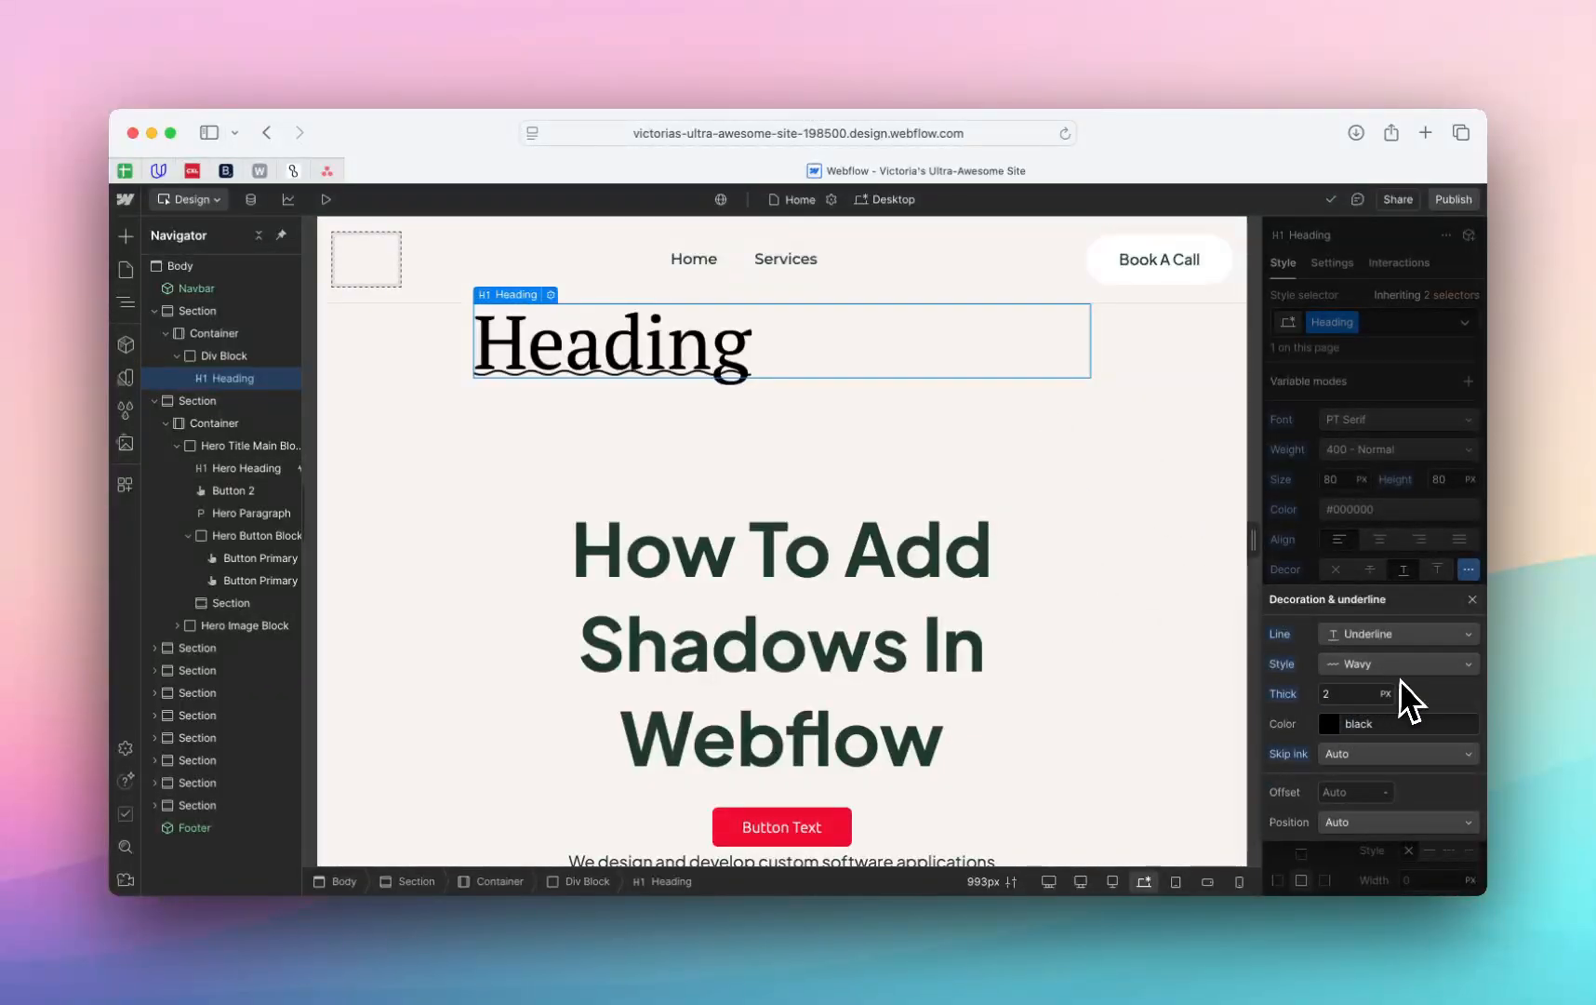
# - Compare the Auto and None skip ink options on the heading's underline and set skip ink to None
pyautogui.click(1369, 762)
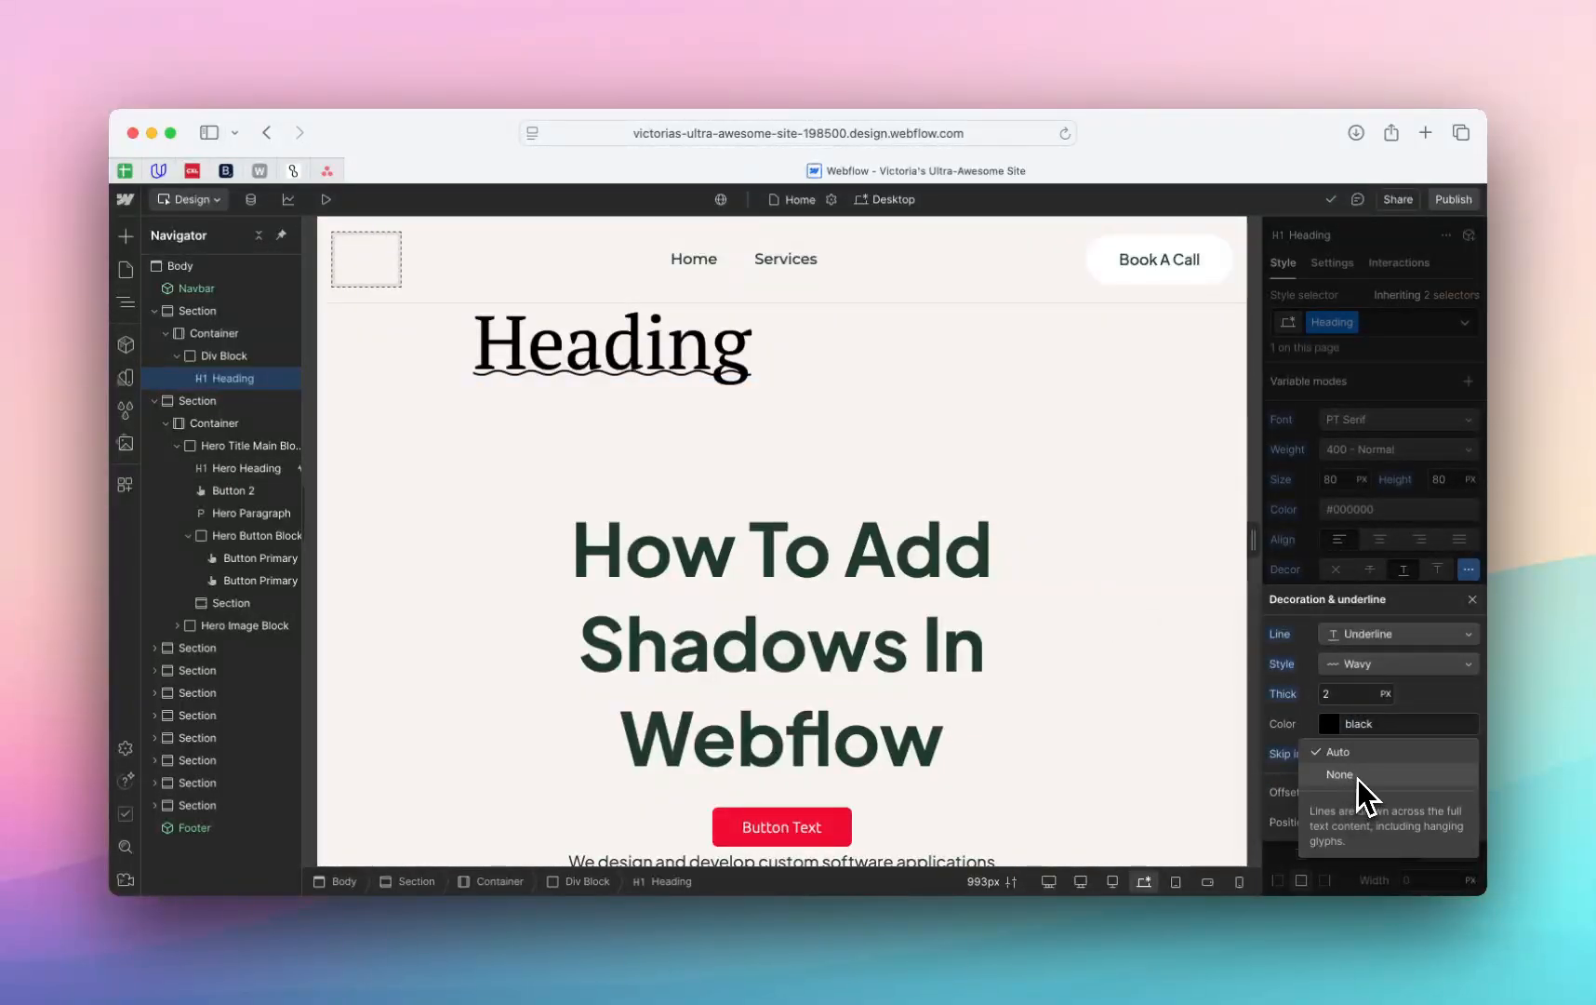
pyautogui.click(1358, 778)
pyautogui.click(1369, 765)
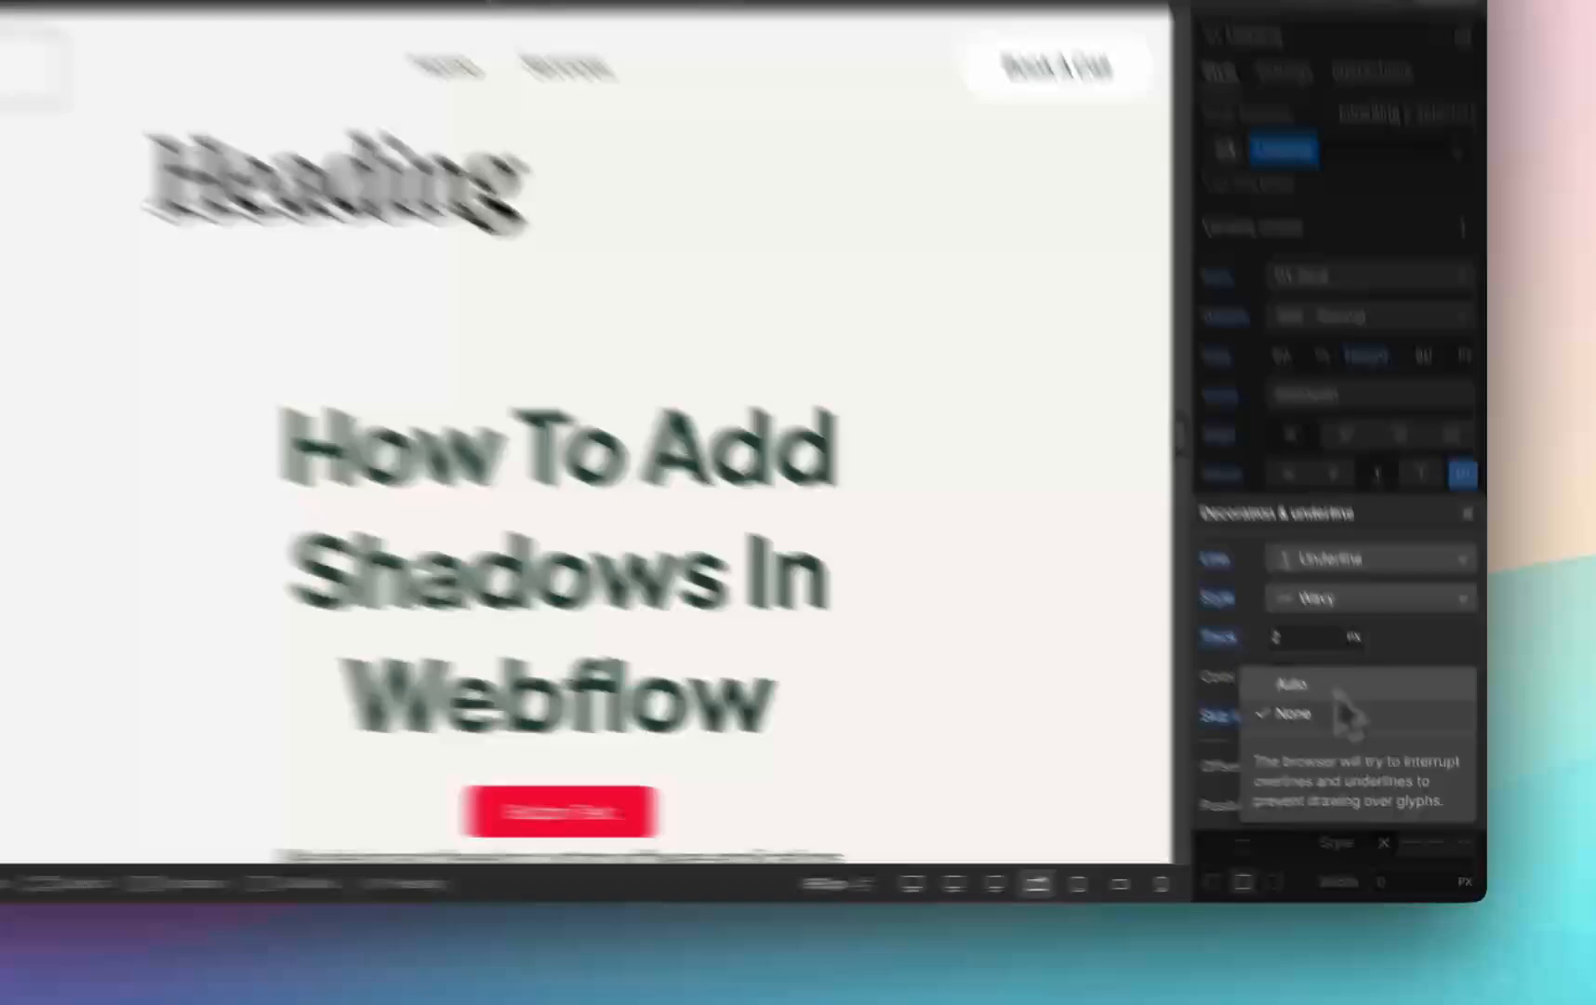
pyautogui.click(1371, 732)
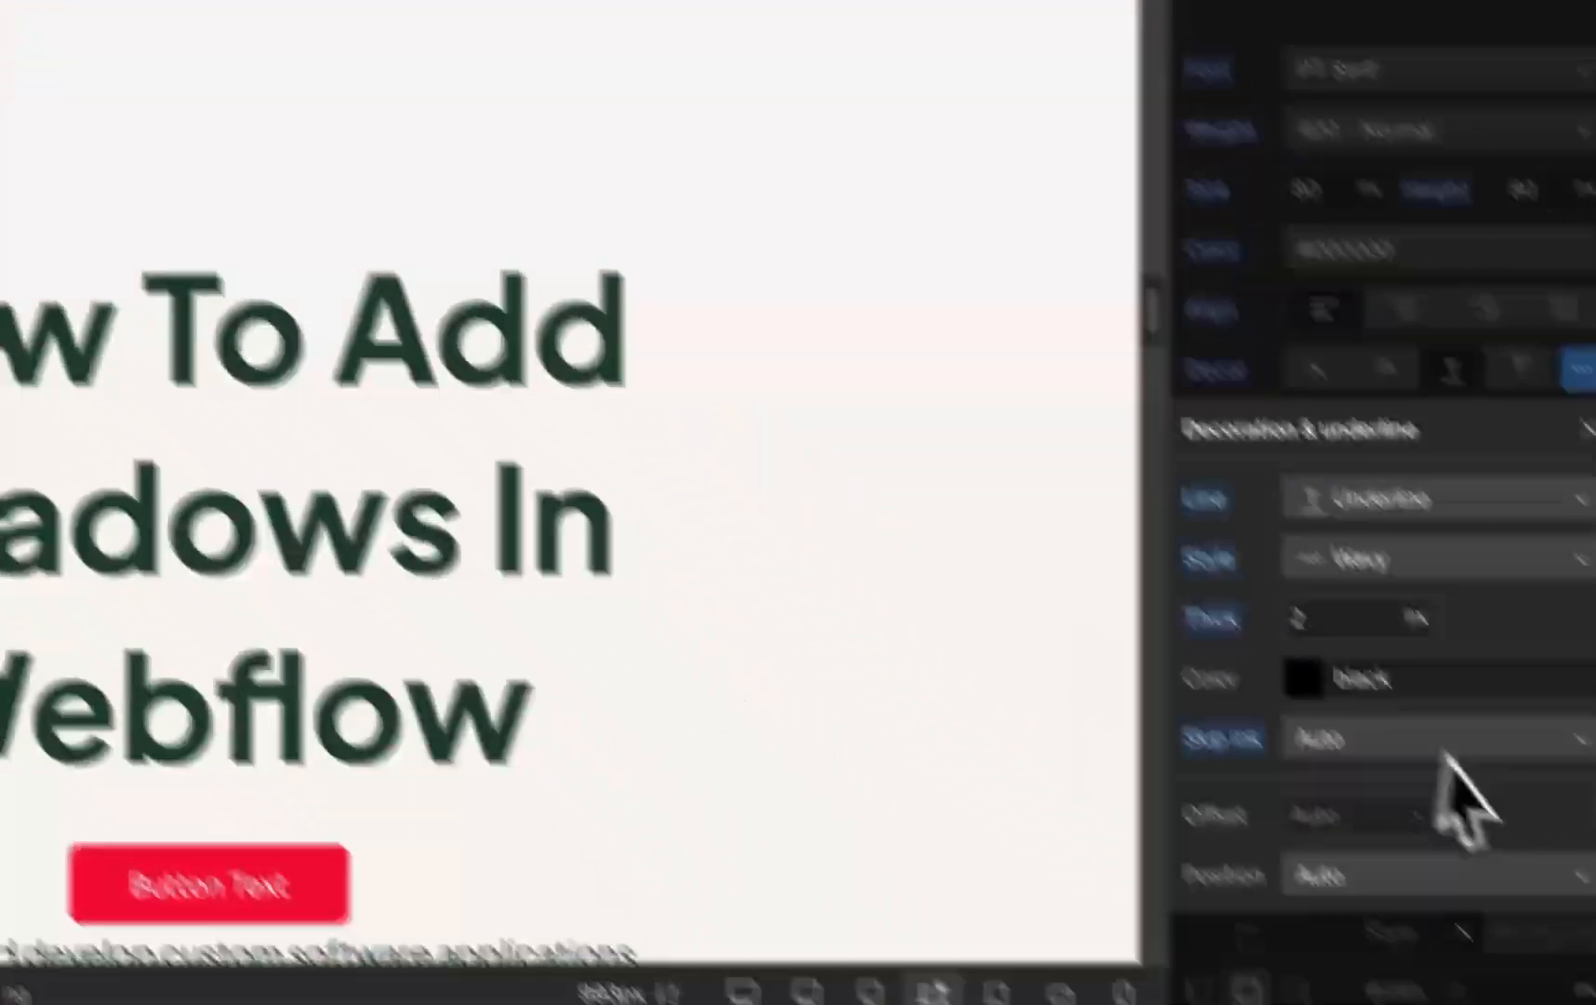
pyautogui.click(1437, 749)
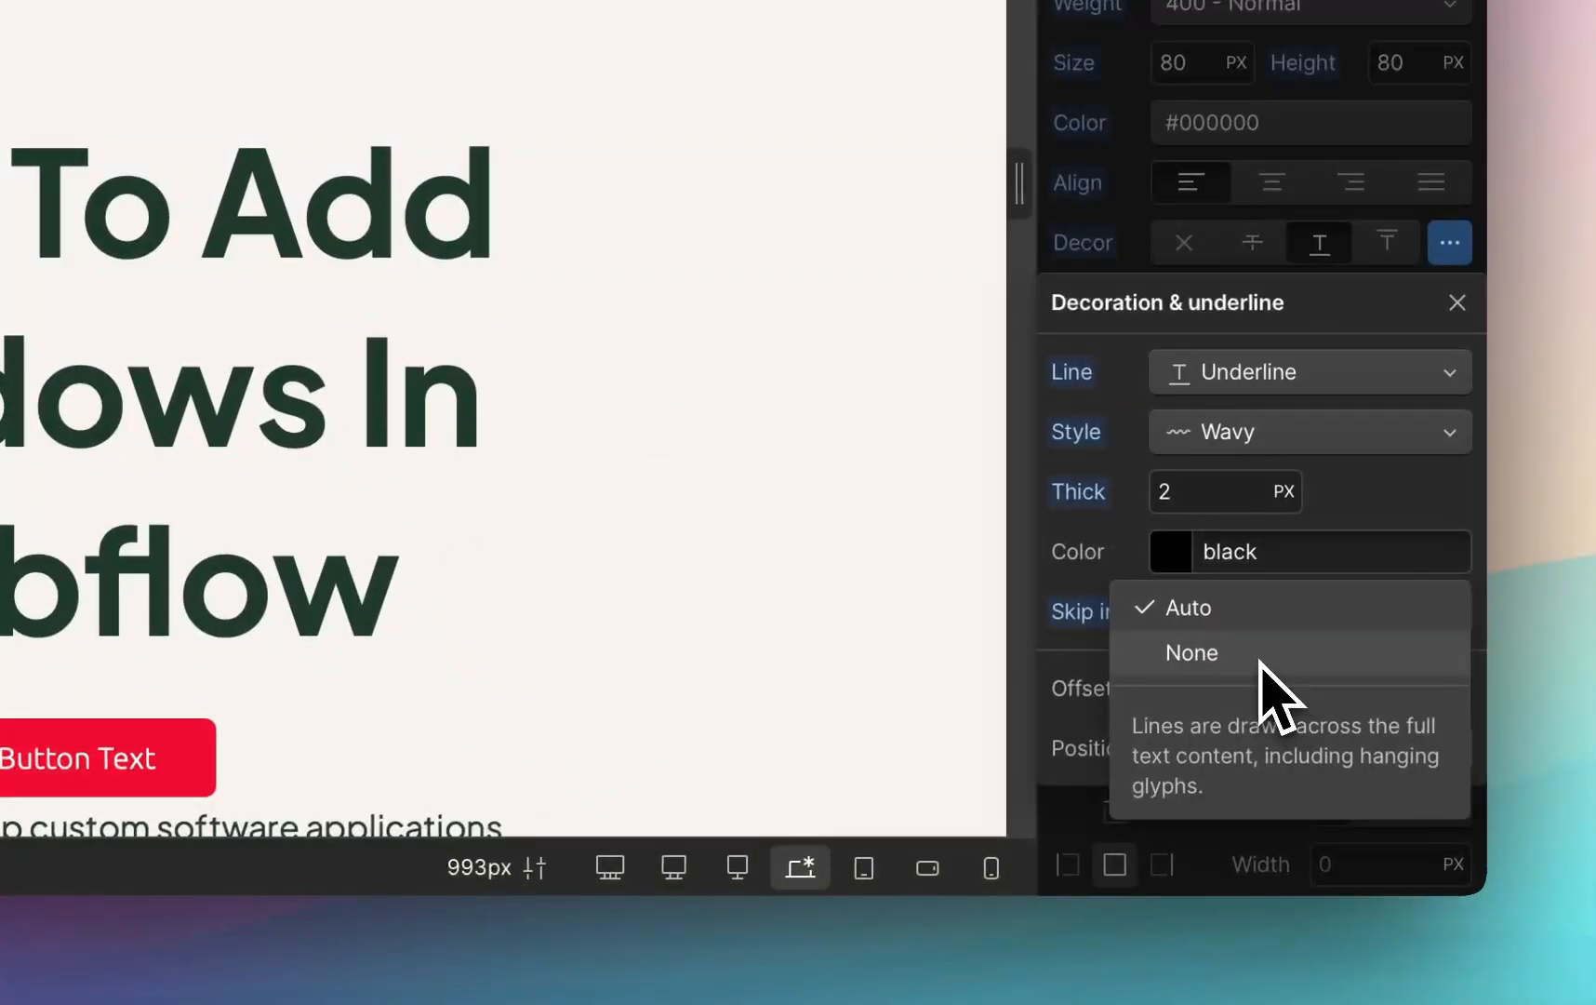
pyautogui.click(1186, 668)
# - Set the underline offset to 7 px, check the underline position options and close the decoration settings
pyautogui.scroll(-3, 1153, 628)
pyautogui.click(1267, 521)
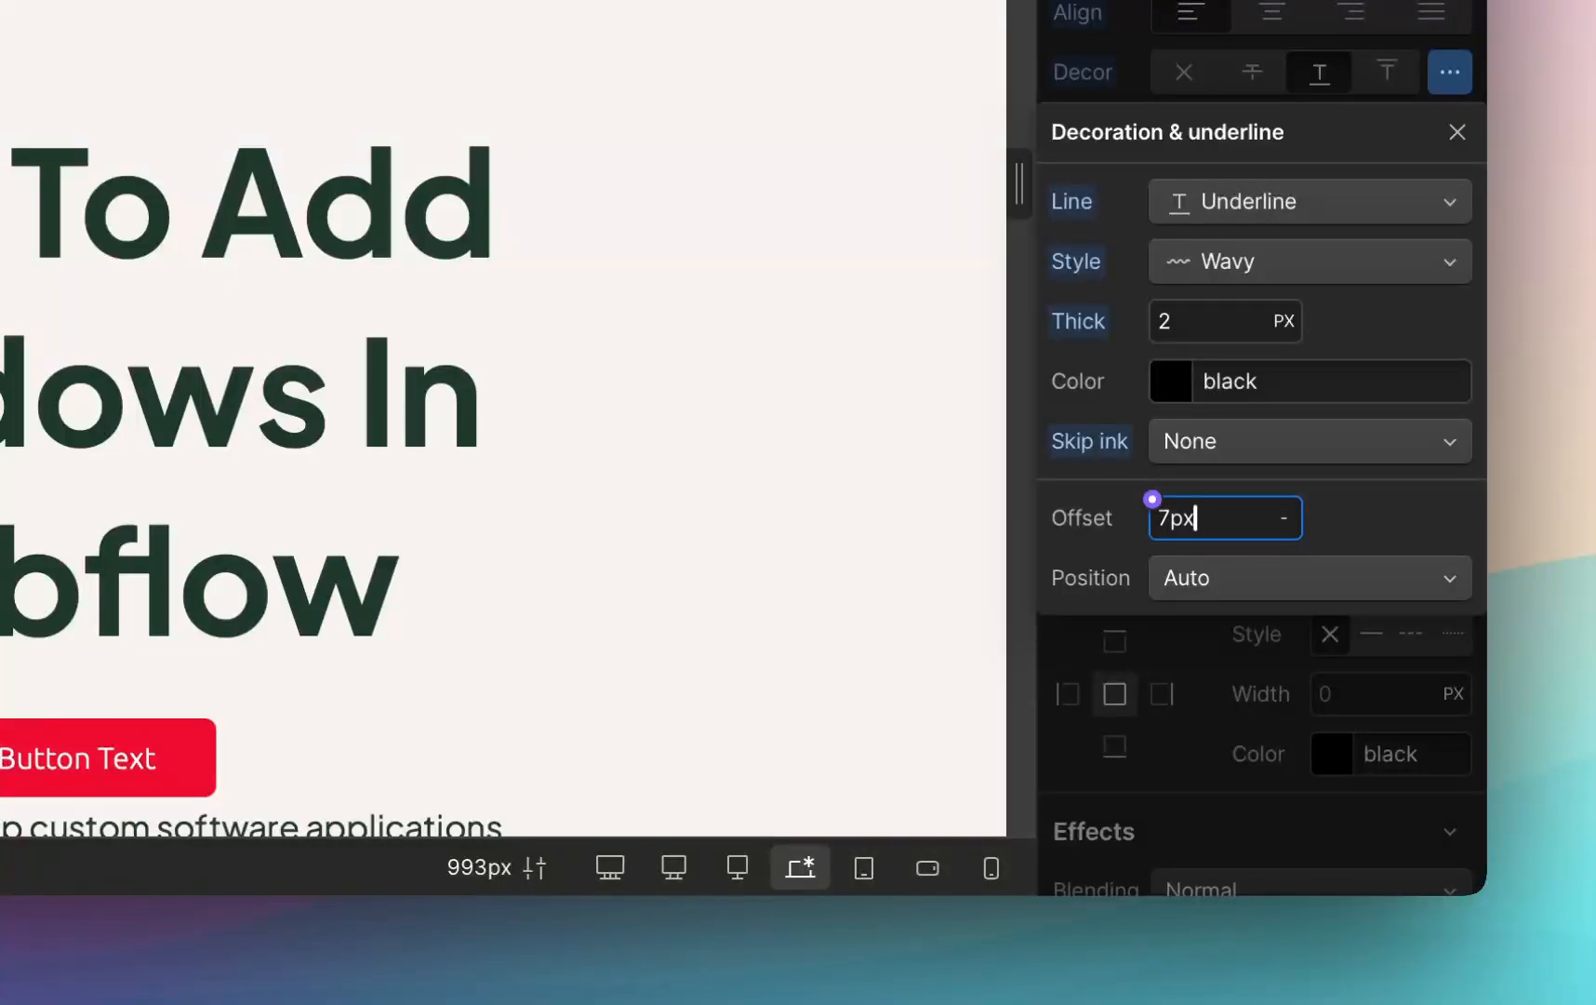
pyautogui.write('7px')
pyautogui.press('Return')
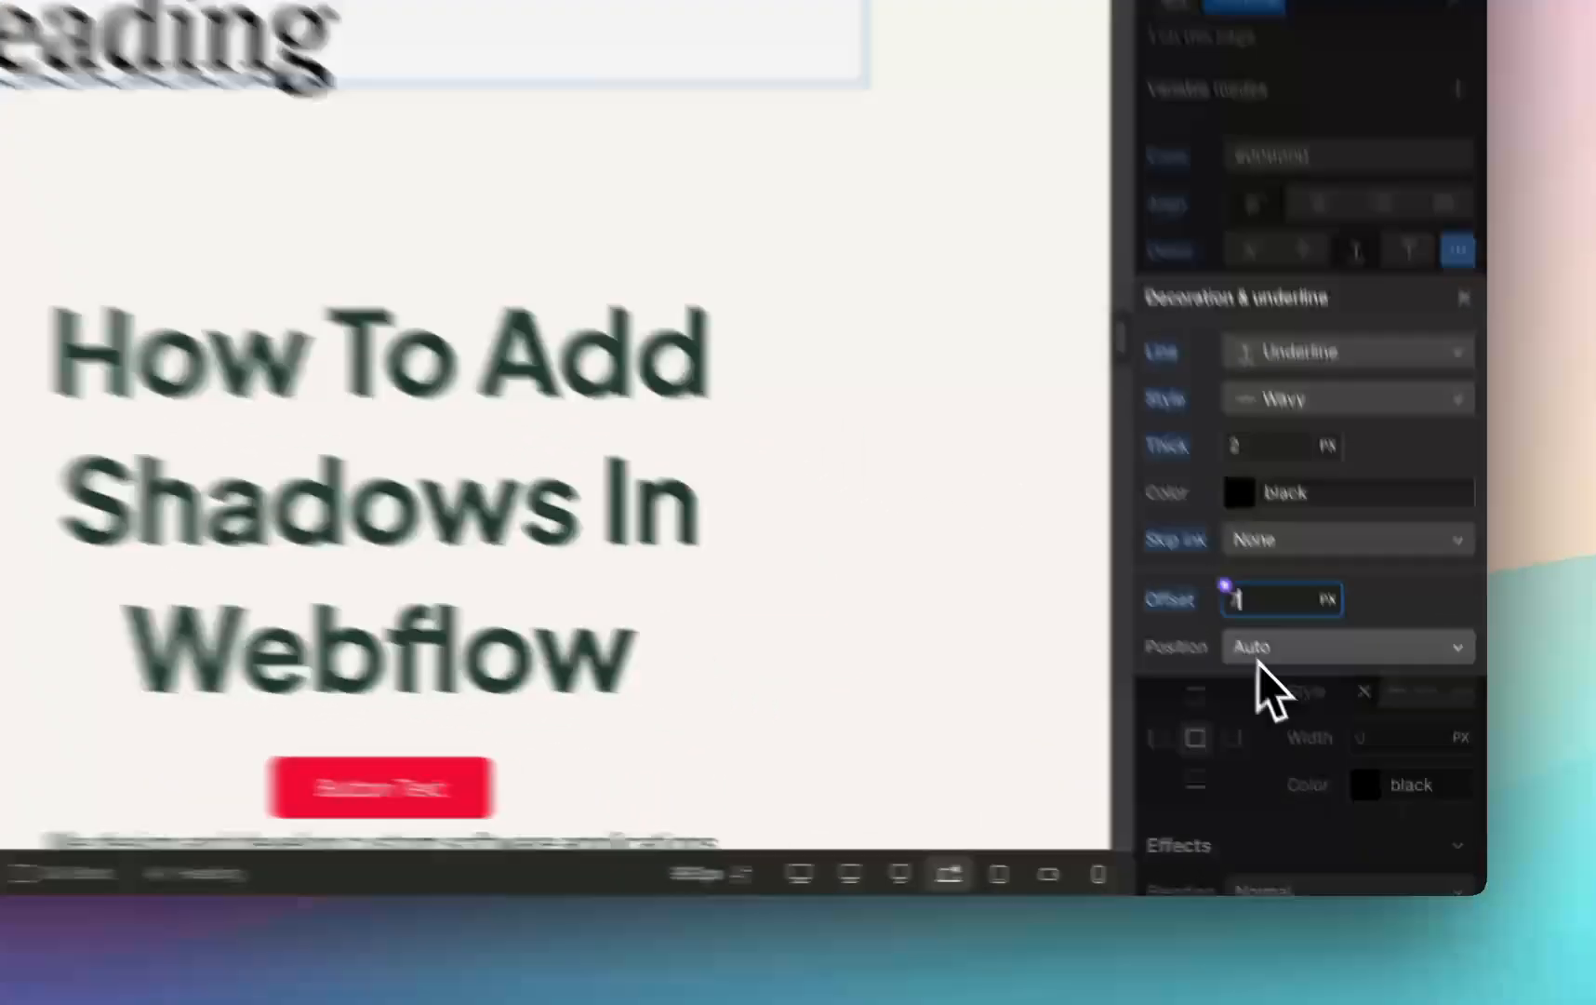
pyautogui.click(1349, 740)
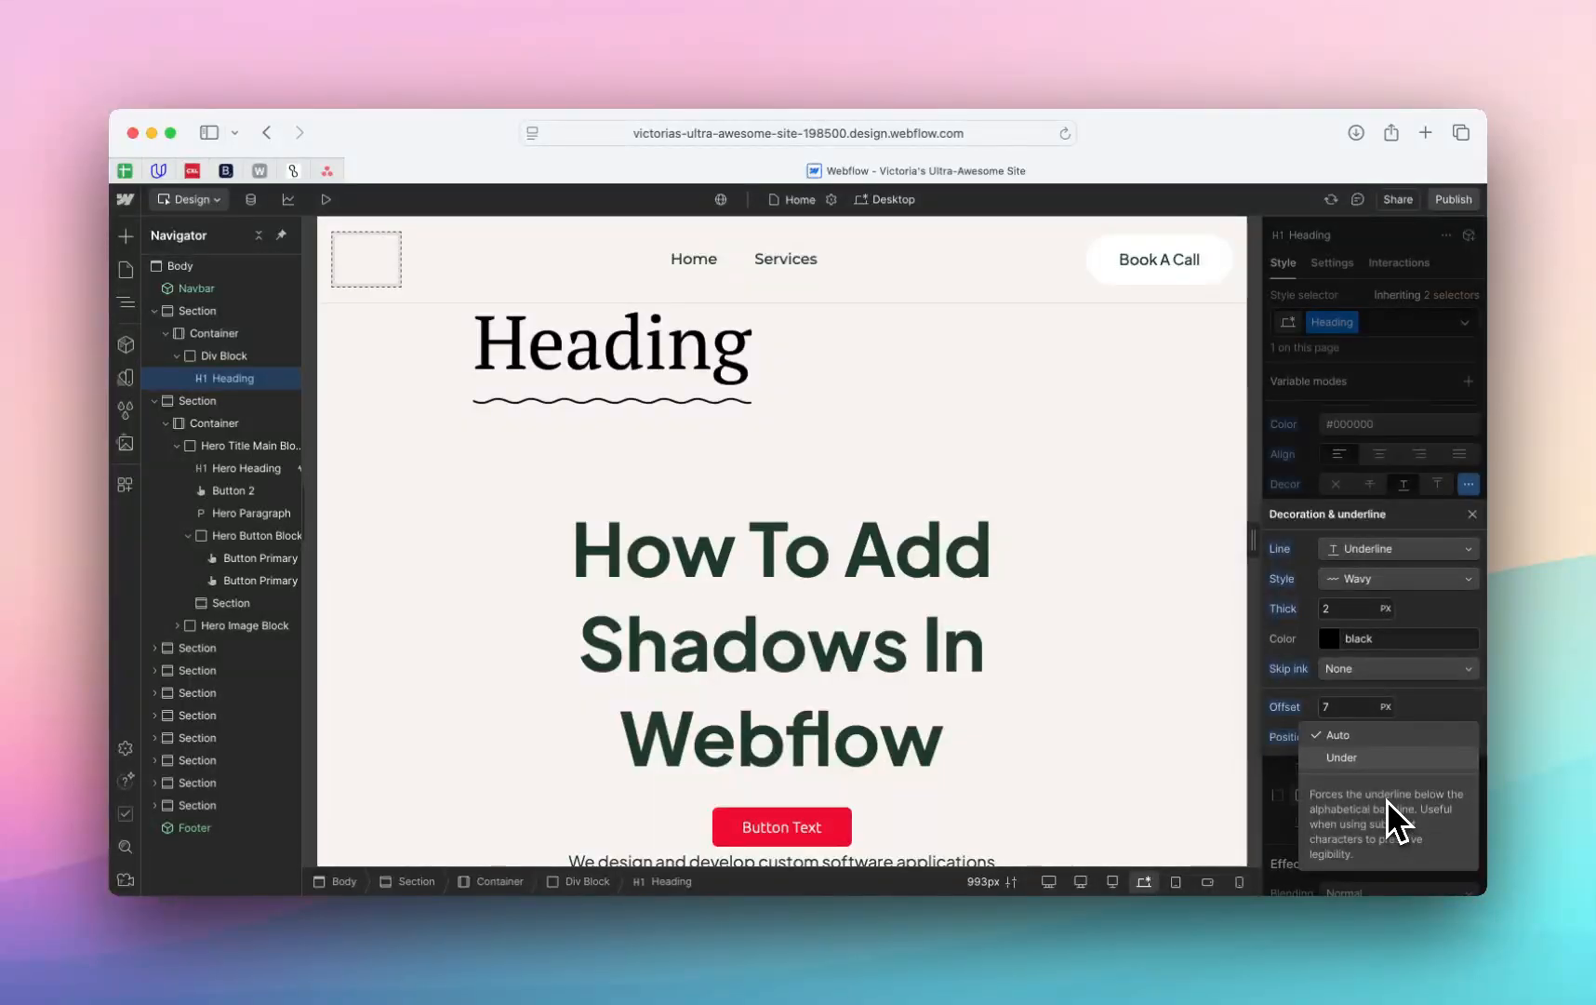
pyautogui.click(1420, 735)
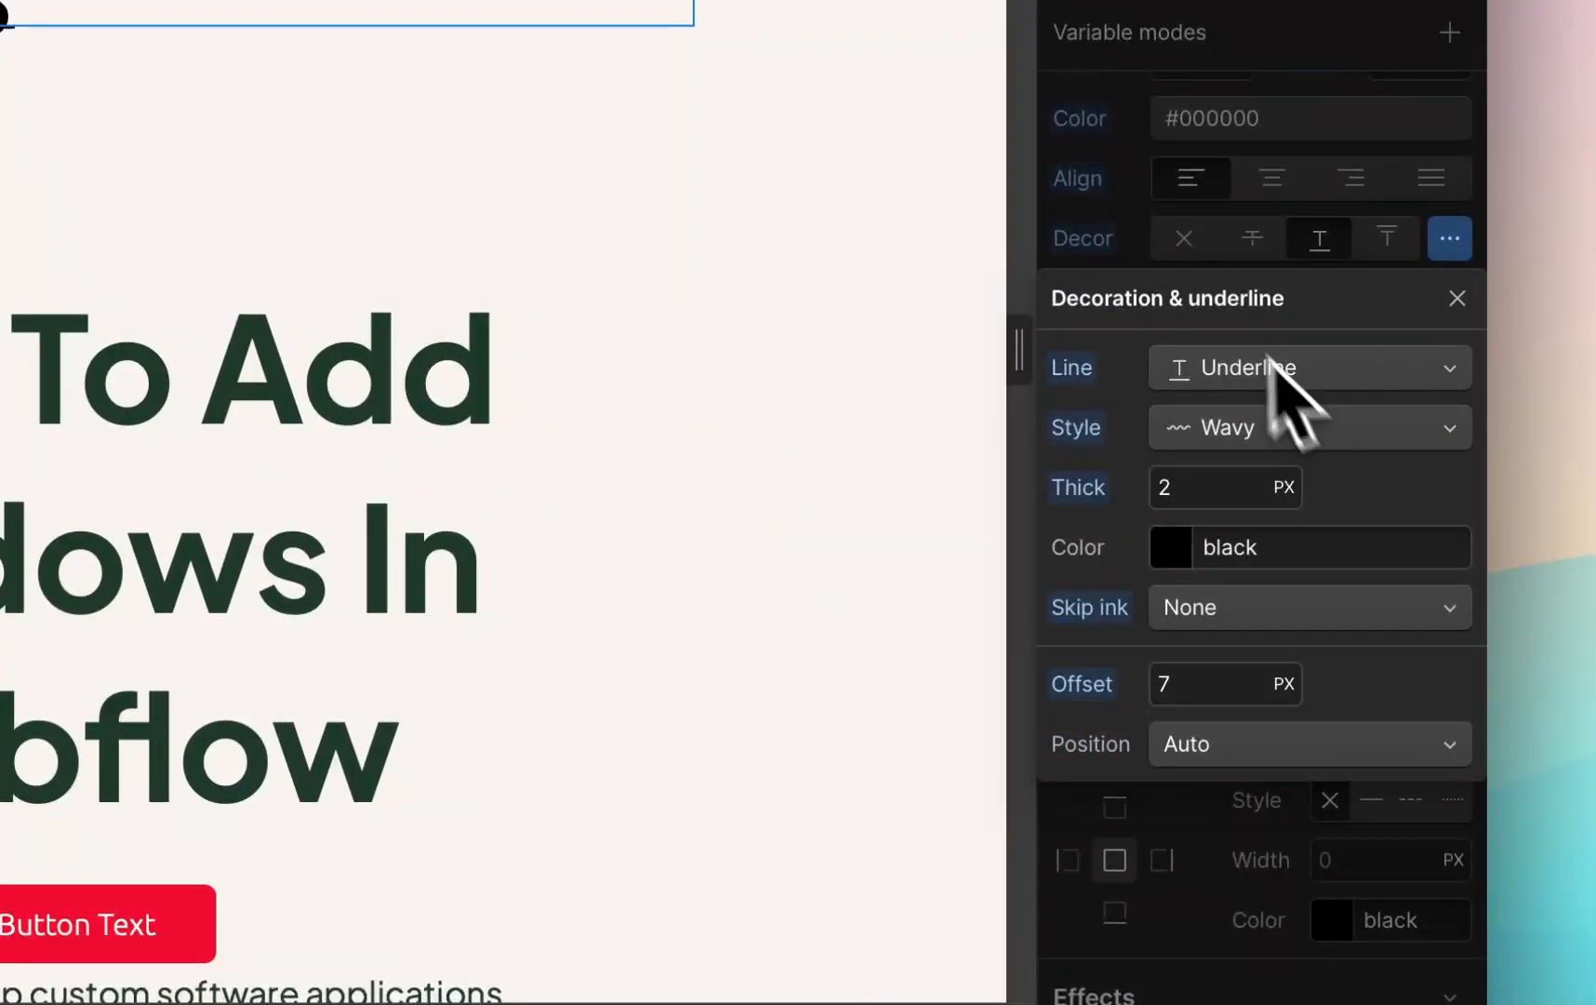
pyautogui.click(1457, 297)
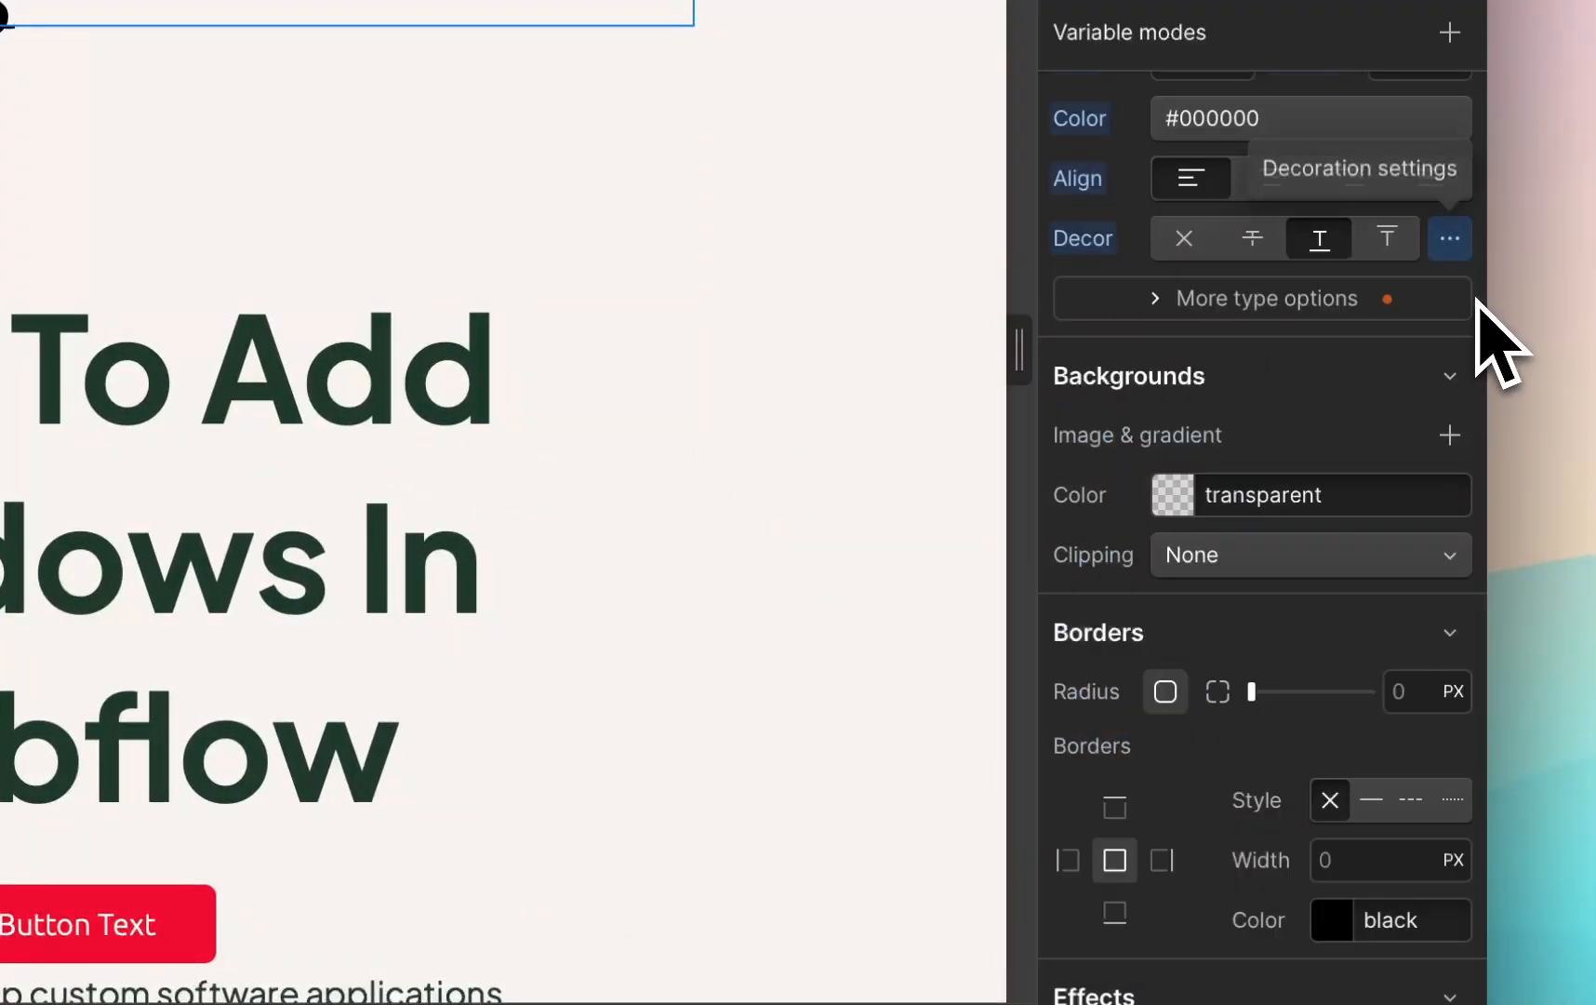
# - Set the heading's text decoration to none and expand the additional type options
pyautogui.click(1202, 244)
pyautogui.scroll(2, 1247, 392)
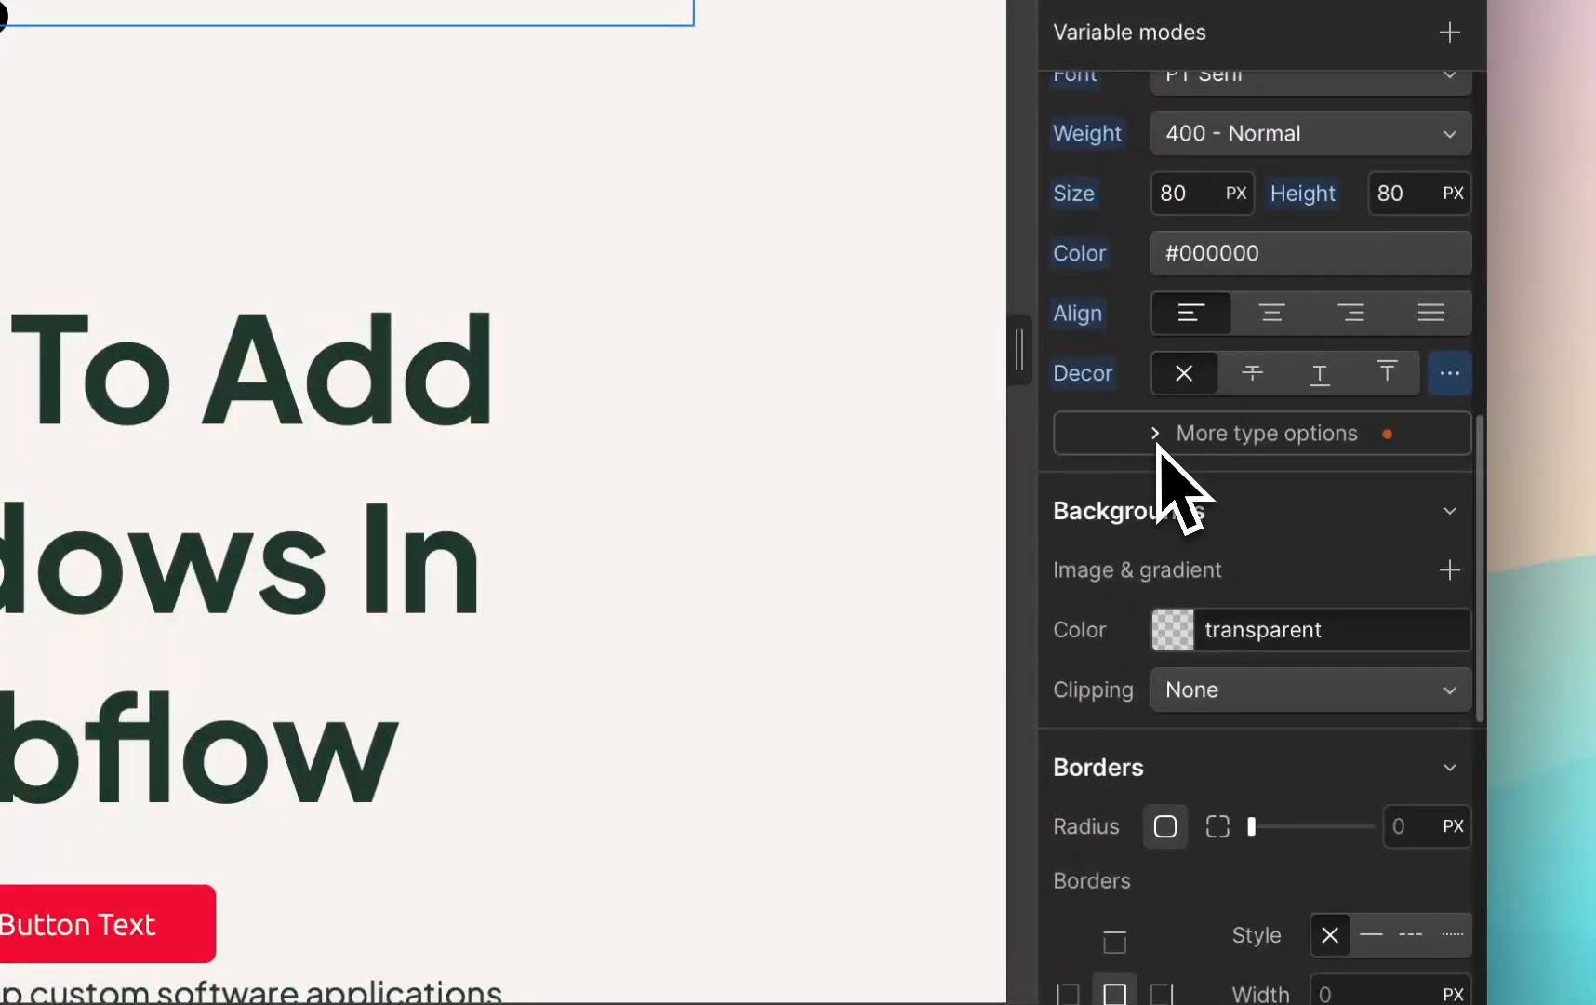
pyautogui.click(1158, 444)
pyautogui.scroll(-2, 1181, 493)
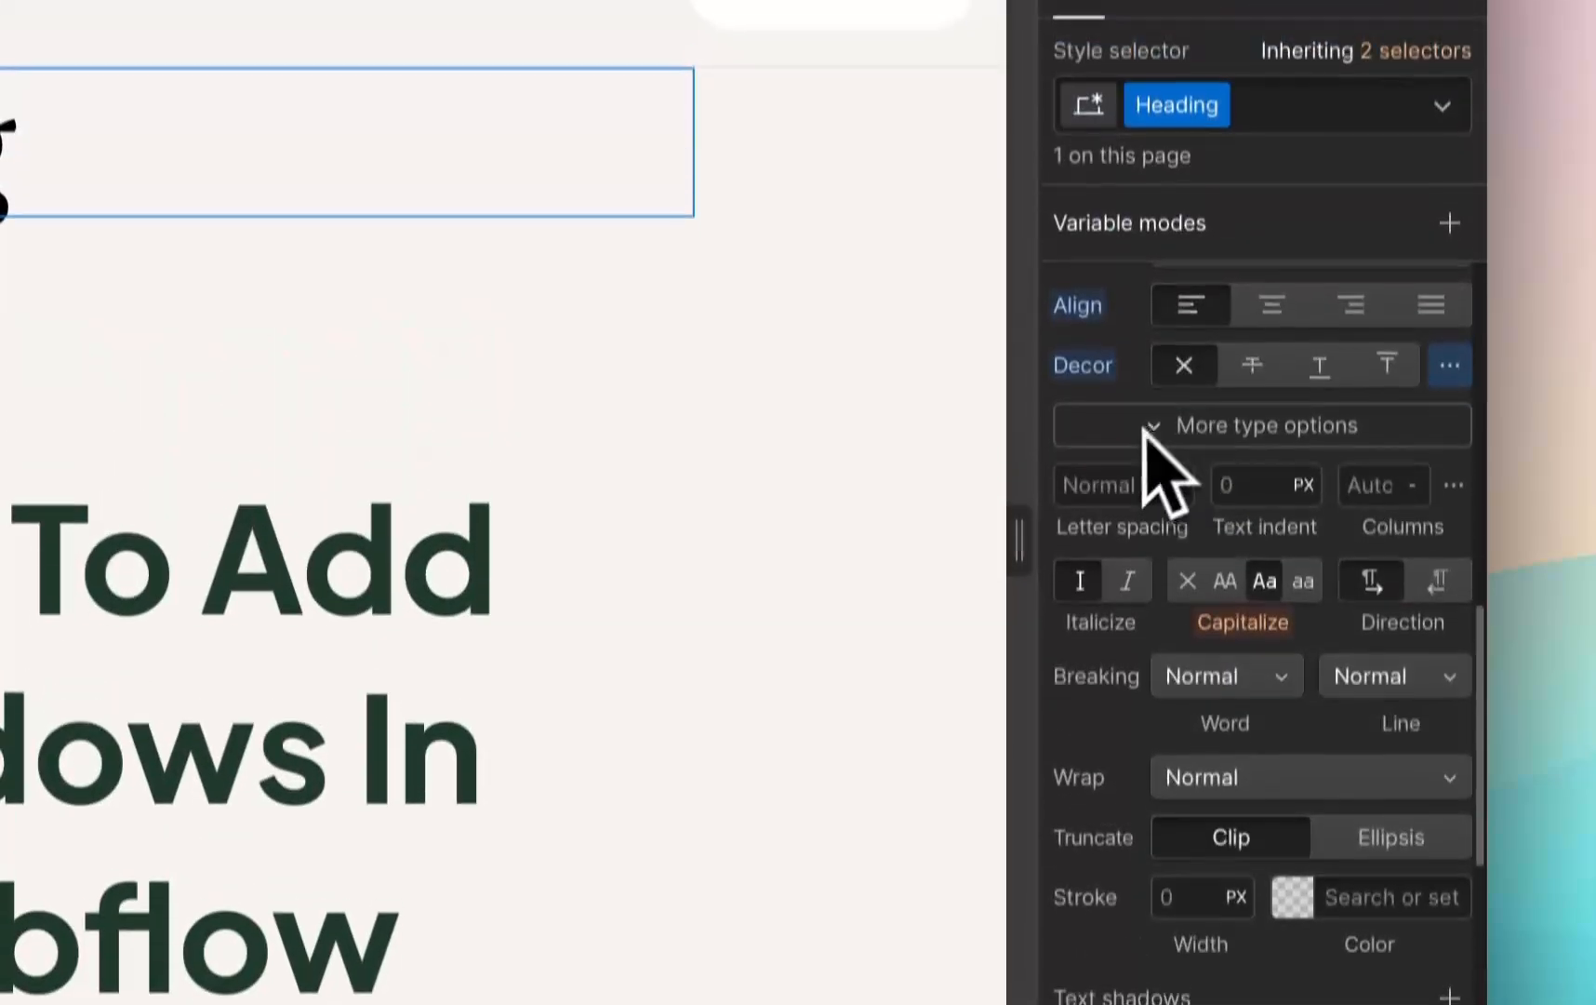
pyautogui.click(1155, 238)
pyautogui.click(1154, 458)
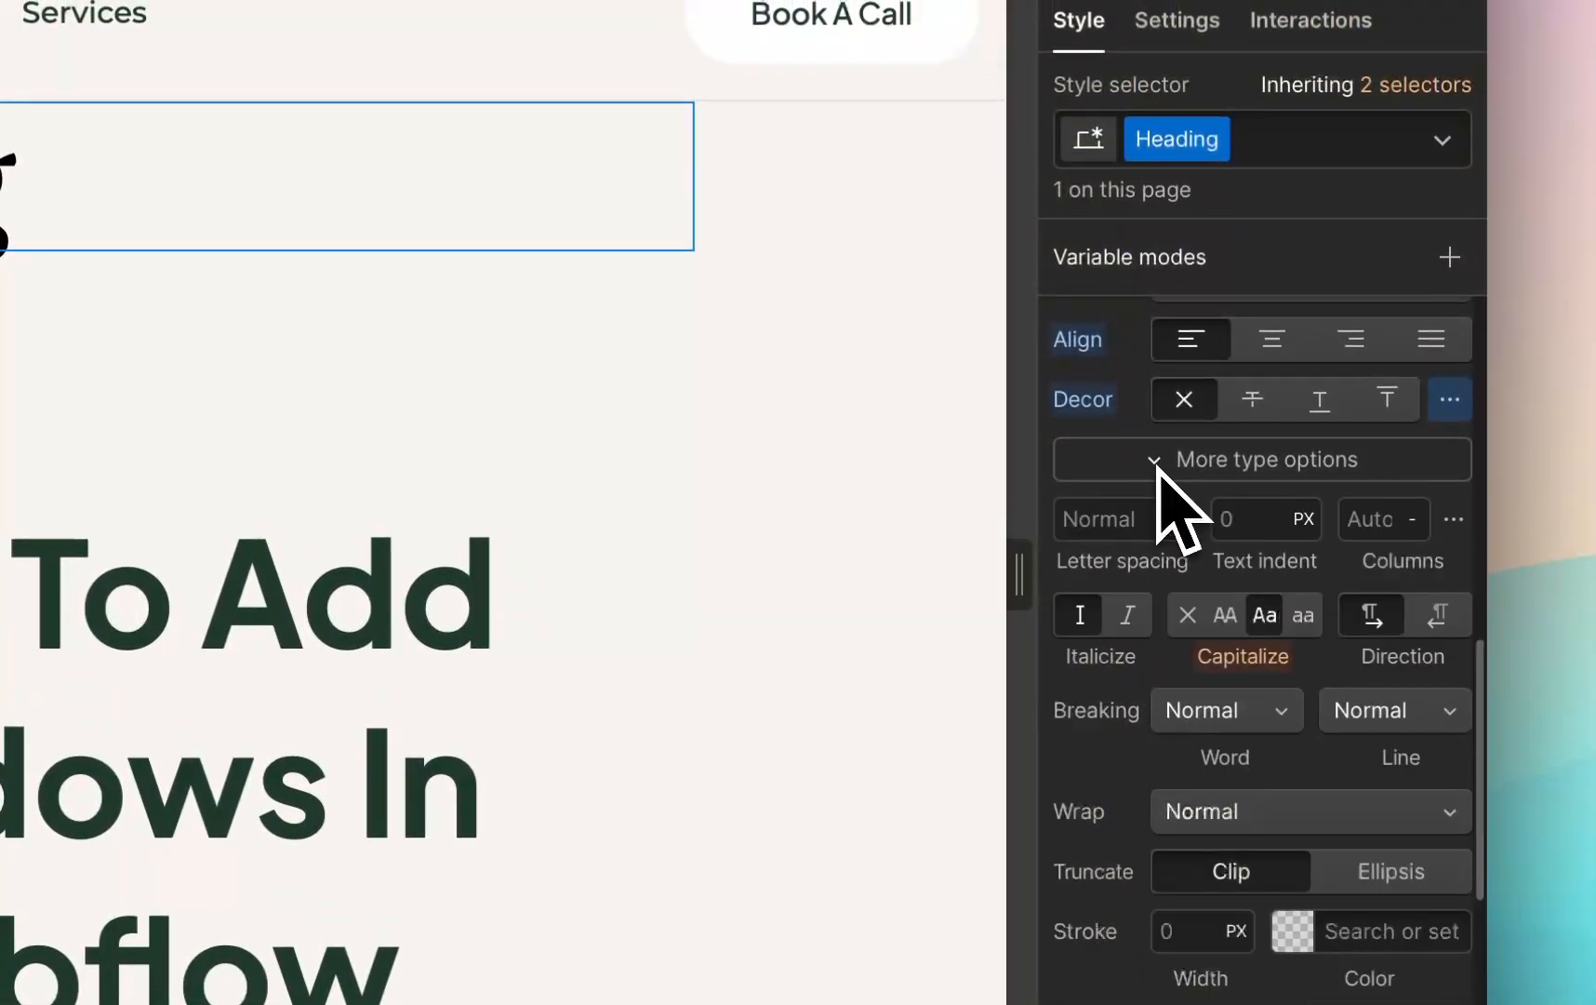
# - Try a letter spacing of 2 px on the heading before setting it to 5 px
pyautogui.click(1142, 537)
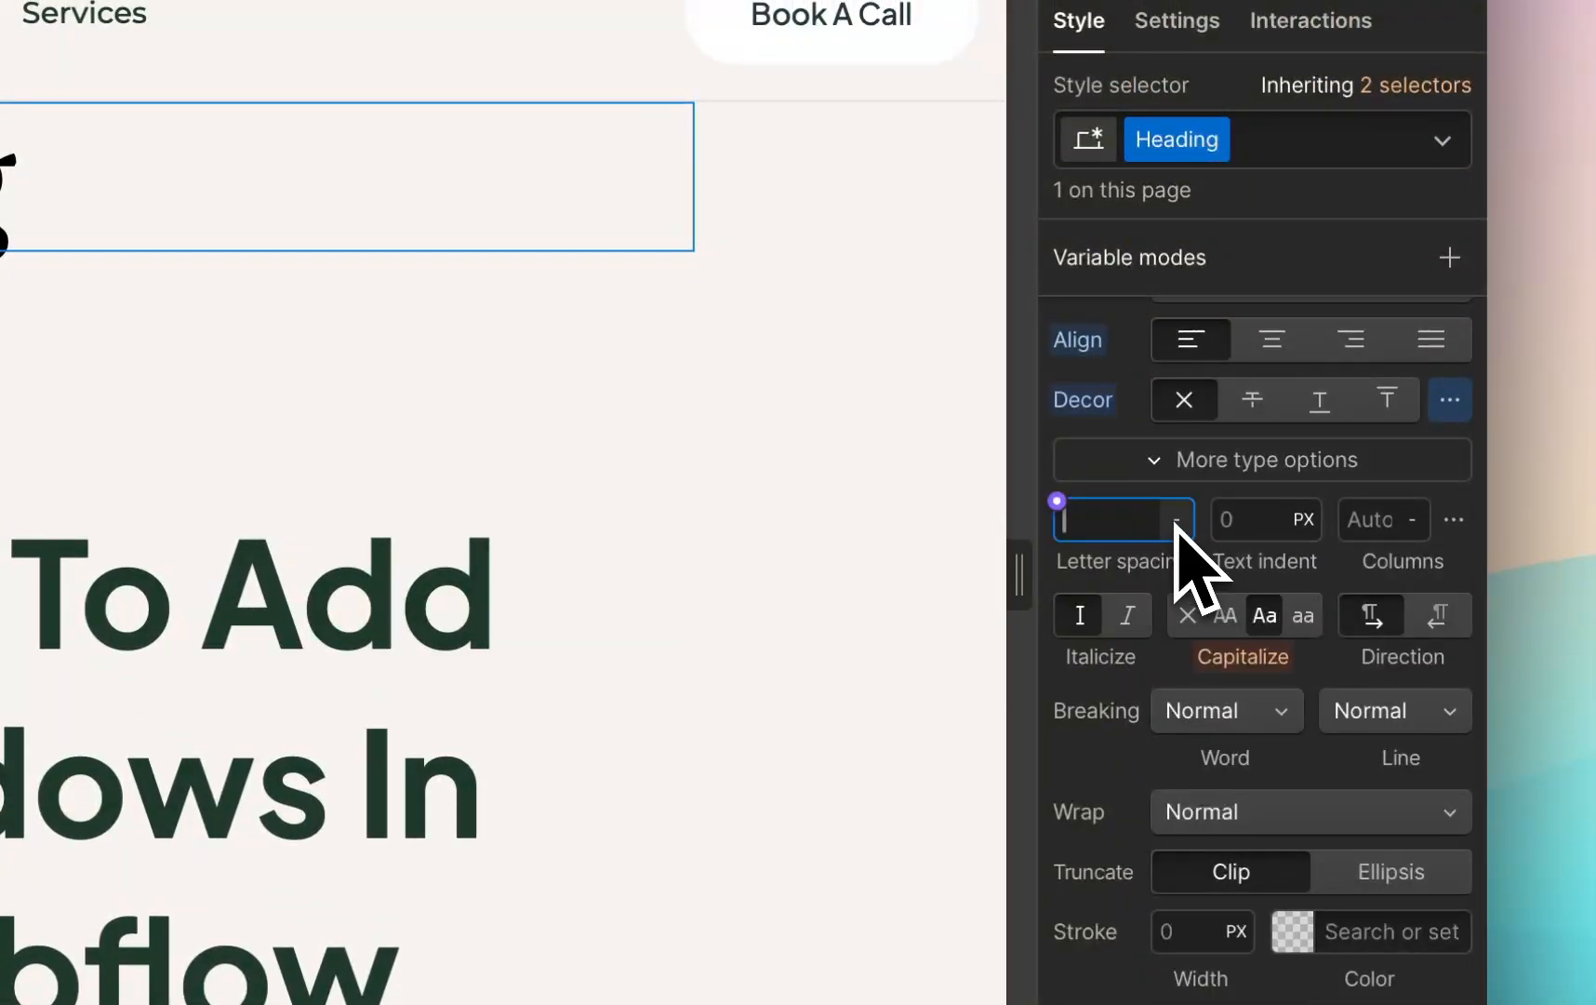
pyautogui.write('2')
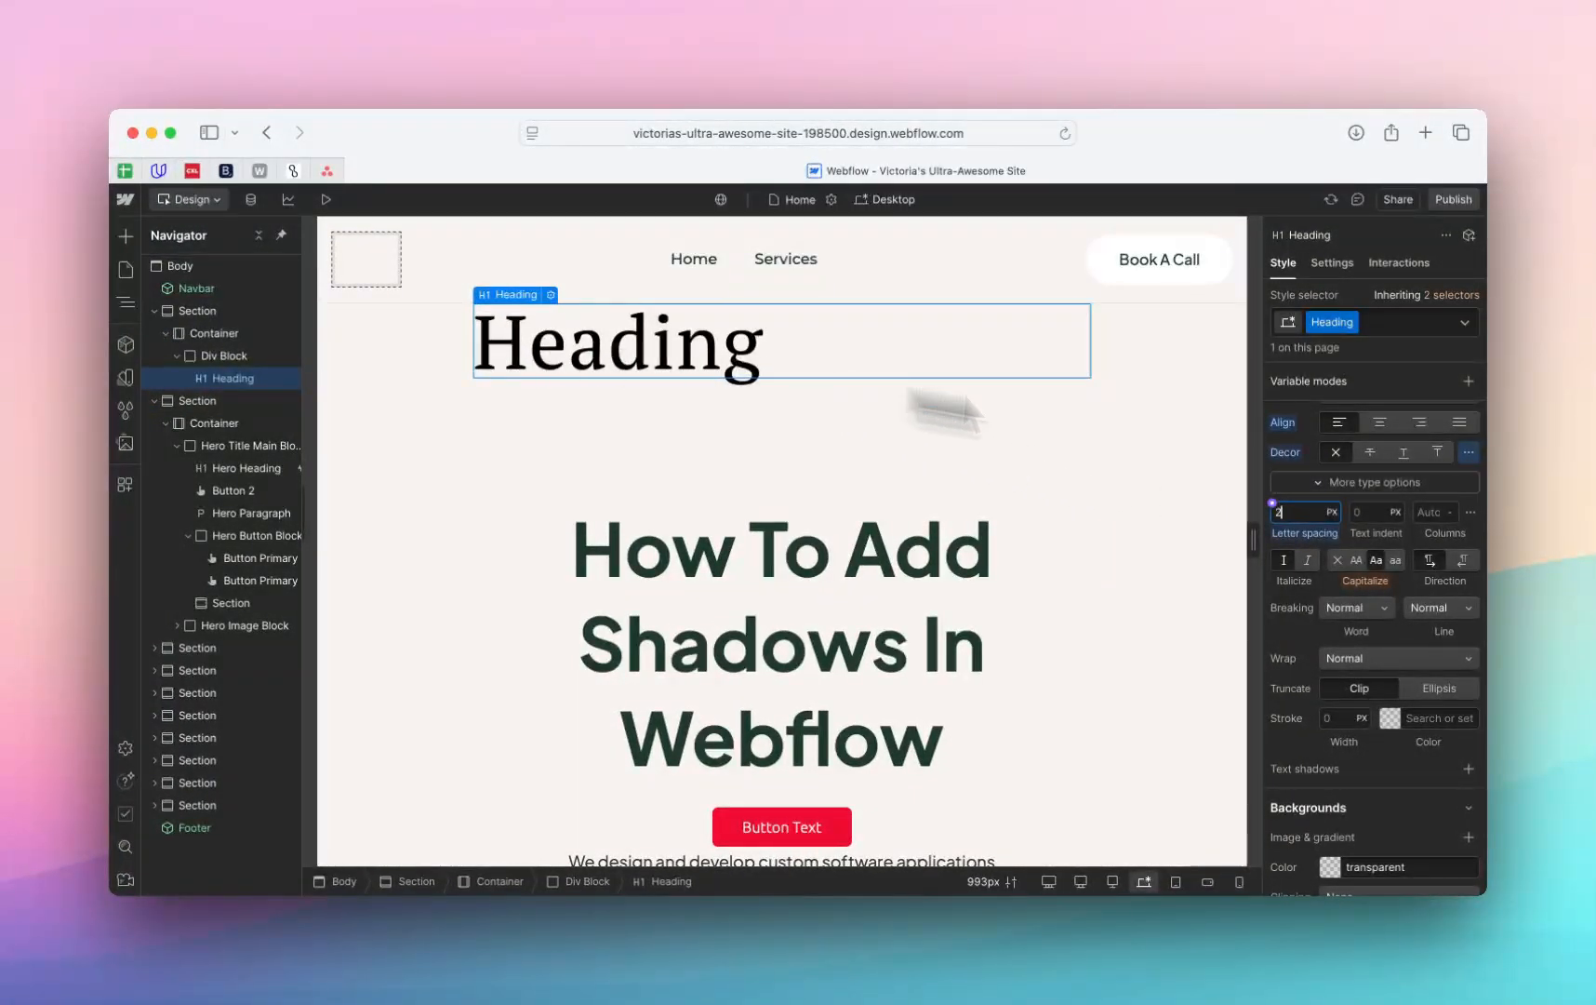
pyautogui.write('5')
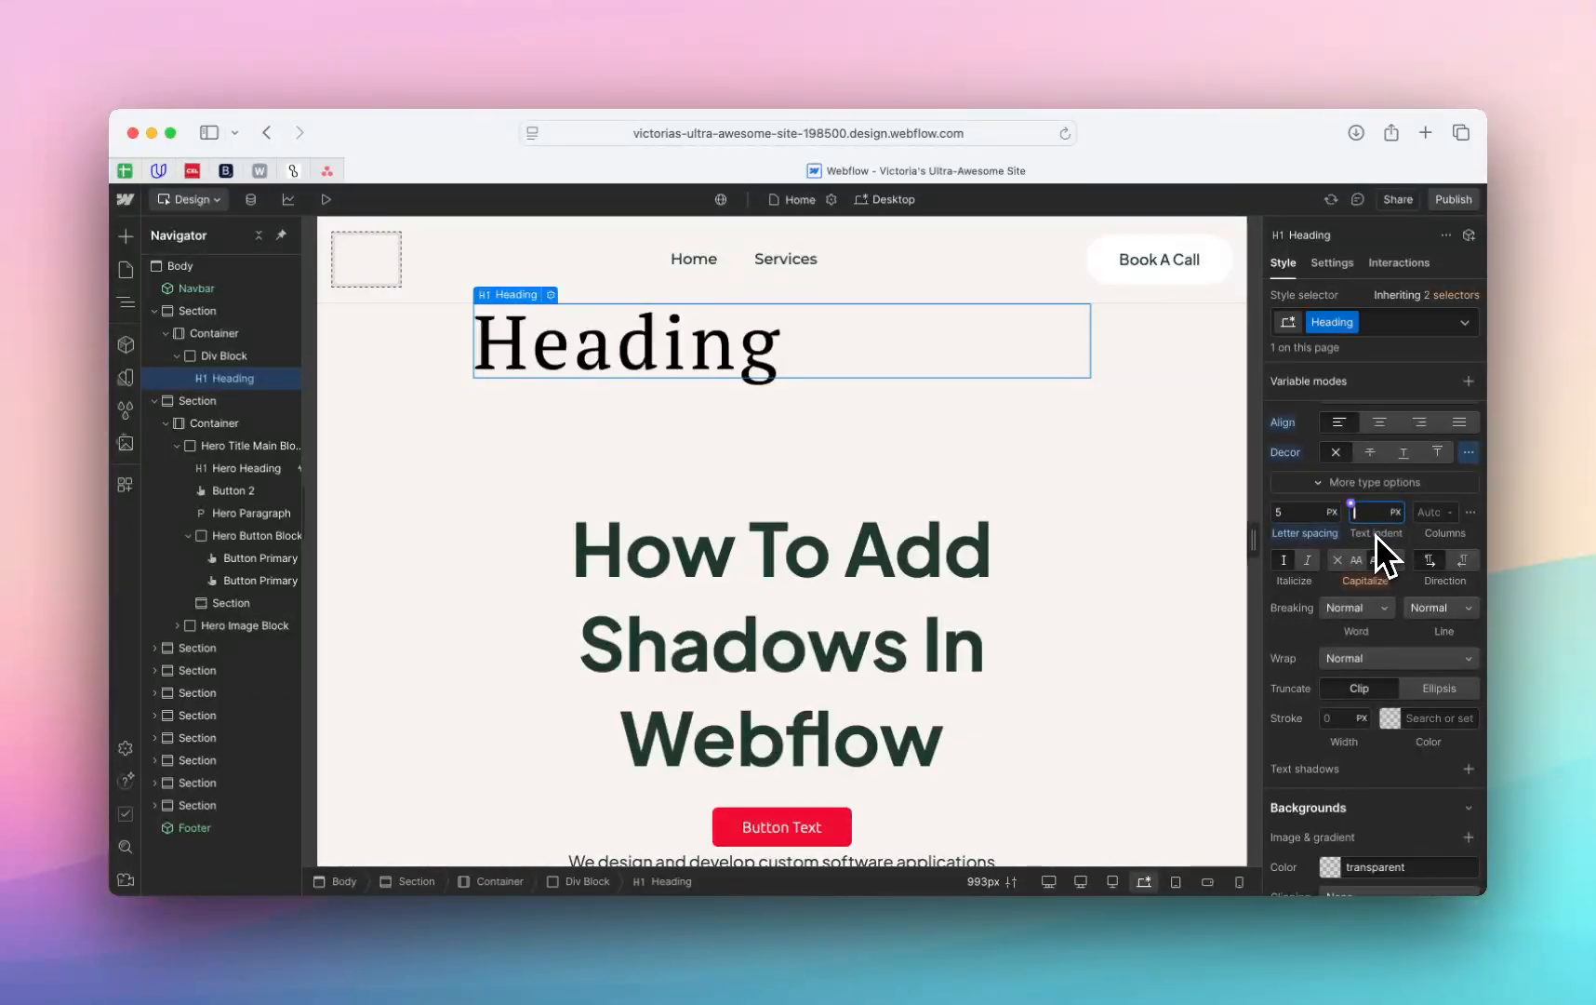
# - Set the heading's columns to Auto and try italics before setting its text style to regular
pyautogui.click(1442, 517)
pyautogui.click(1452, 516)
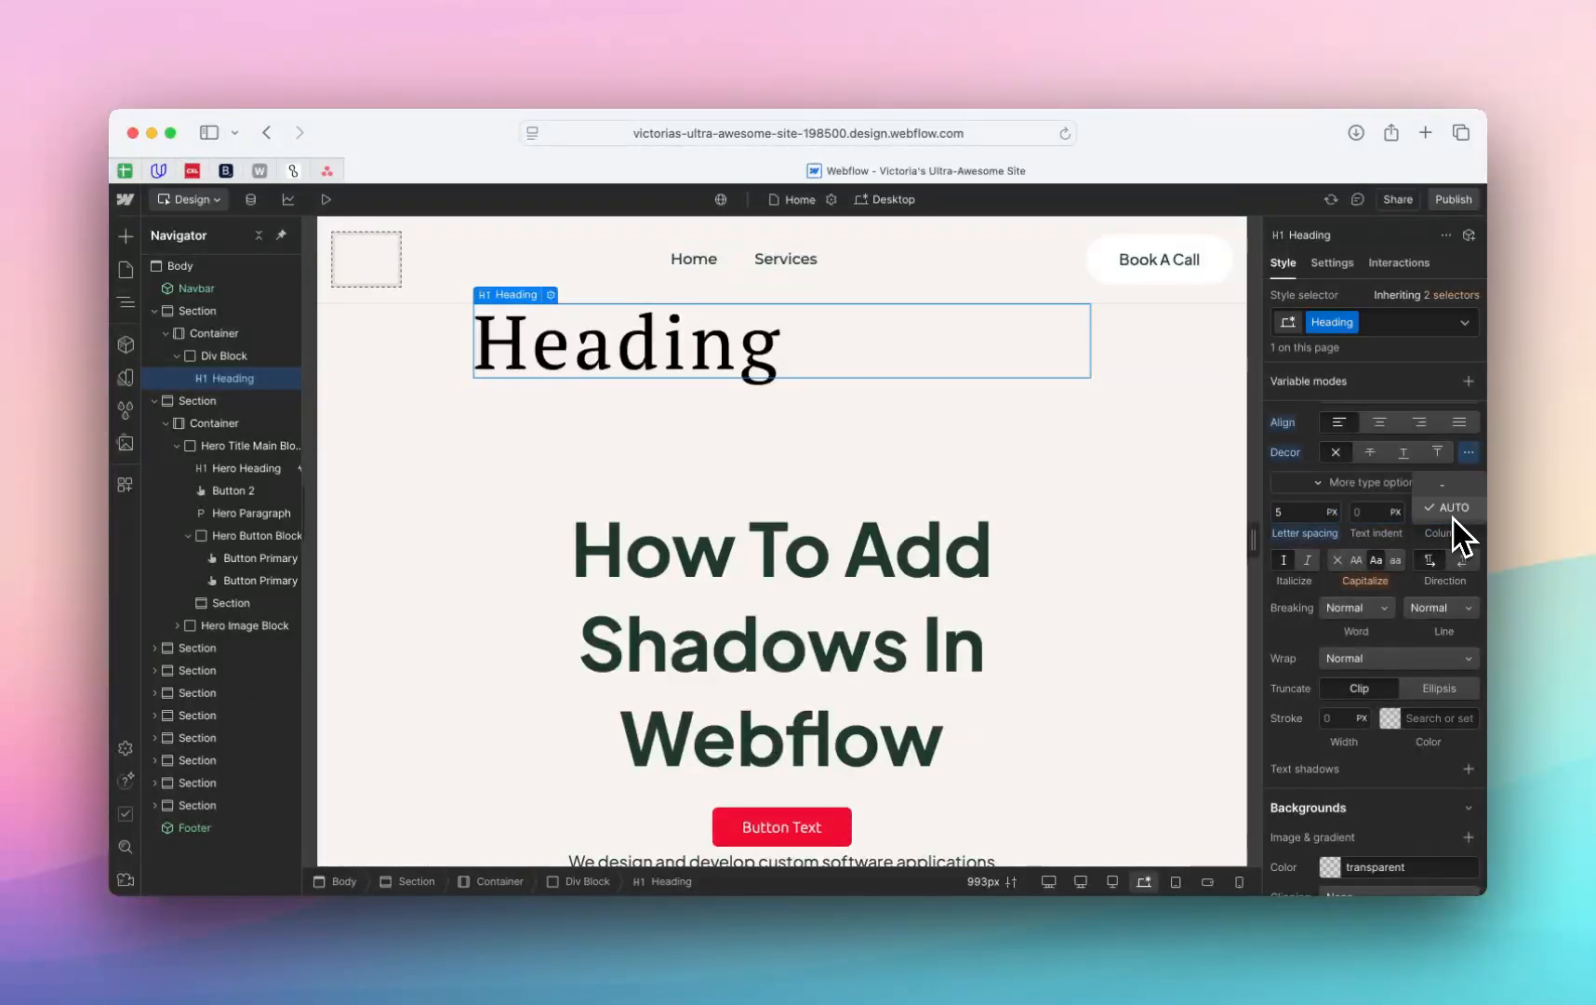
pyautogui.click(1451, 512)
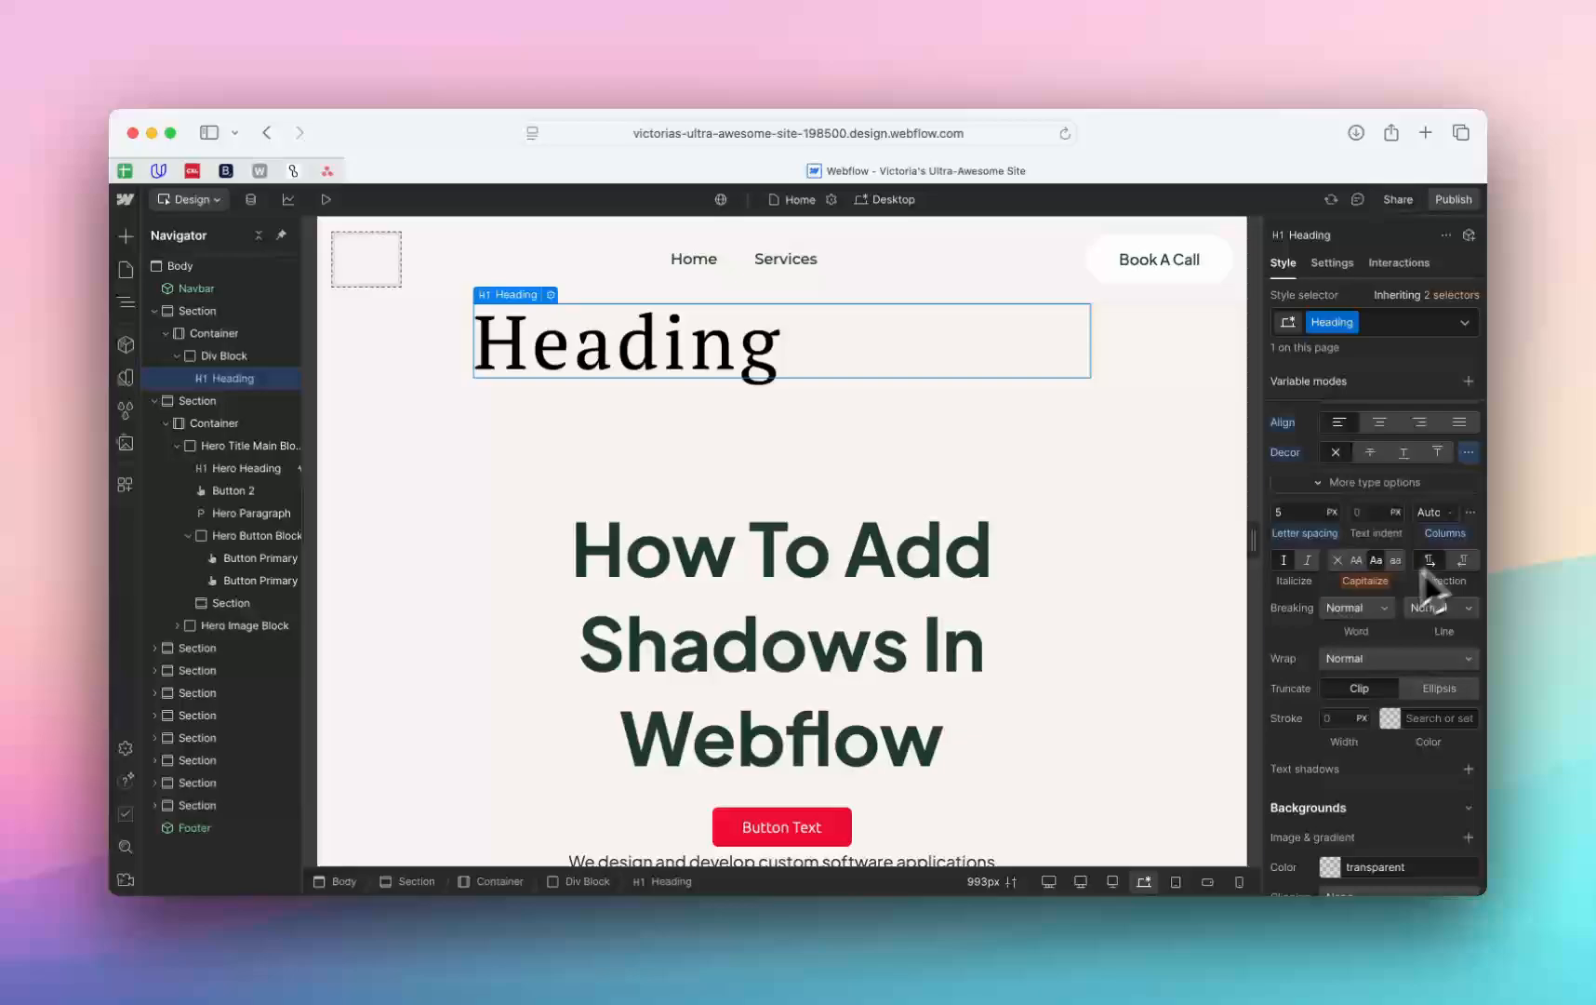
pyautogui.click(1308, 561)
pyautogui.click(1284, 561)
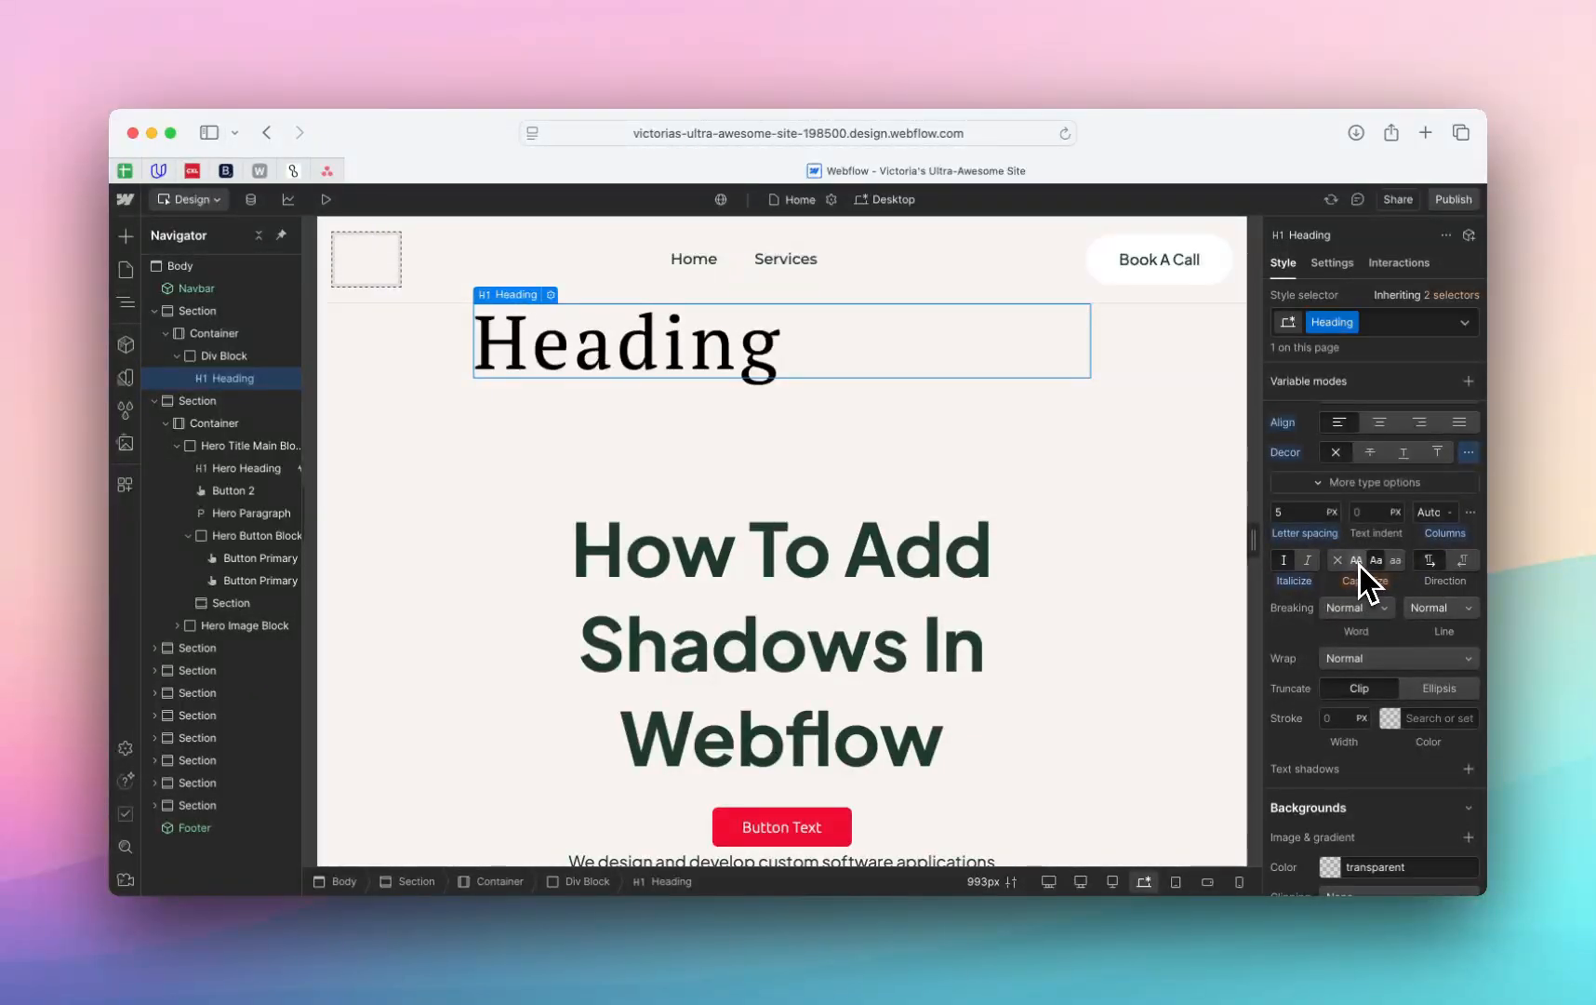
# - Try uppercase and lowercase on the heading before setting capitalization to none and text direction to left to right
pyautogui.click(1358, 561)
pyautogui.click(1396, 561)
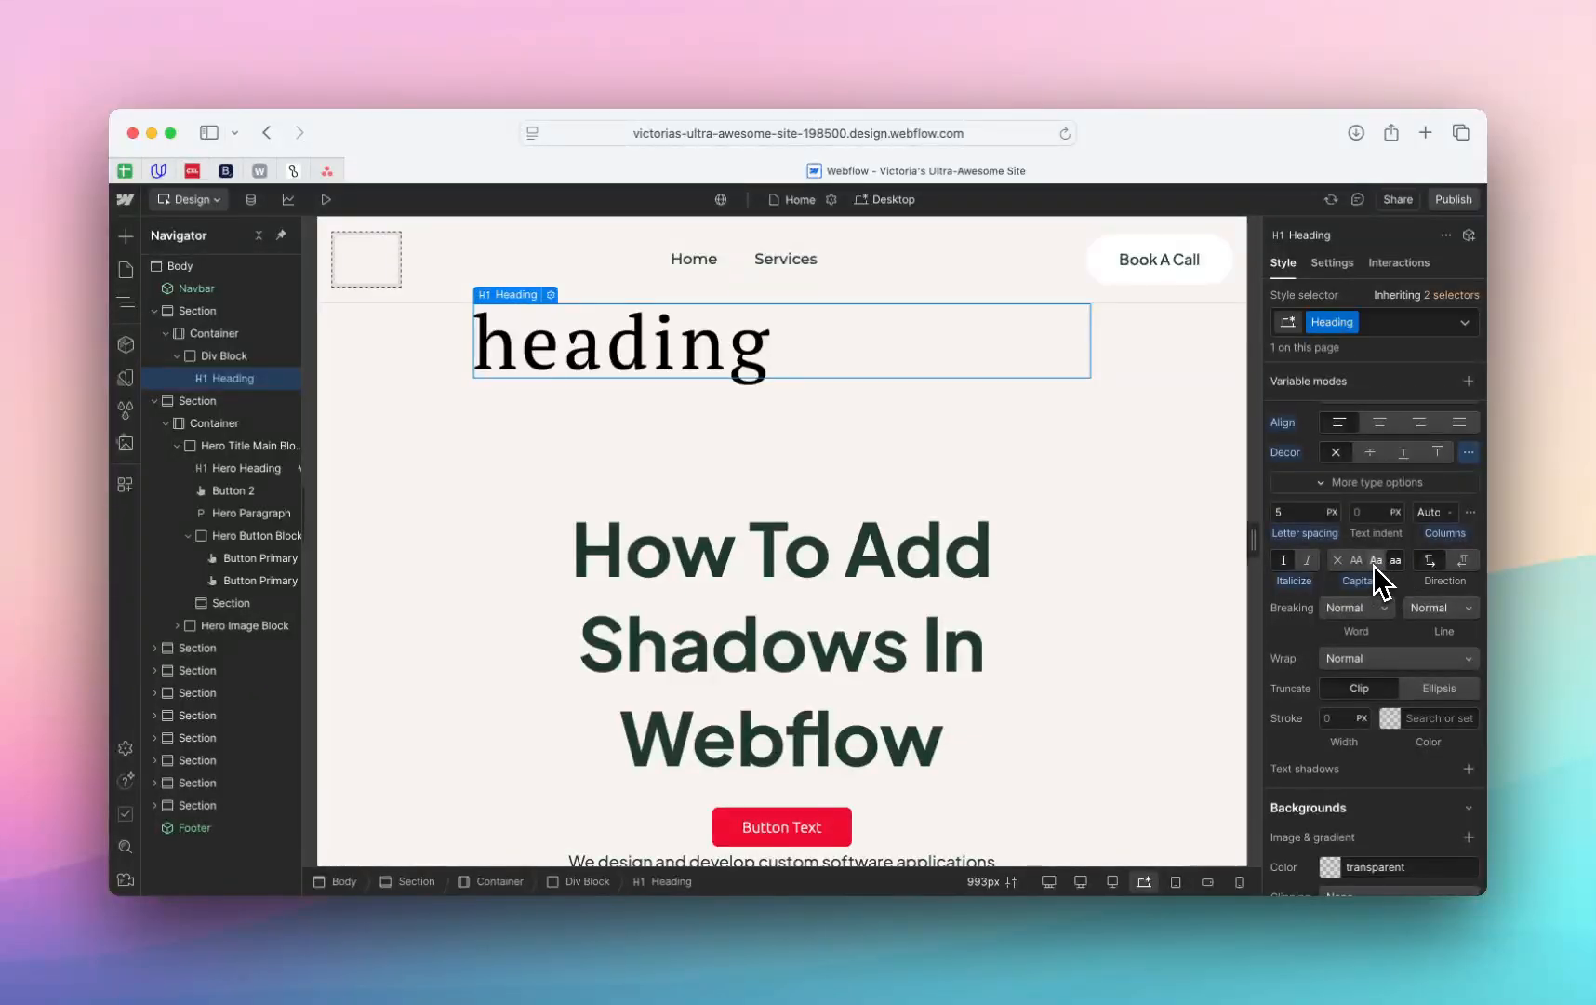
pyautogui.click(1375, 561)
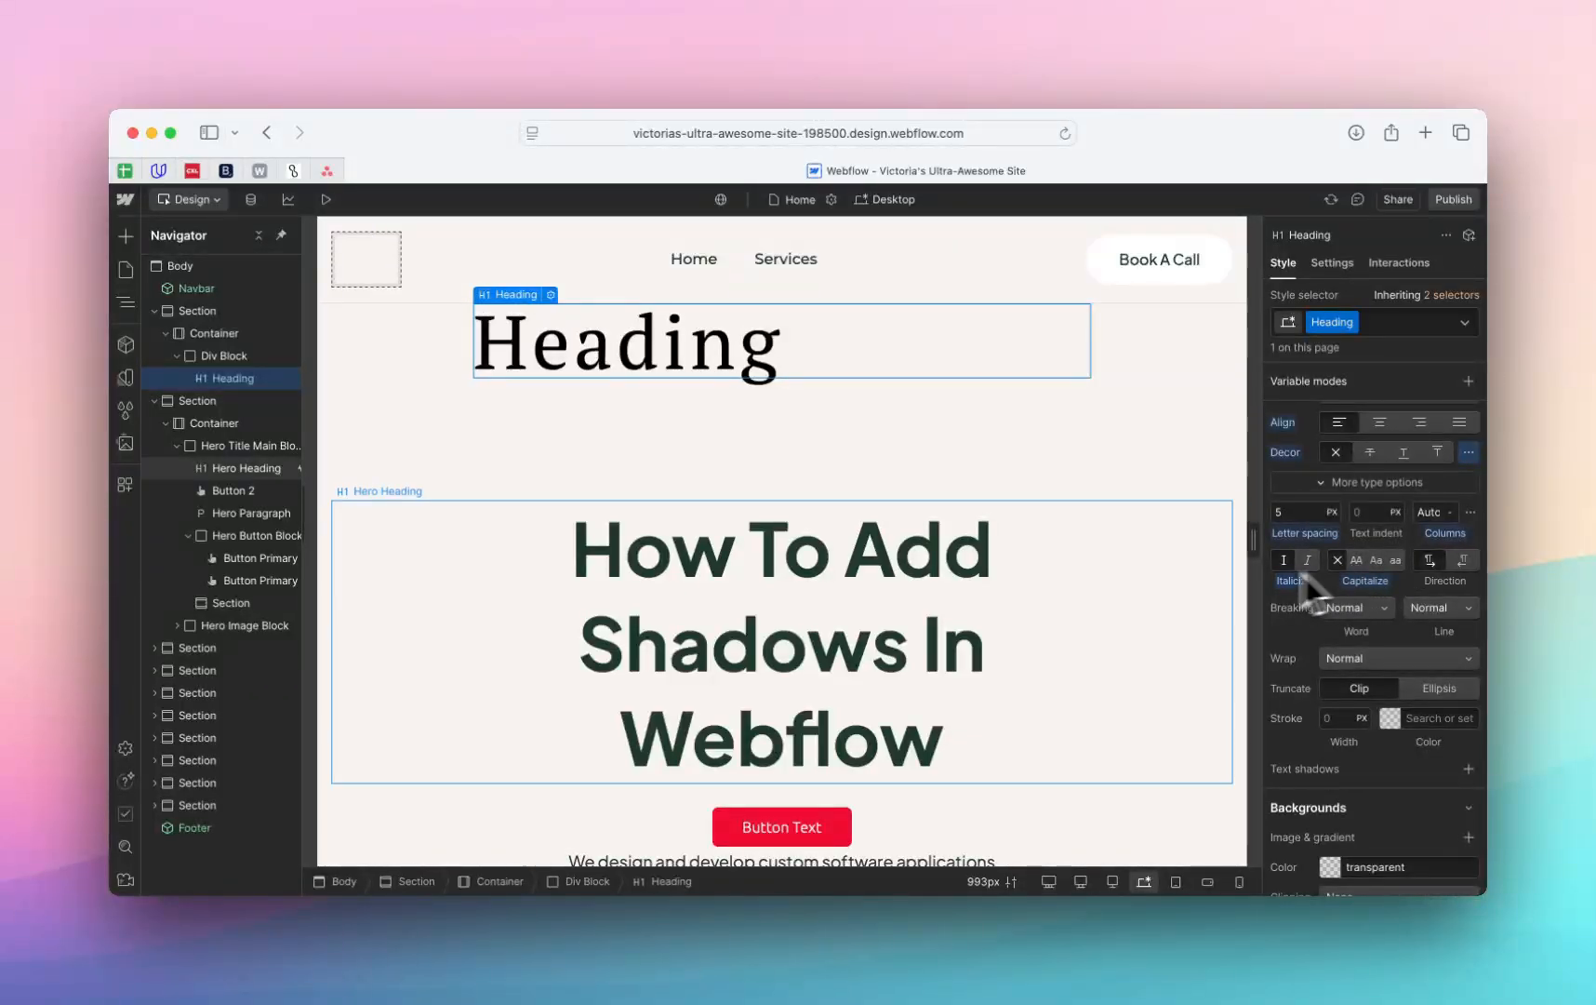
pyautogui.click(1432, 561)
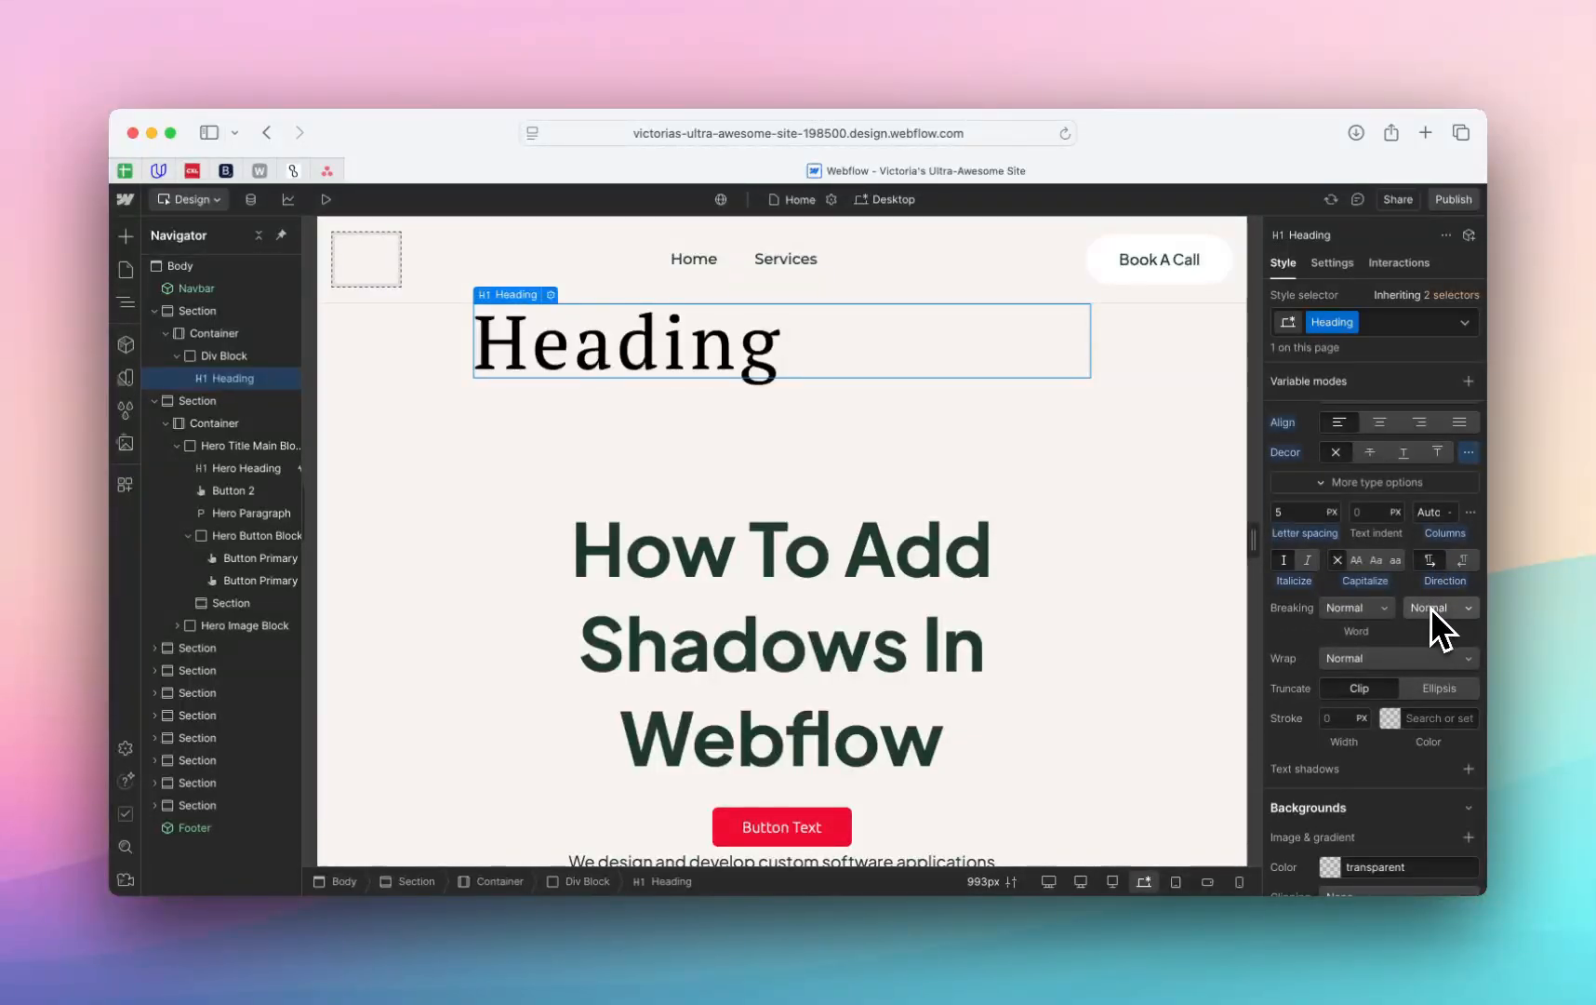
# - Set the heading's word breaking to Break all and check the available text wrap options
pyautogui.scroll(-1, 1431, 608)
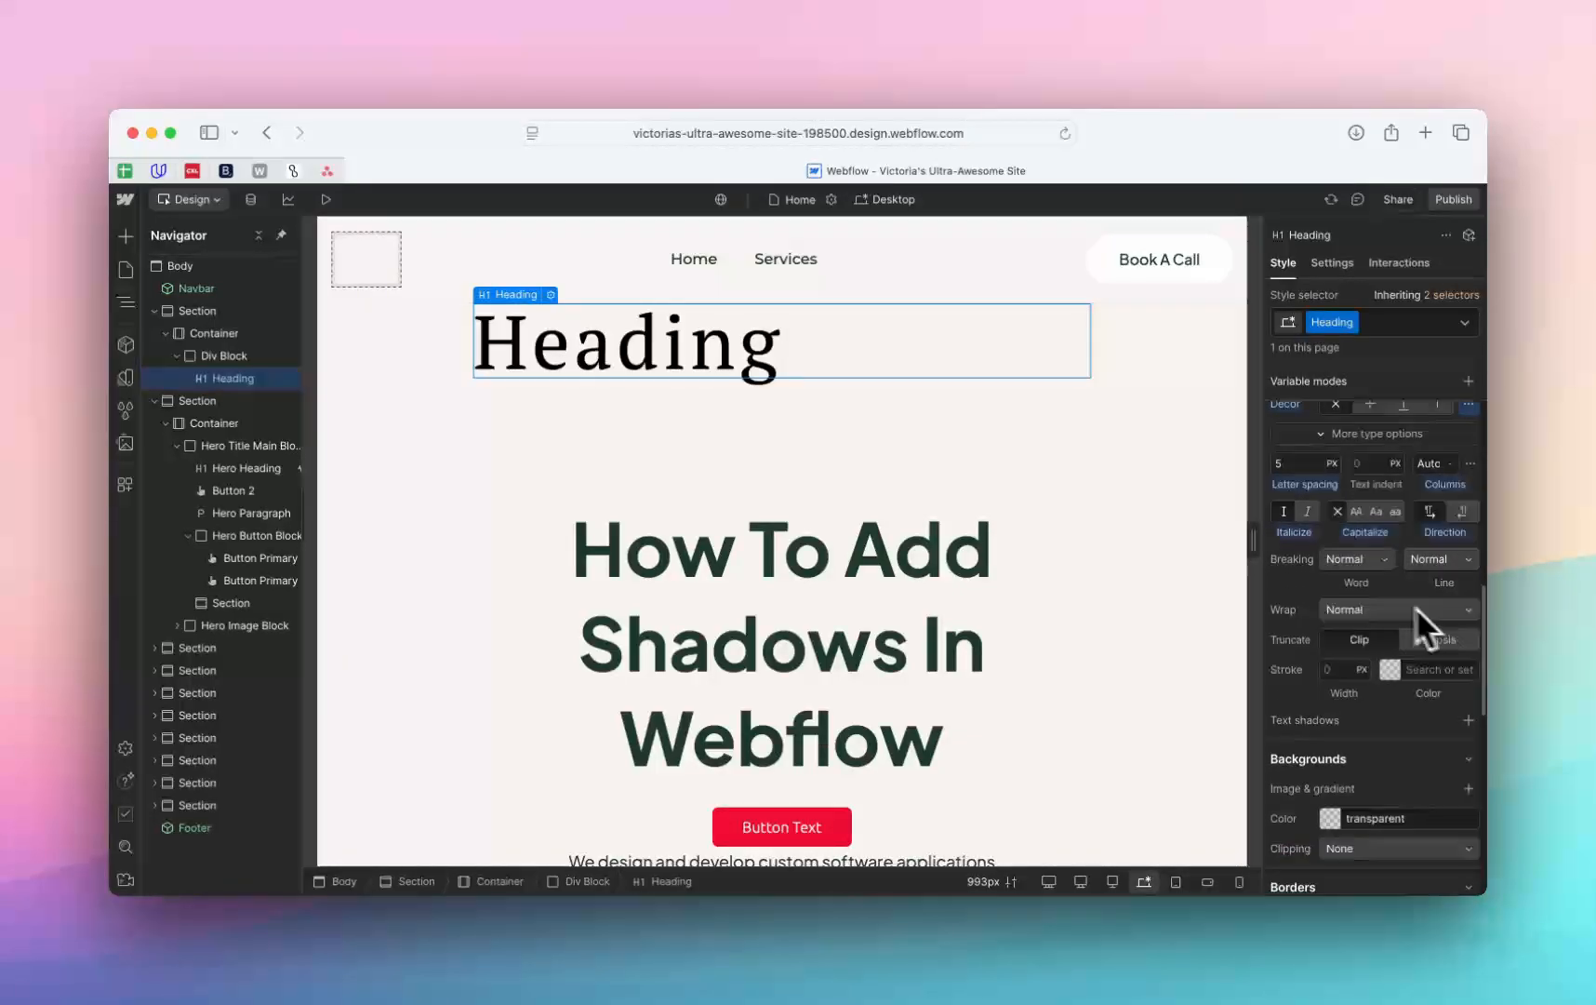
pyautogui.click(1358, 564)
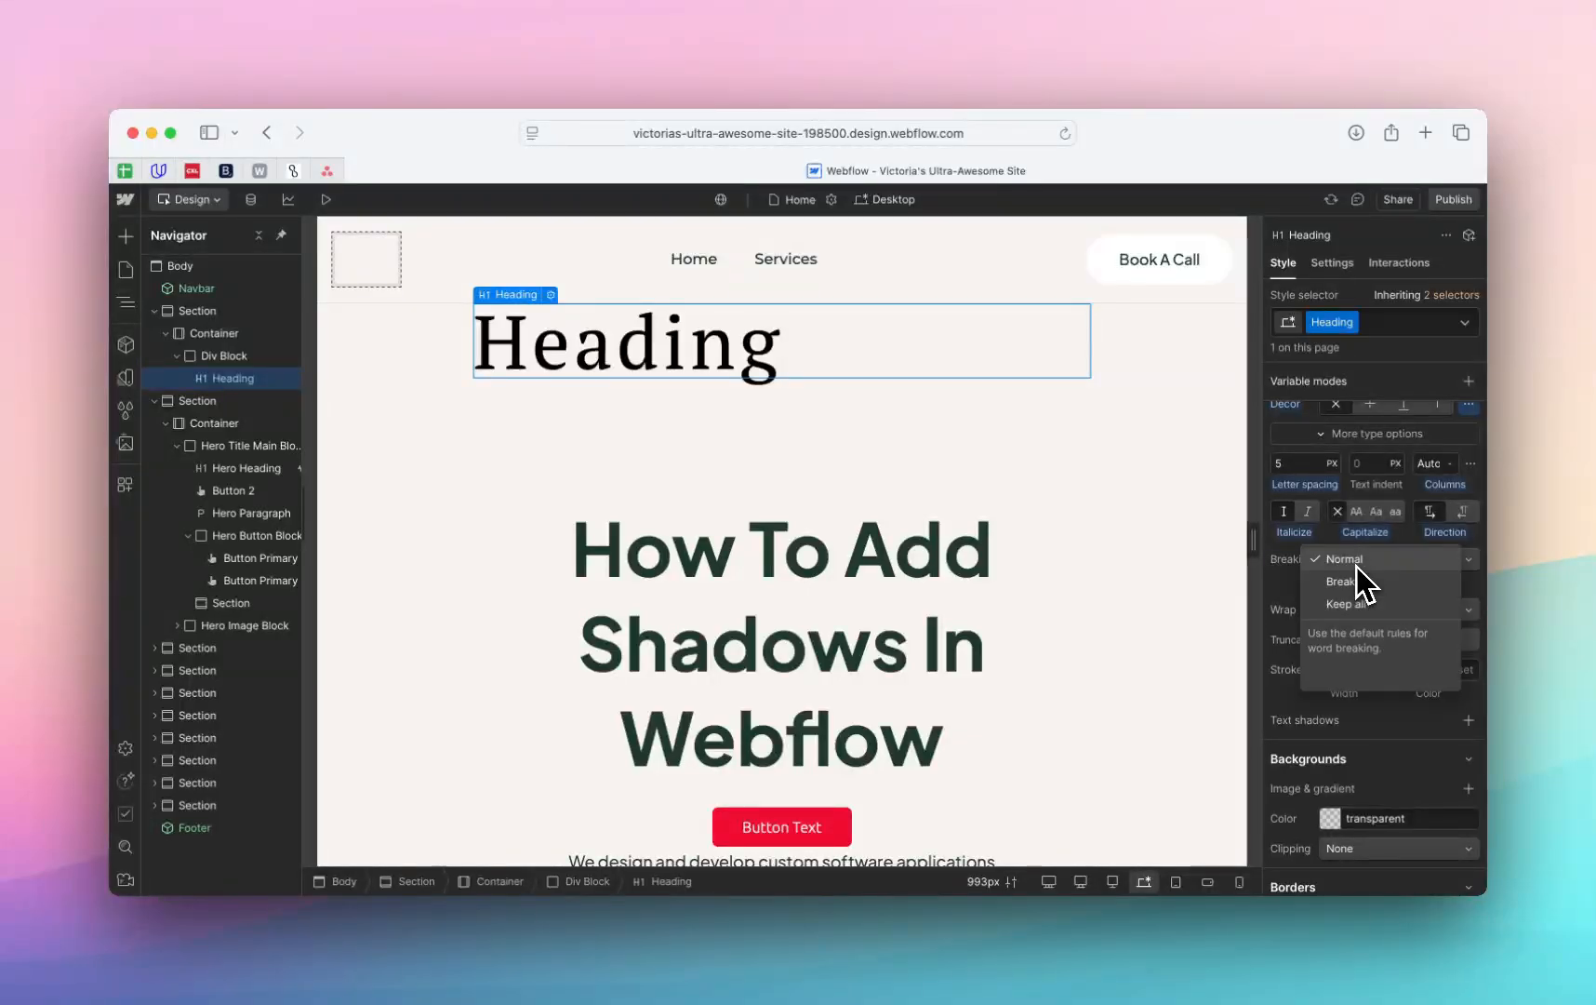
pyautogui.click(1358, 573)
pyautogui.scroll(-1, 1386, 574)
pyautogui.click(1398, 569)
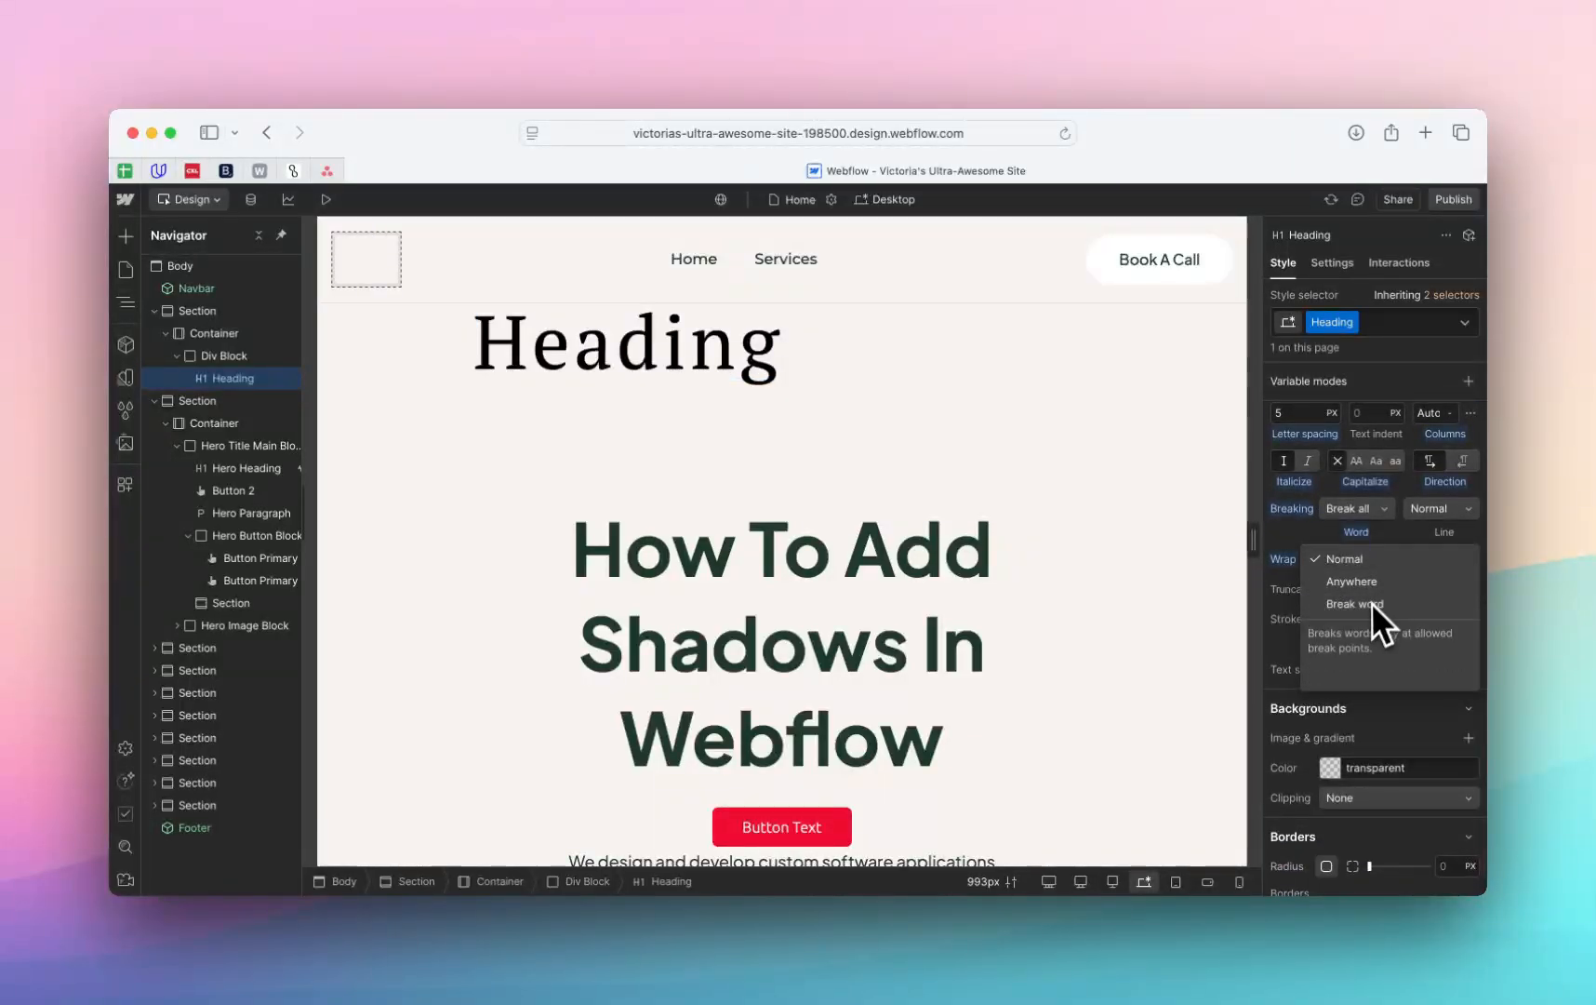
pyautogui.click(1325, 553)
pyautogui.scroll(-1, 1327, 567)
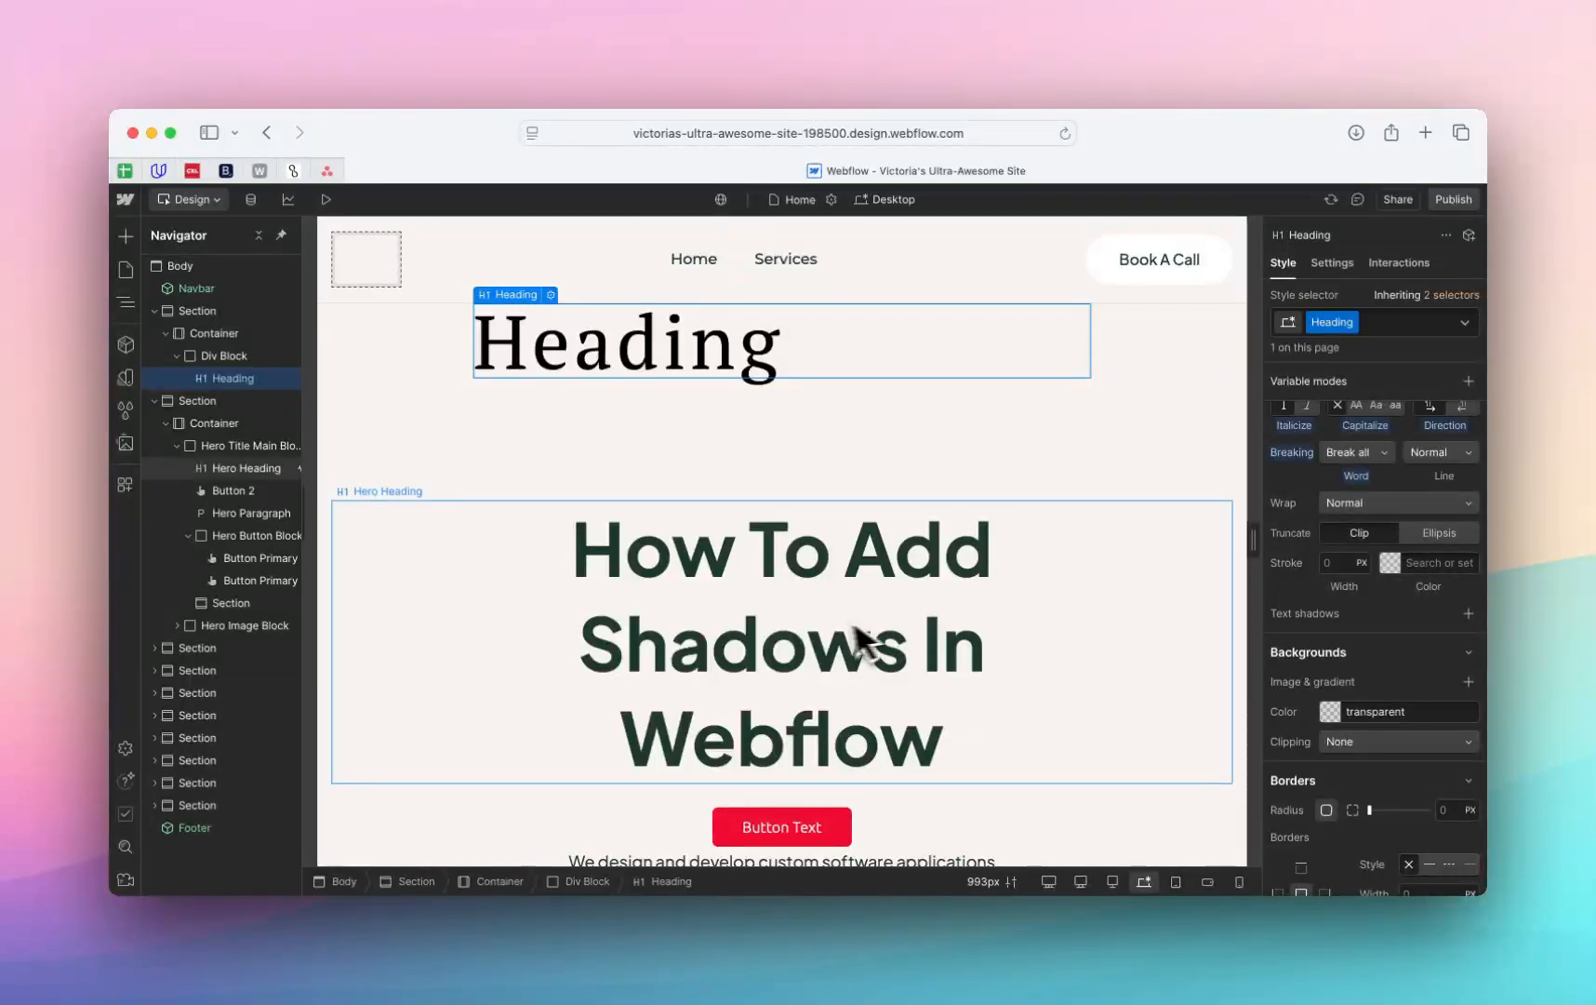
# - Set the heading's truncation to Clip and its text stroke width to 3 px
pyautogui.scroll(-4, 837, 642)
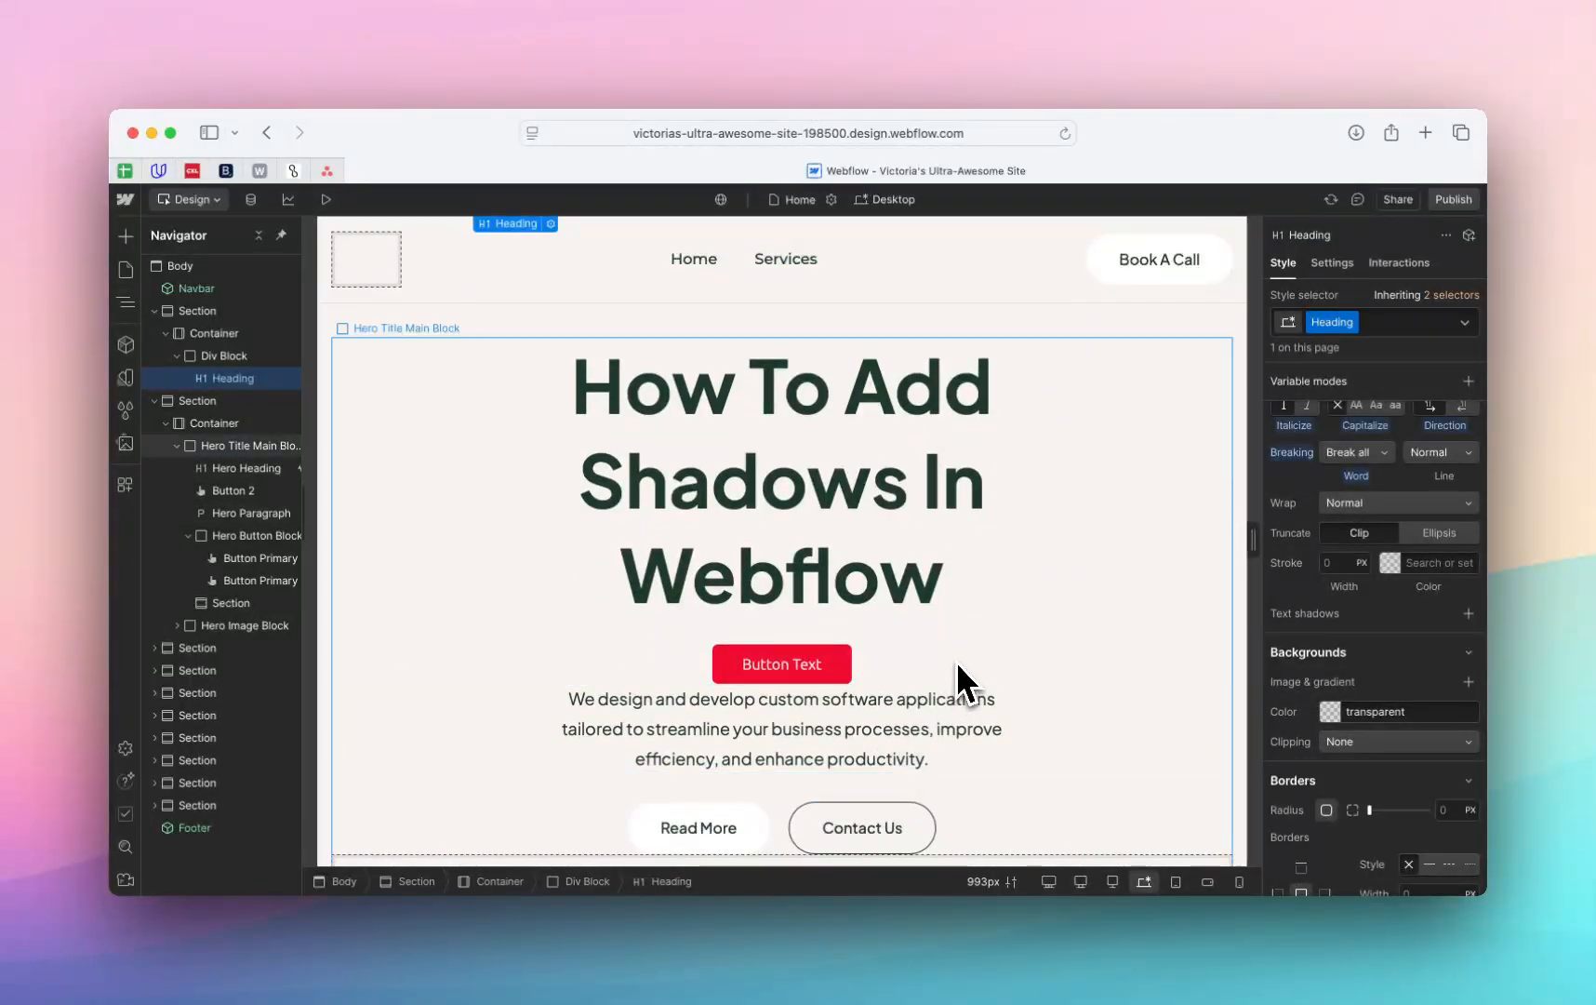
pyautogui.scroll(4, 956, 662)
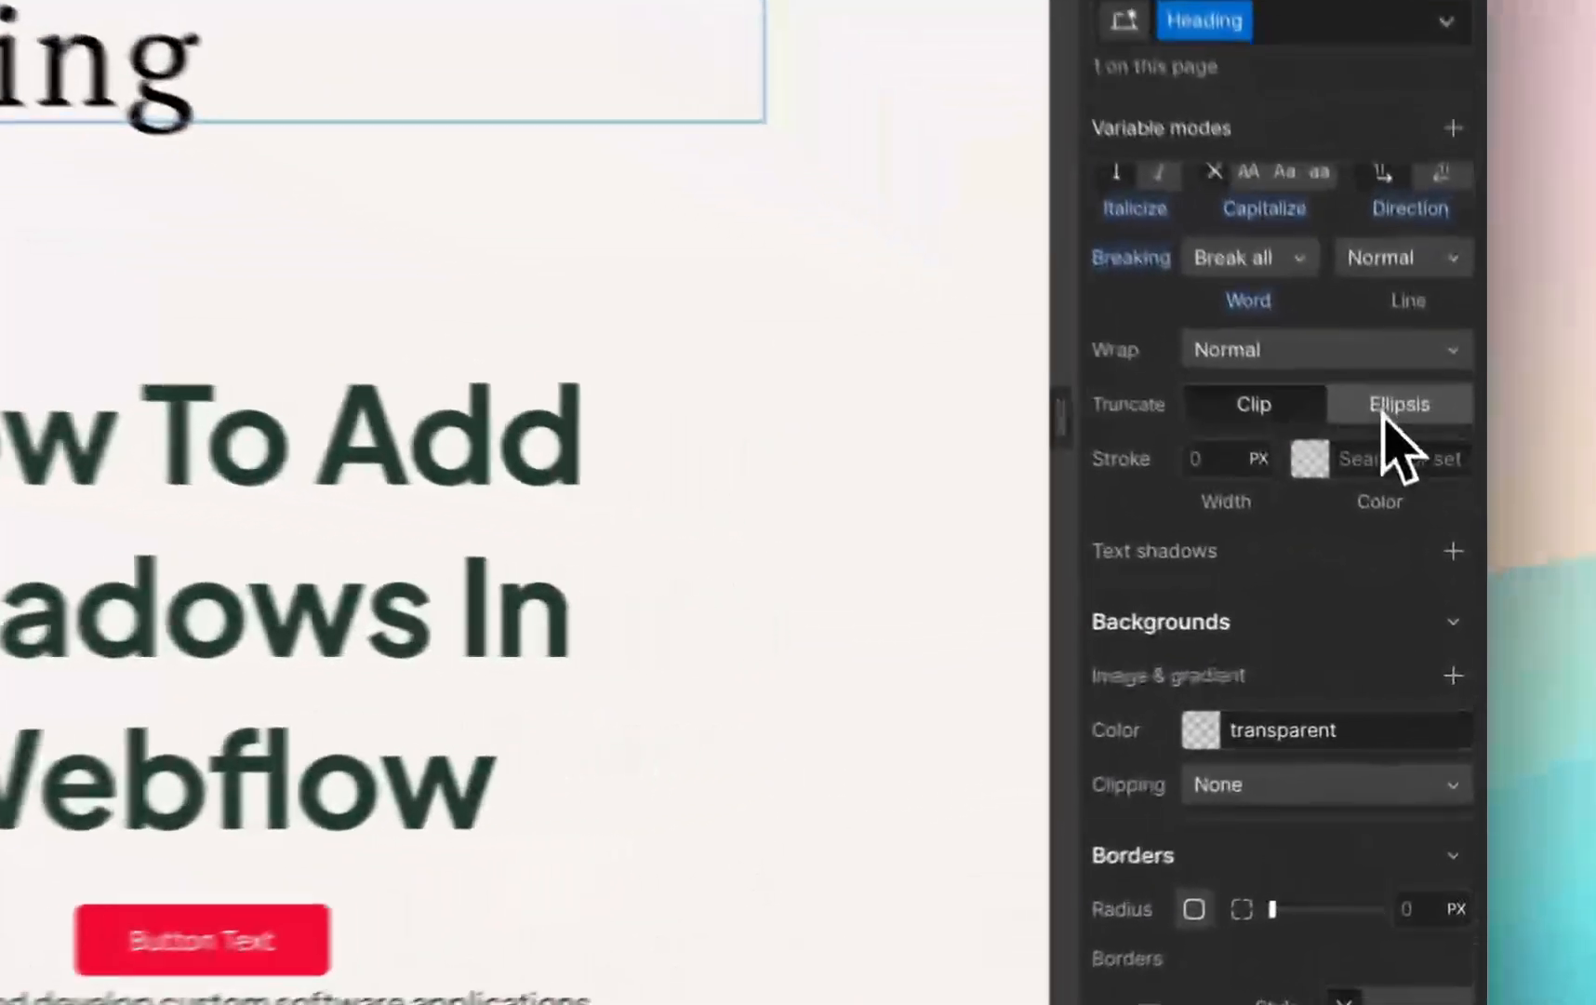
pyautogui.click(1360, 532)
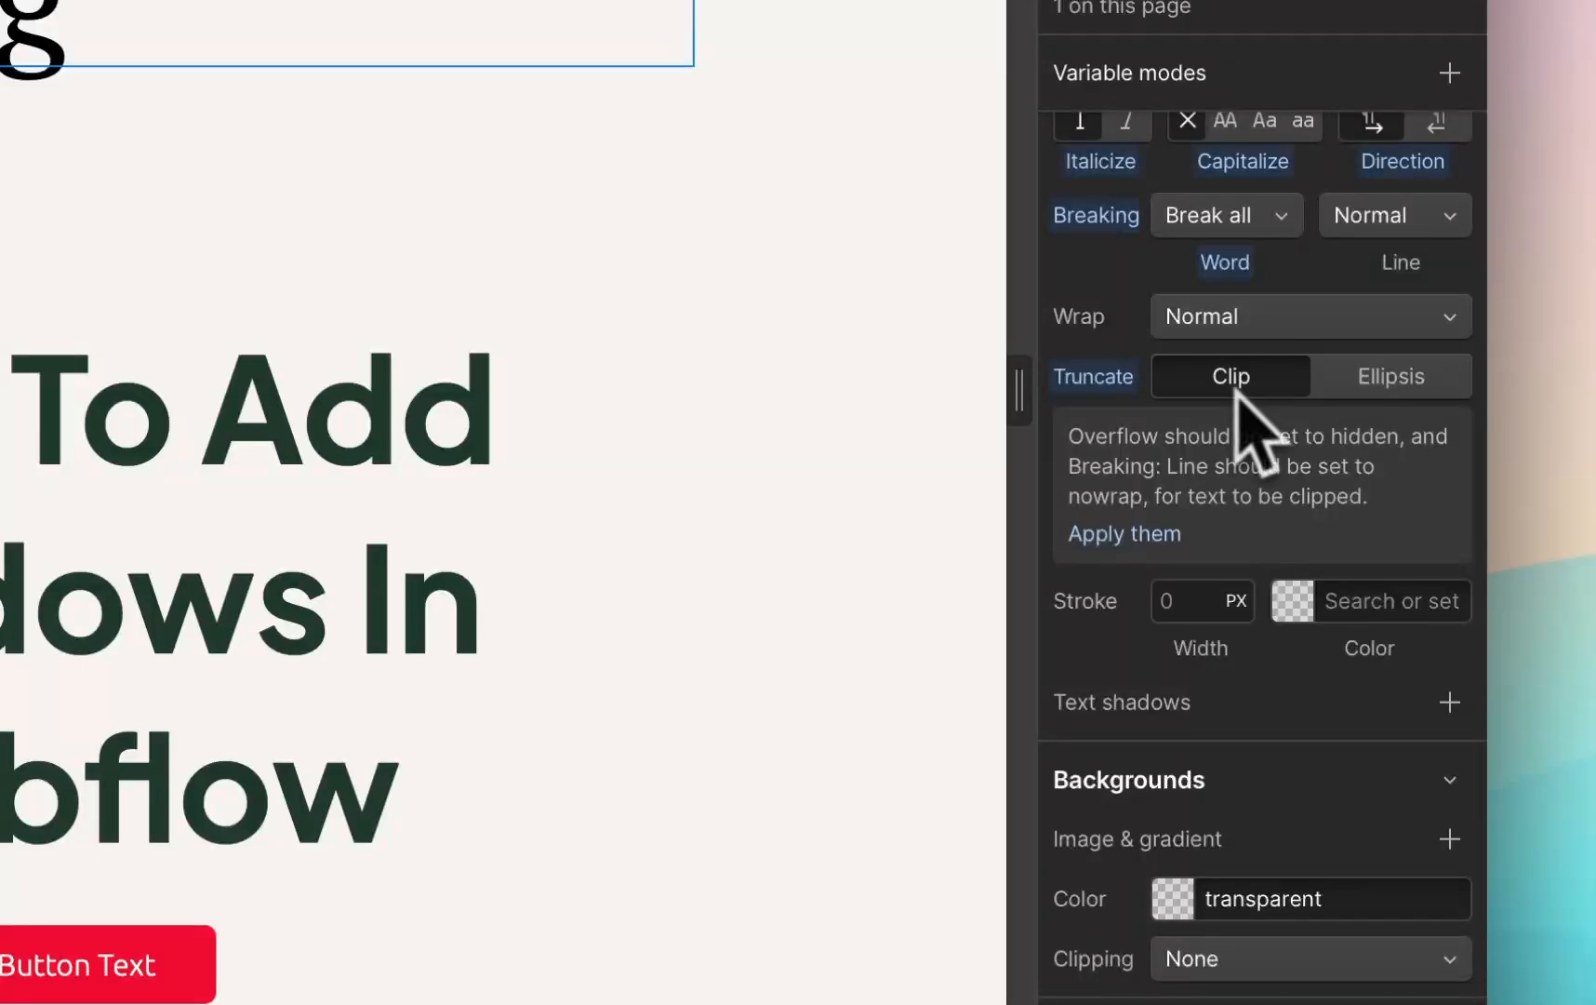
pyautogui.click(1194, 607)
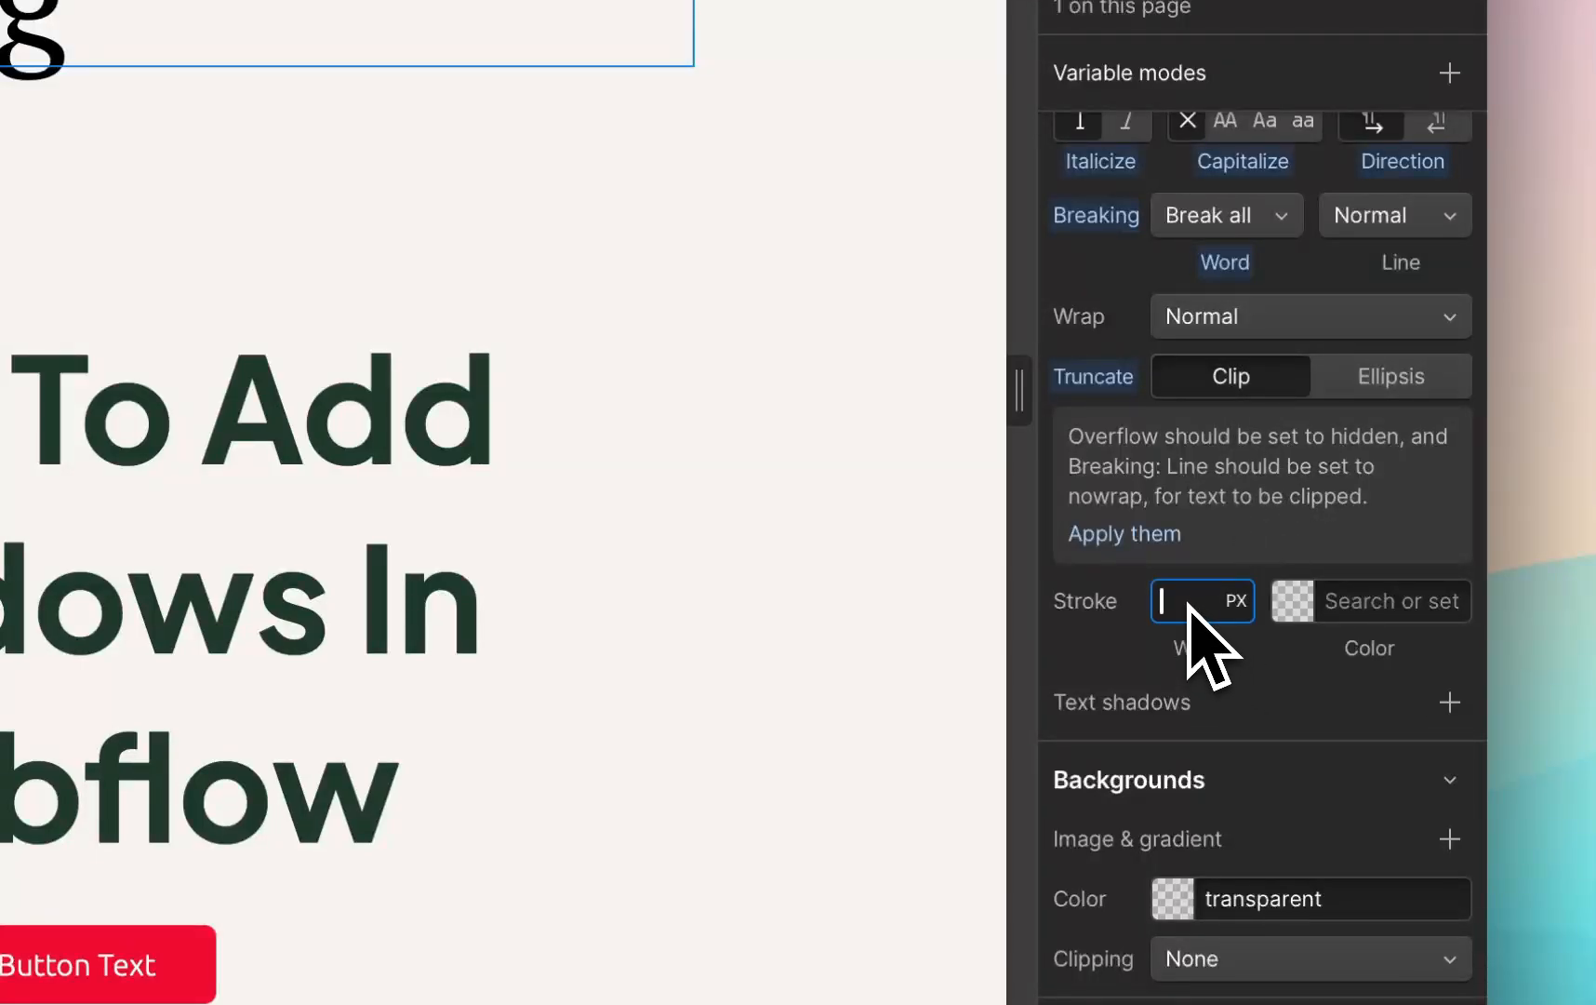
pyautogui.write('3px')
pyautogui.press('Return')
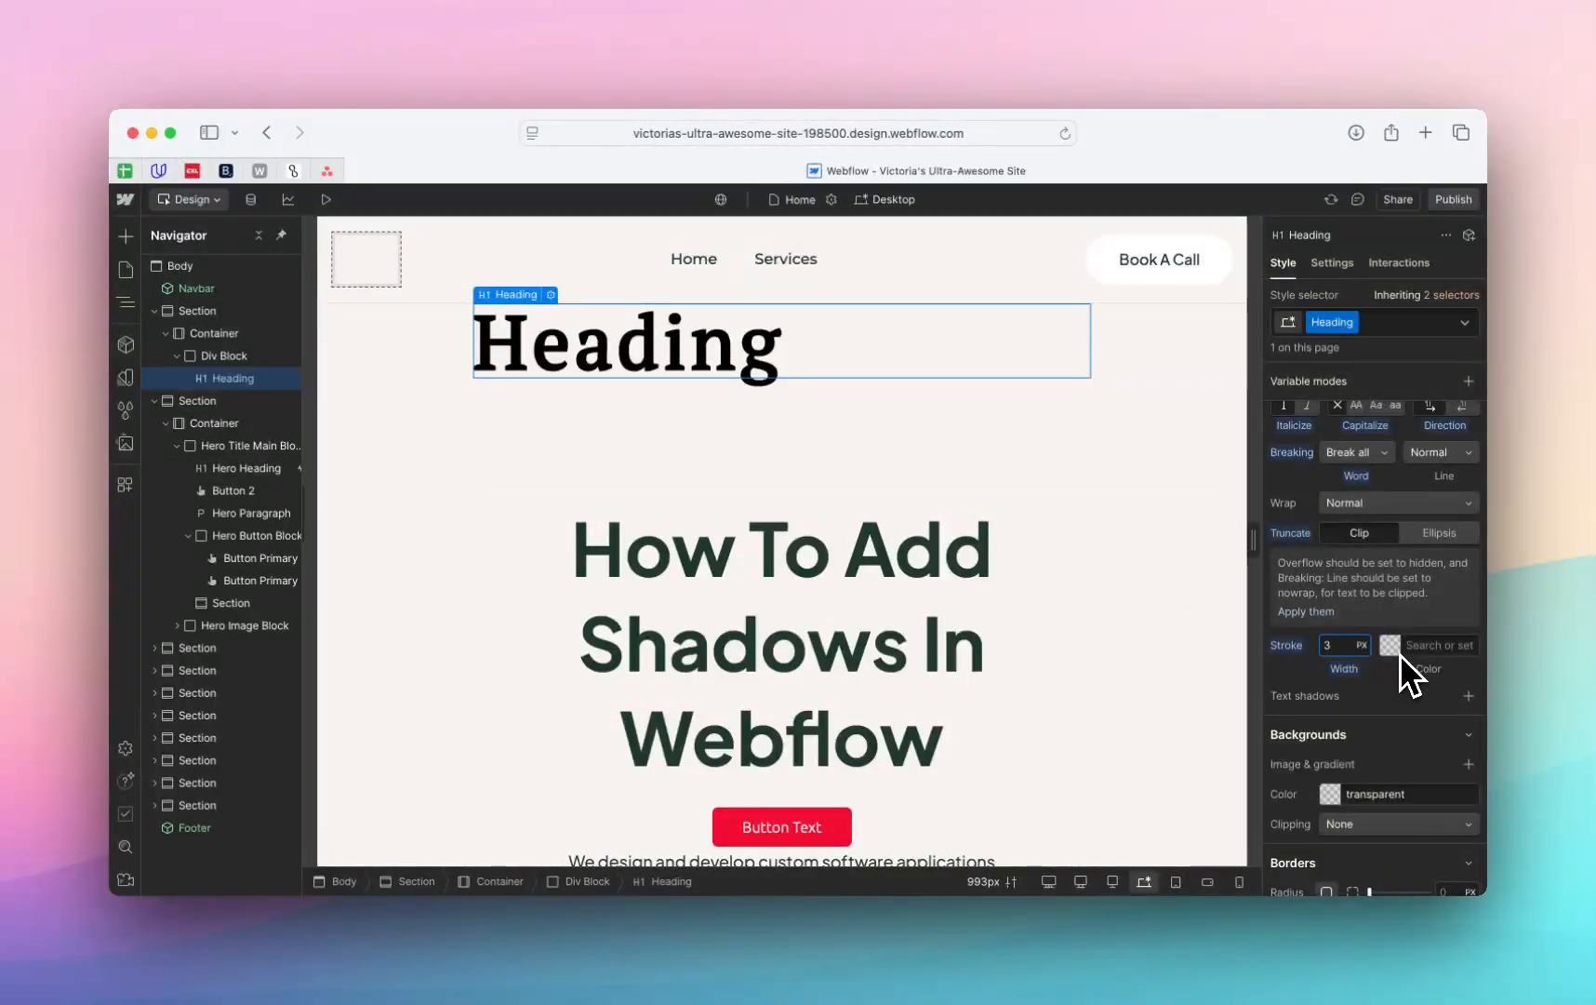
# - Add a text shadow to the heading with an X offset of -2 px and a Y offset of 4 px
pyautogui.scroll(-1, 1398, 696)
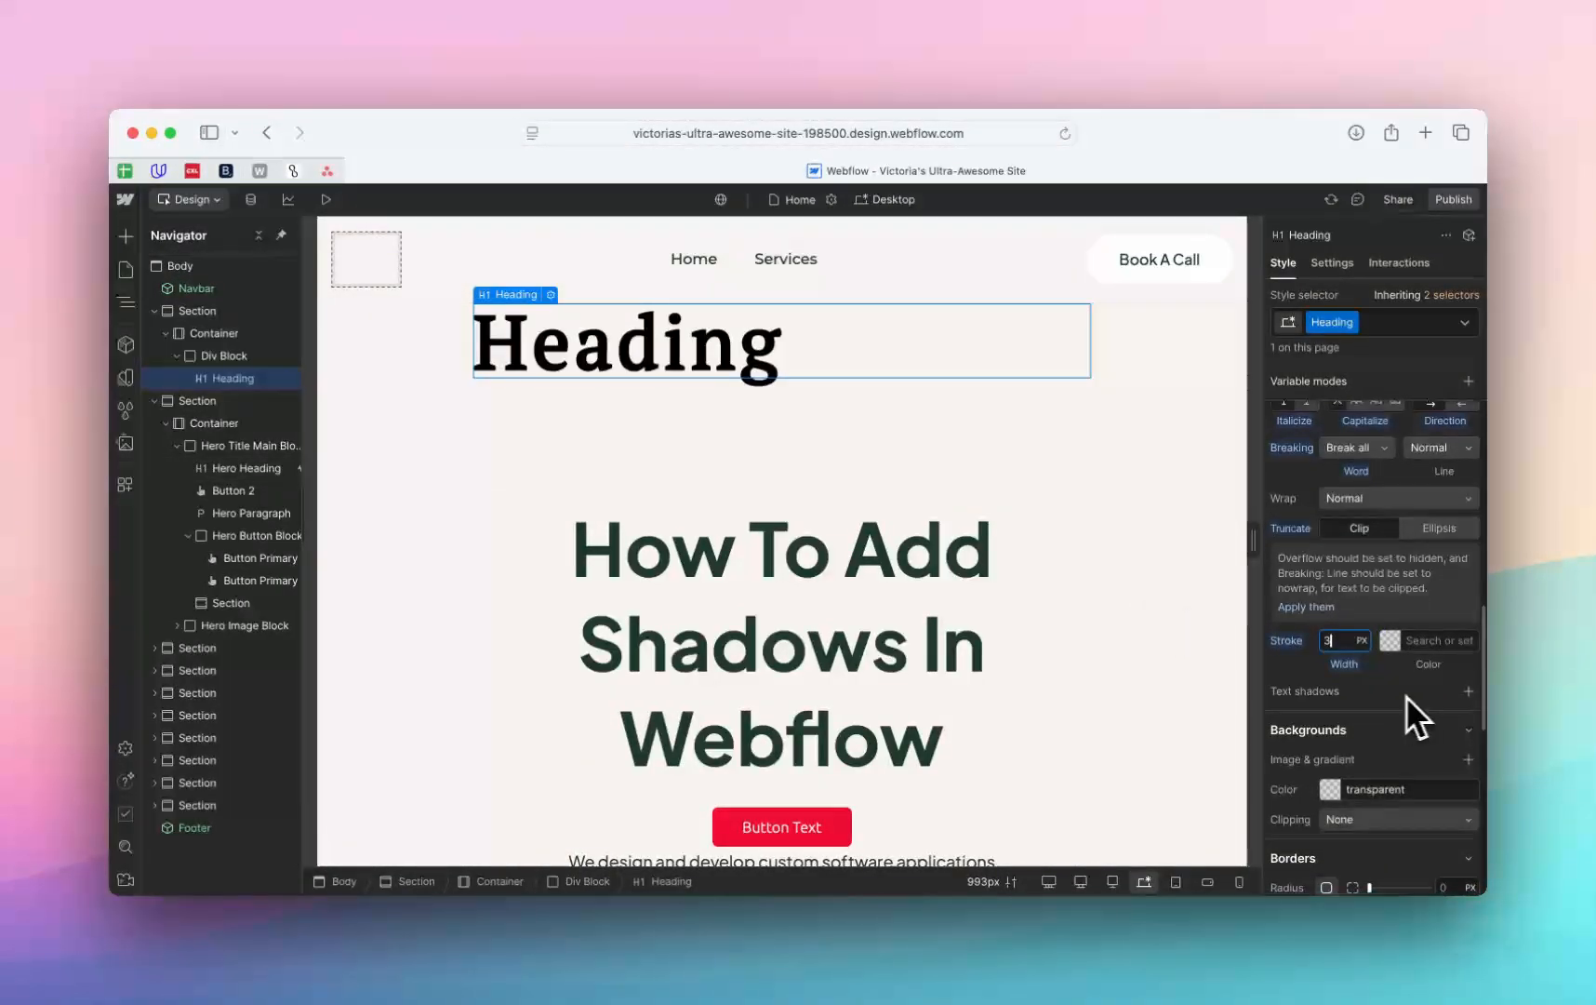
pyautogui.click(1469, 691)
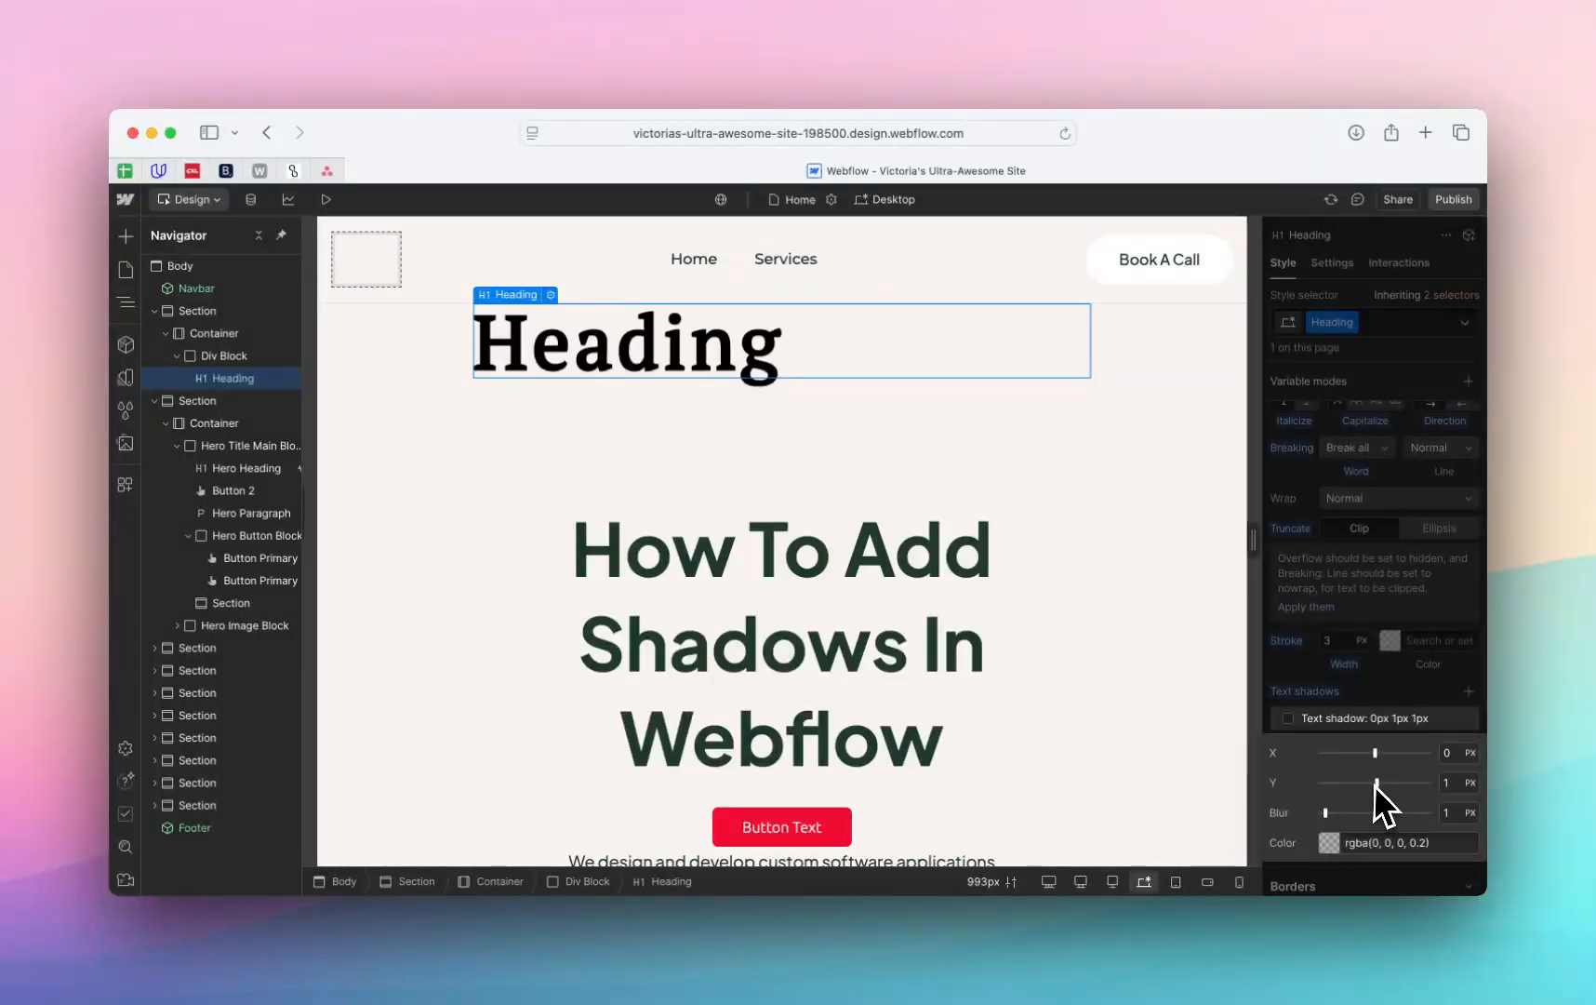
pyautogui.moveTo(1375, 784)
pyautogui.mouseDown()
pyautogui.moveTo(1394, 783)
pyautogui.moveTo(1352, 790)
pyautogui.moveTo(1385, 791)
pyautogui.moveTo(1371, 757)
pyautogui.mouseUp()
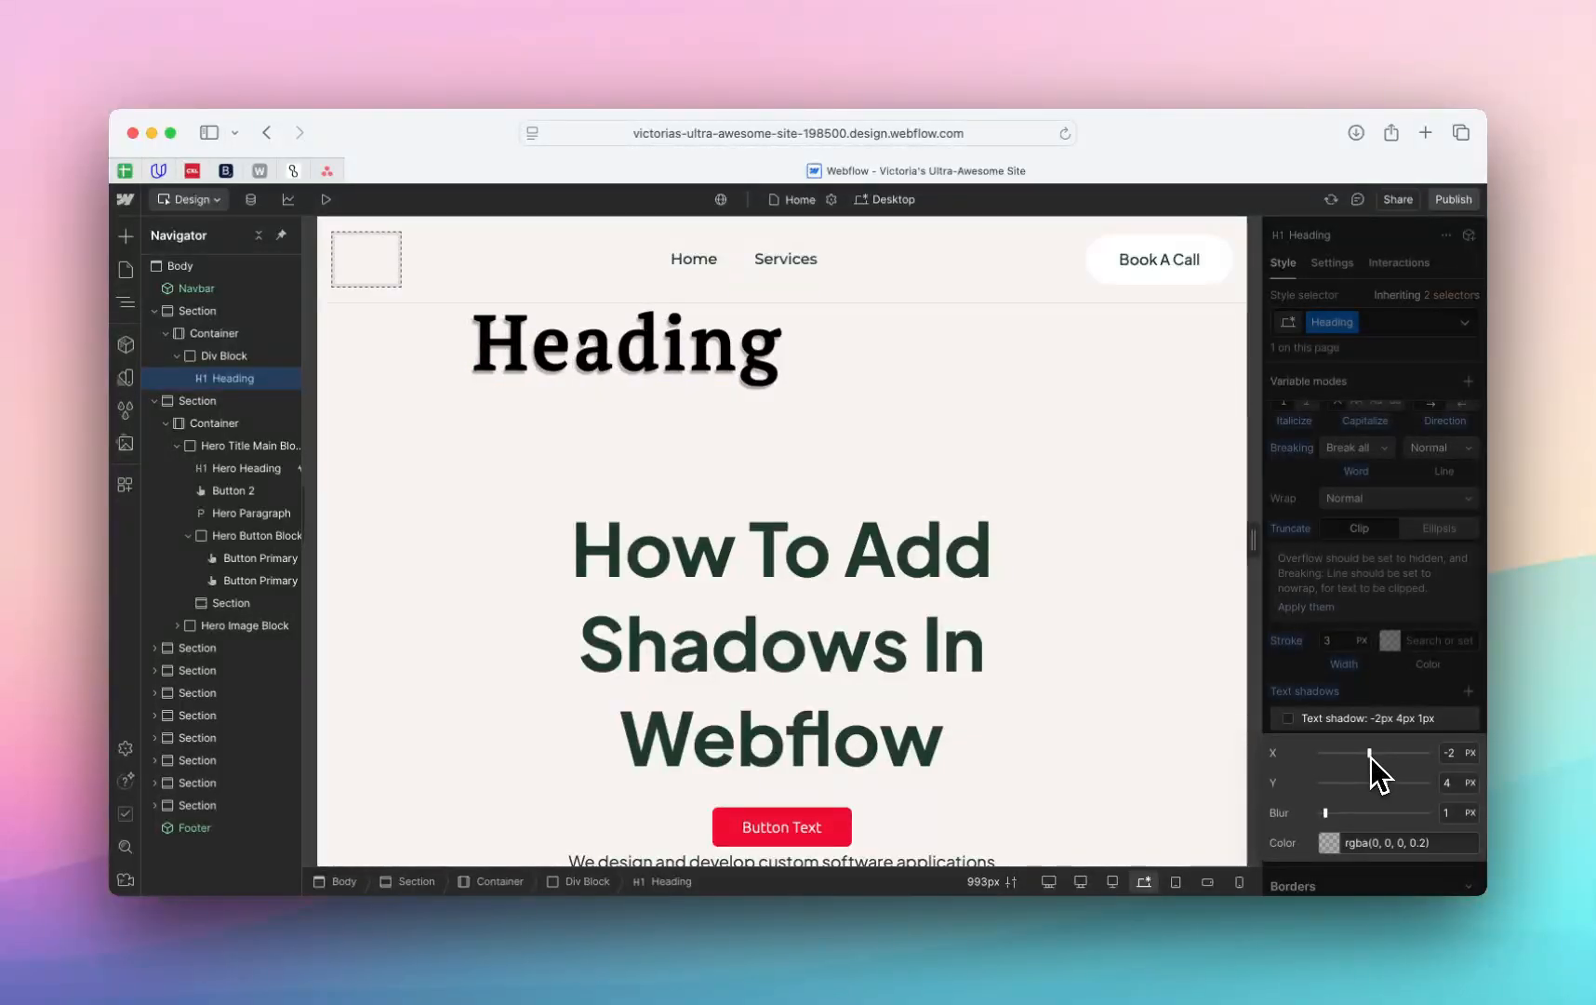
pyautogui.click(1319, 693)
pyautogui.scroll(10, 1351, 620)
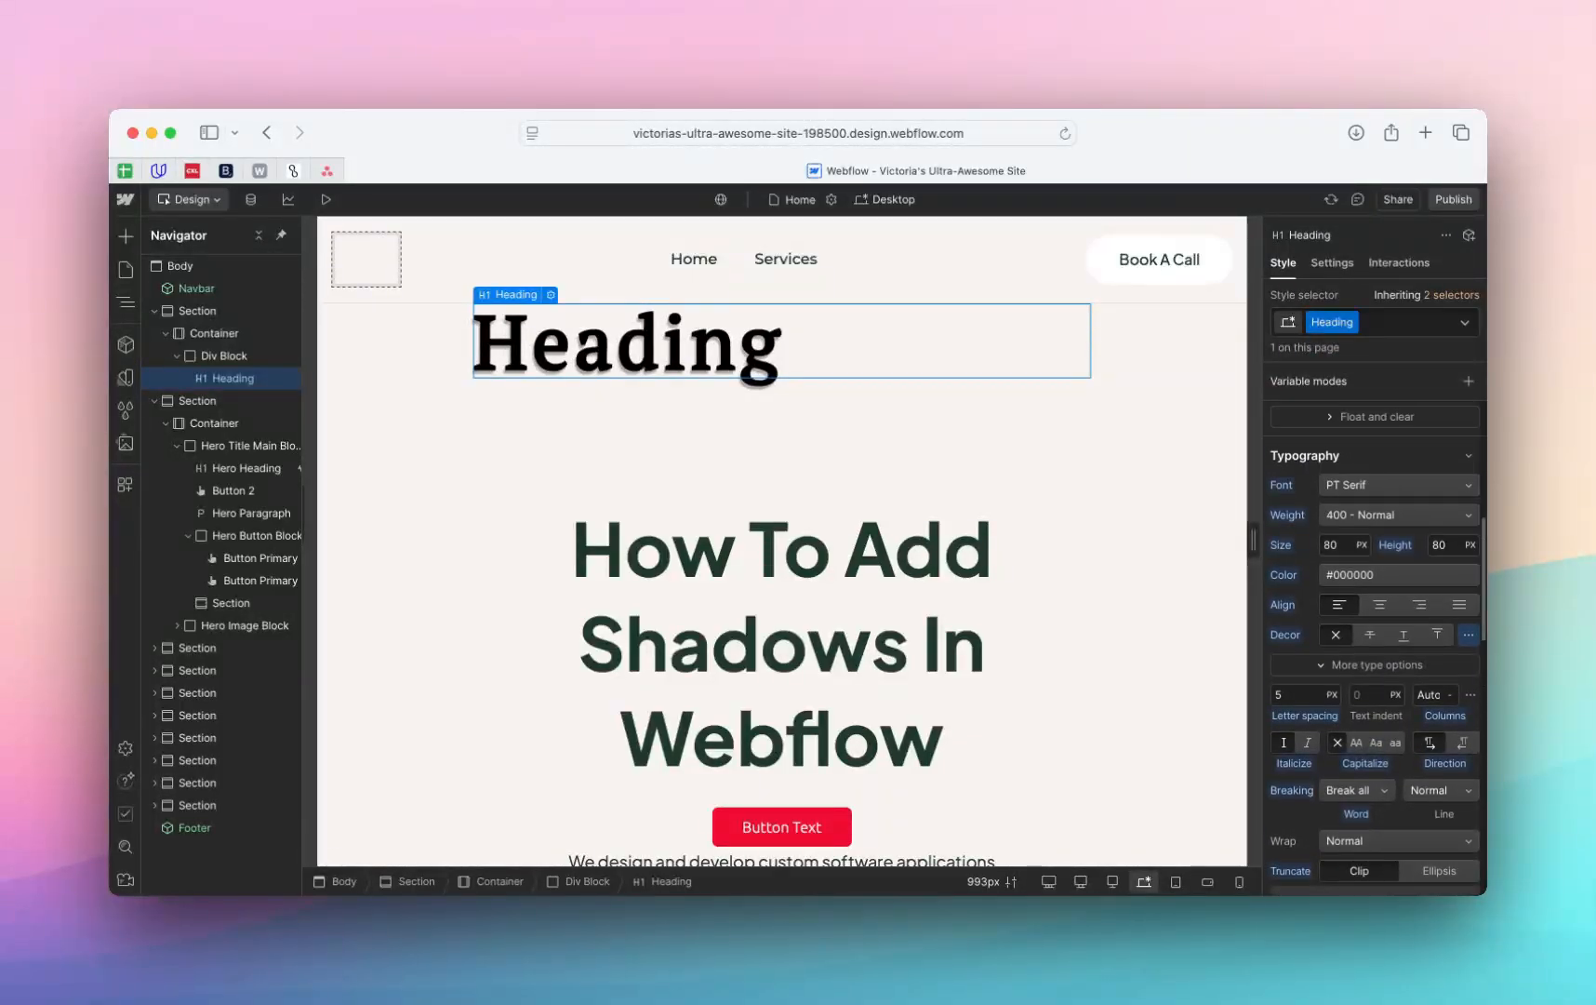
pyautogui.scroll(-8, 1375, 633)
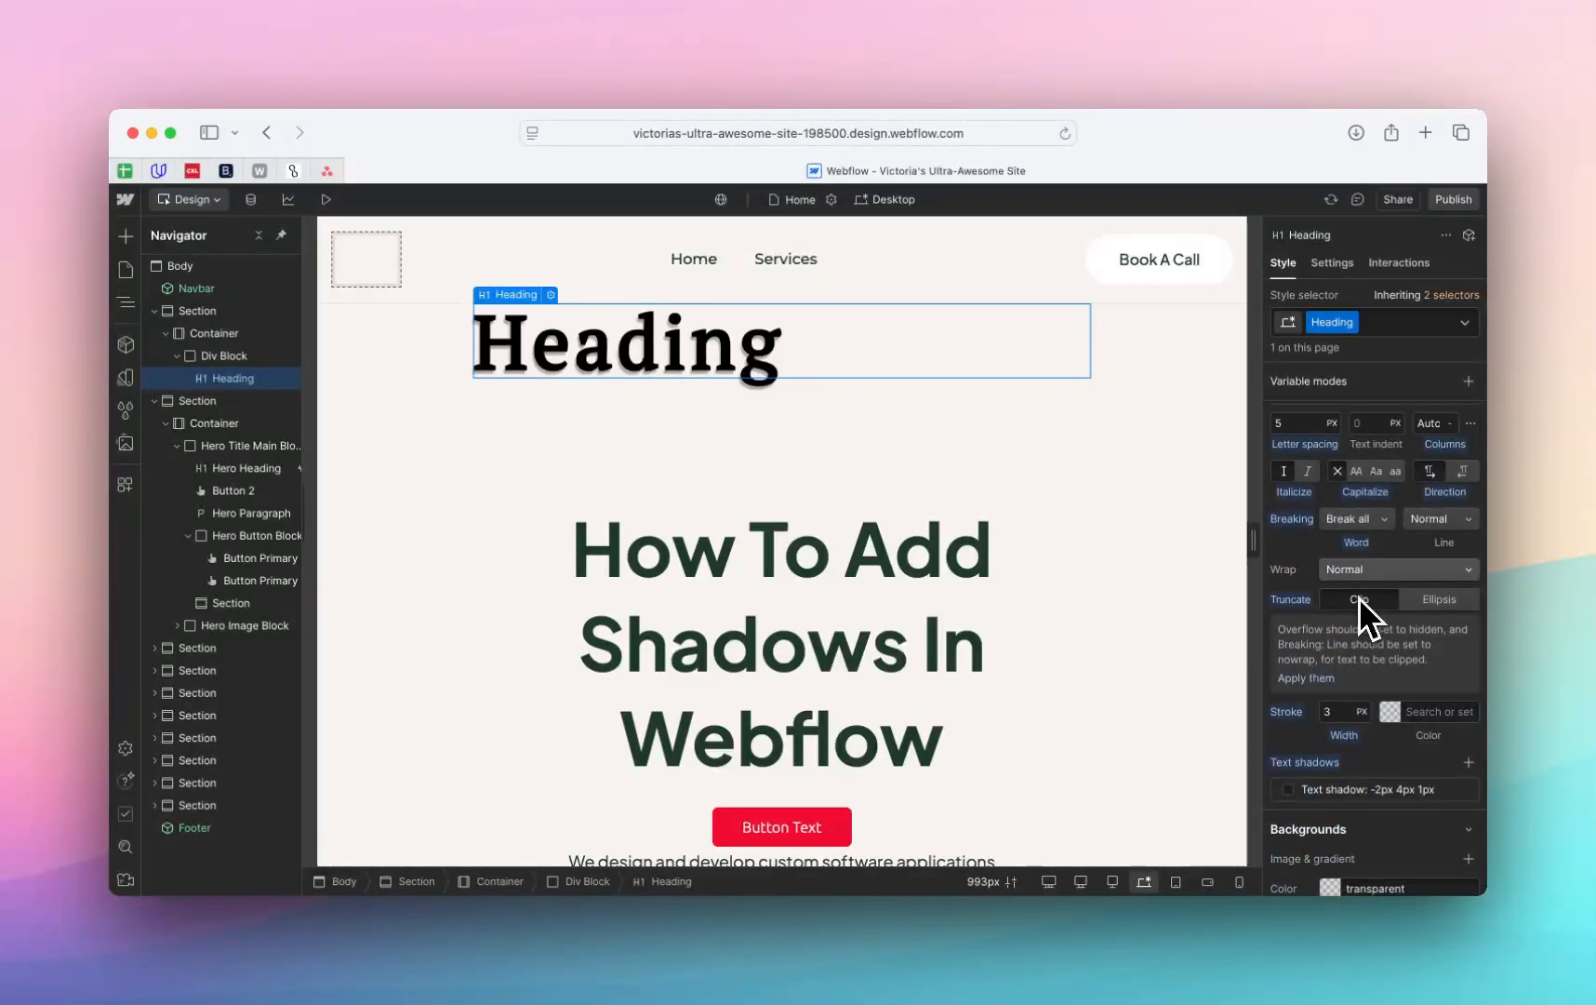
pyautogui.scroll(5, 1354, 577)
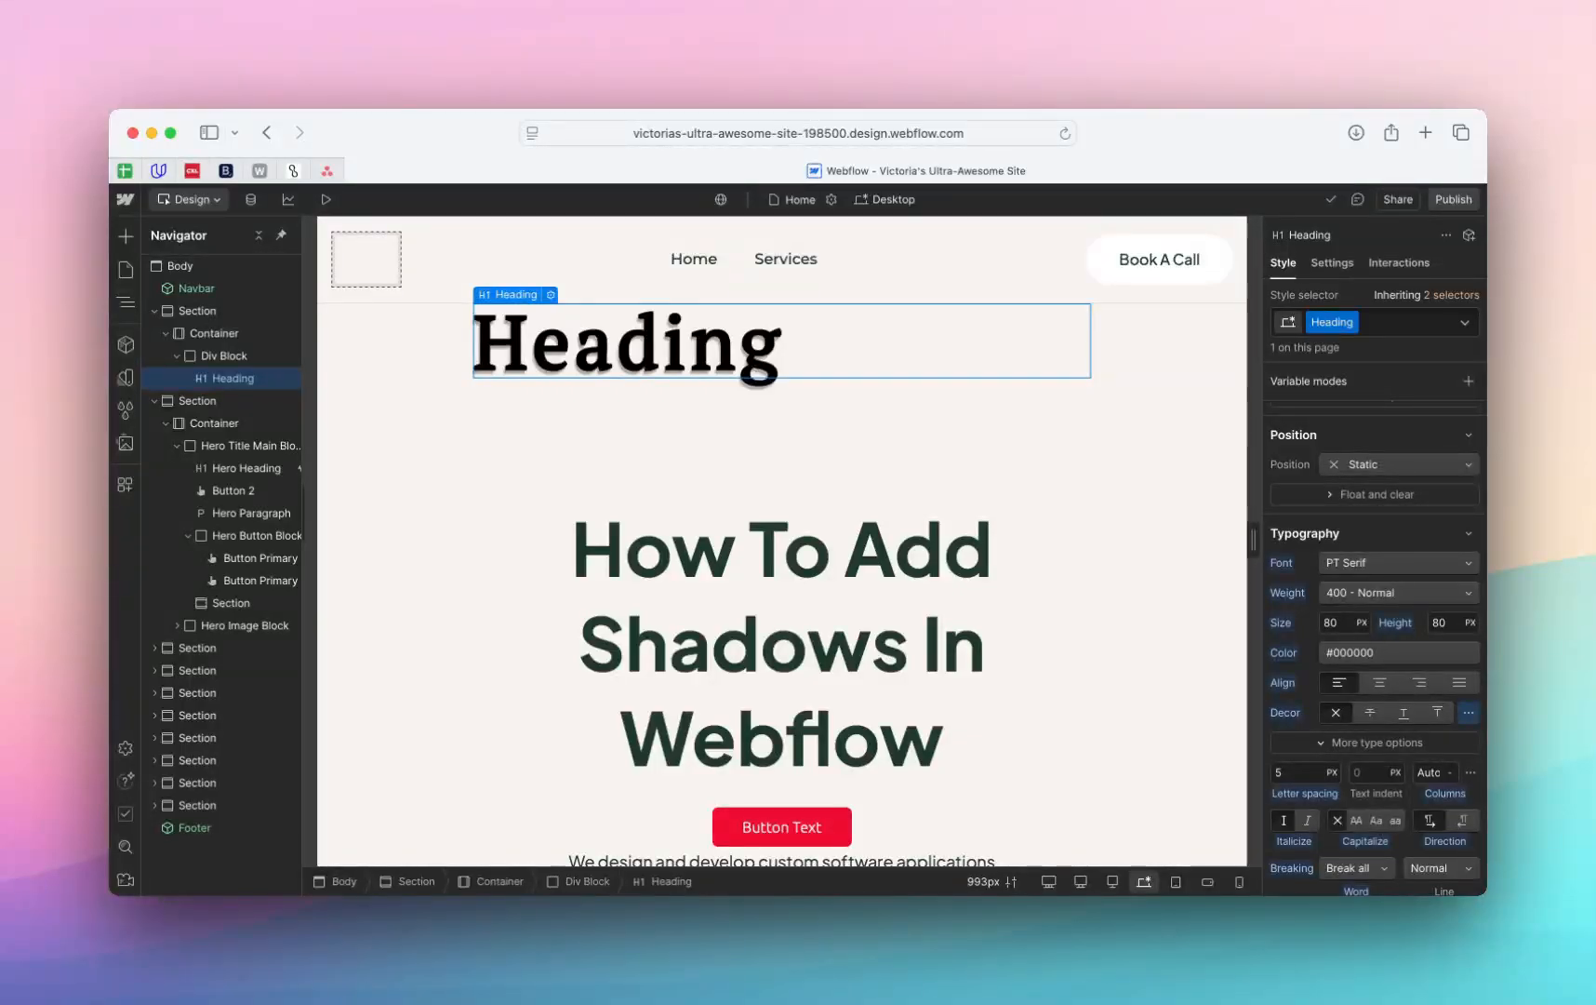